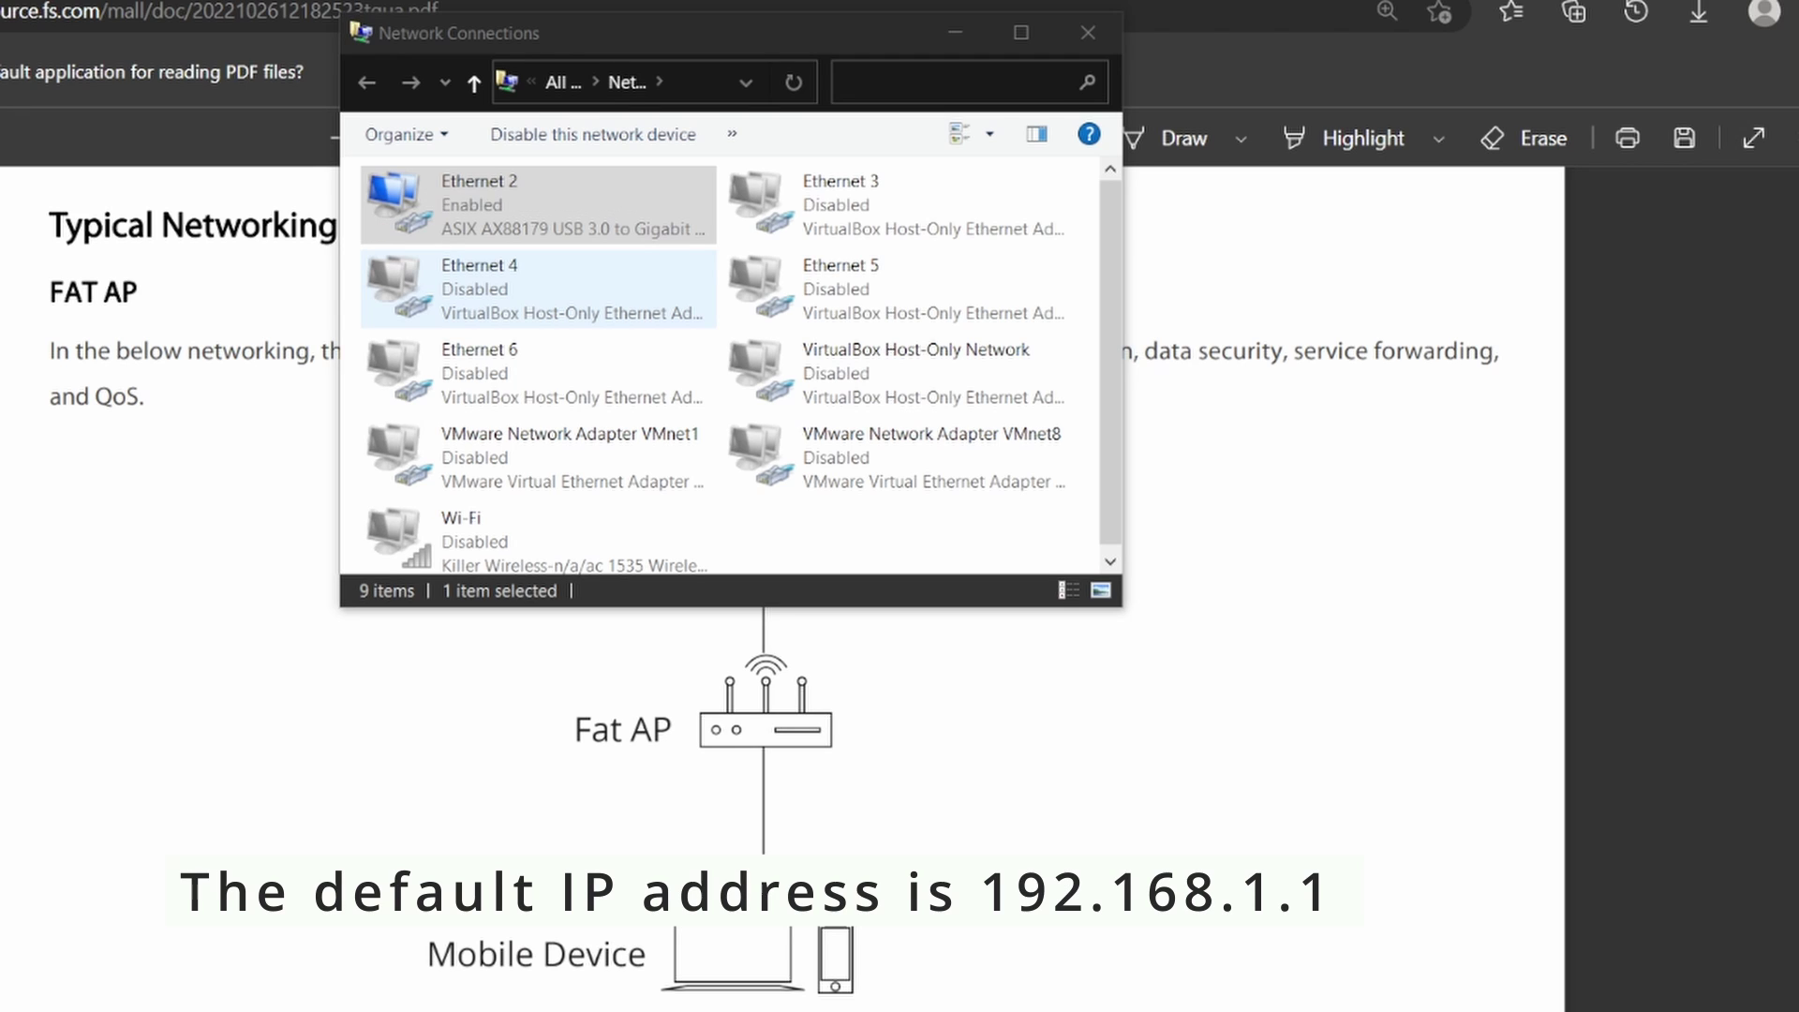
- Assign Ethernet 2 a manual IPv4 address 192.168.1.20 with mask 255.255.255.0 and confirm
{"action": "left_click", "coordinate": [534, 203]}
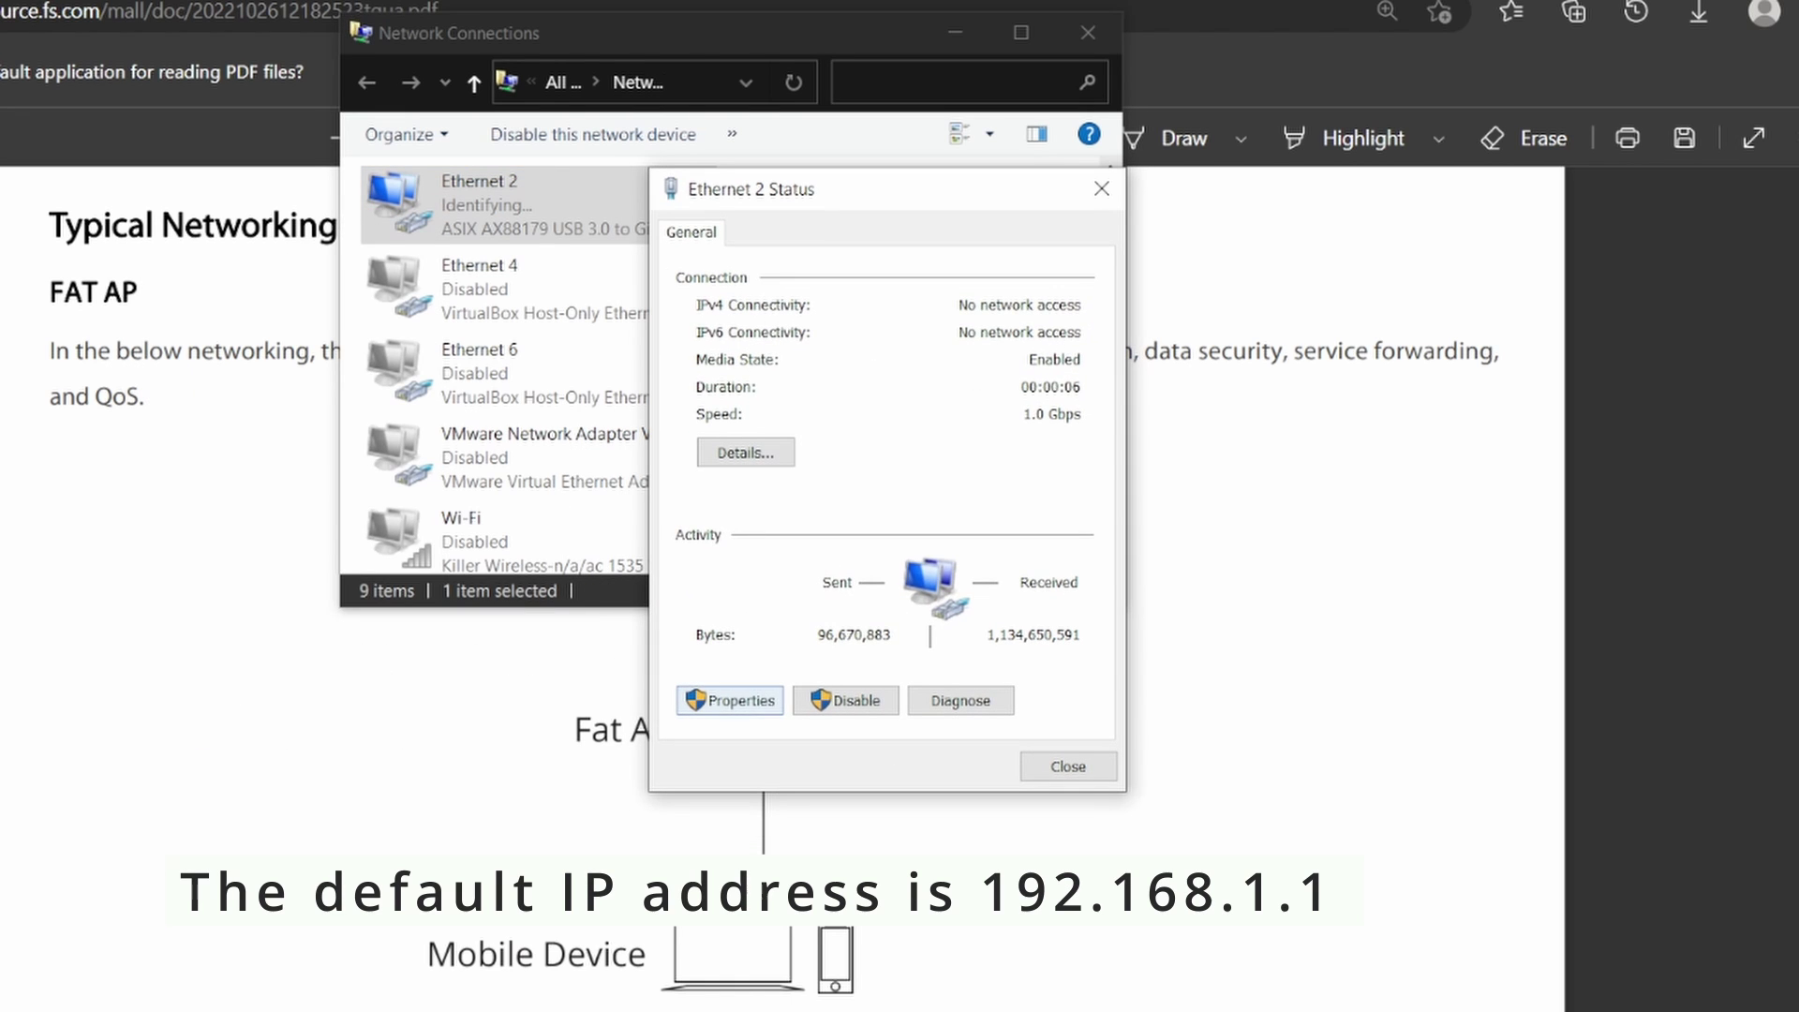
{"action": "key", "text": "Return"}
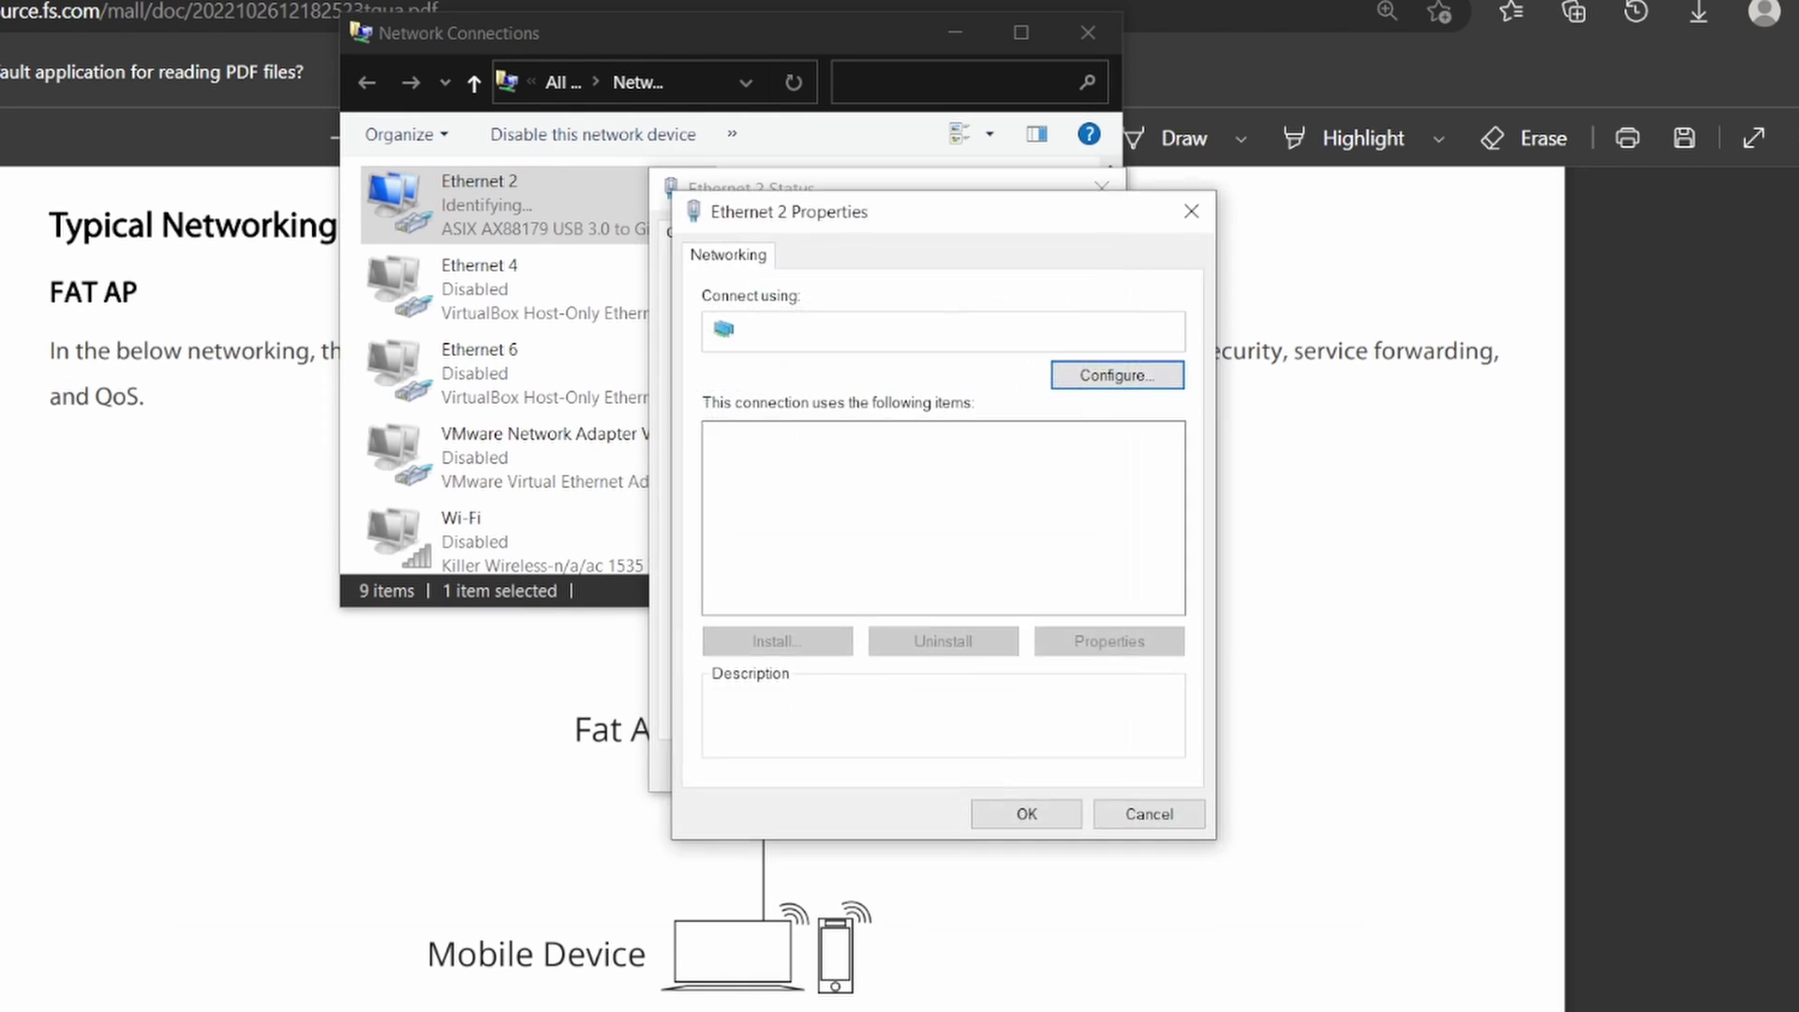
{"action": "scroll", "coordinate": [935, 506], "scroll_direction": "down", "scroll_amount": 2}
{"action": "double_click", "coordinate": [880, 530]}
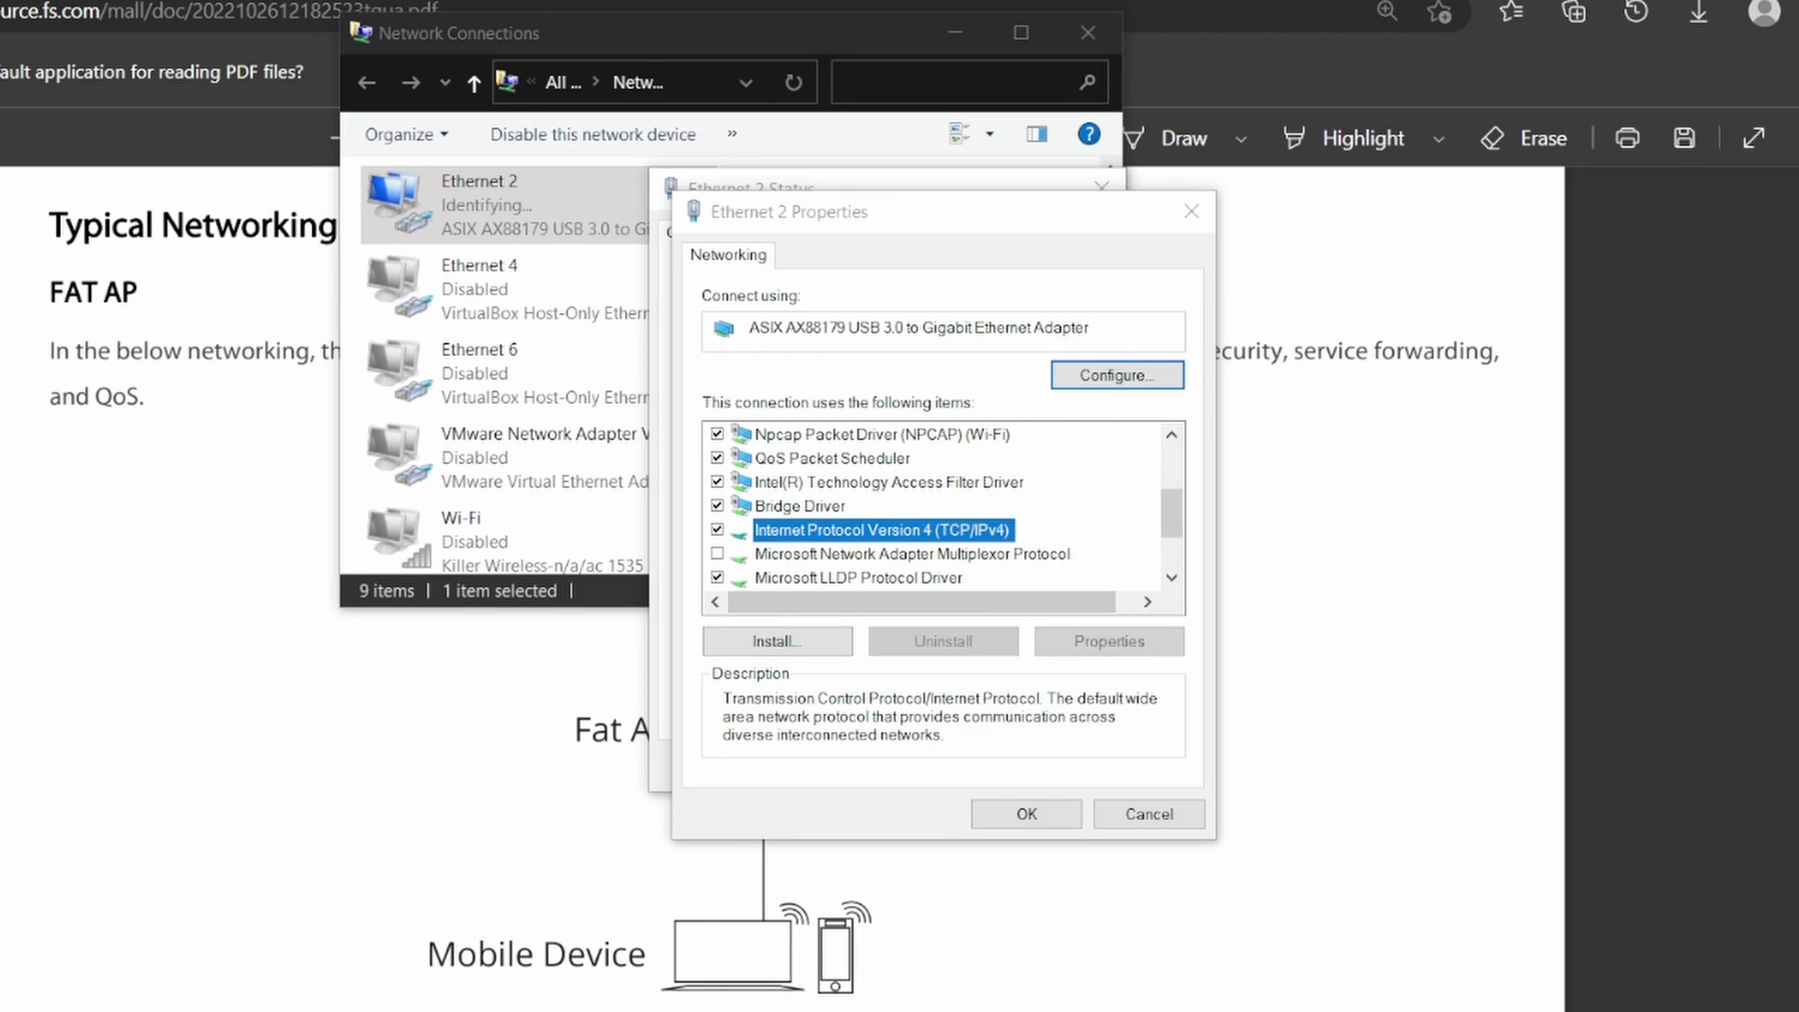
{"action": "key", "text": "alt+s"}
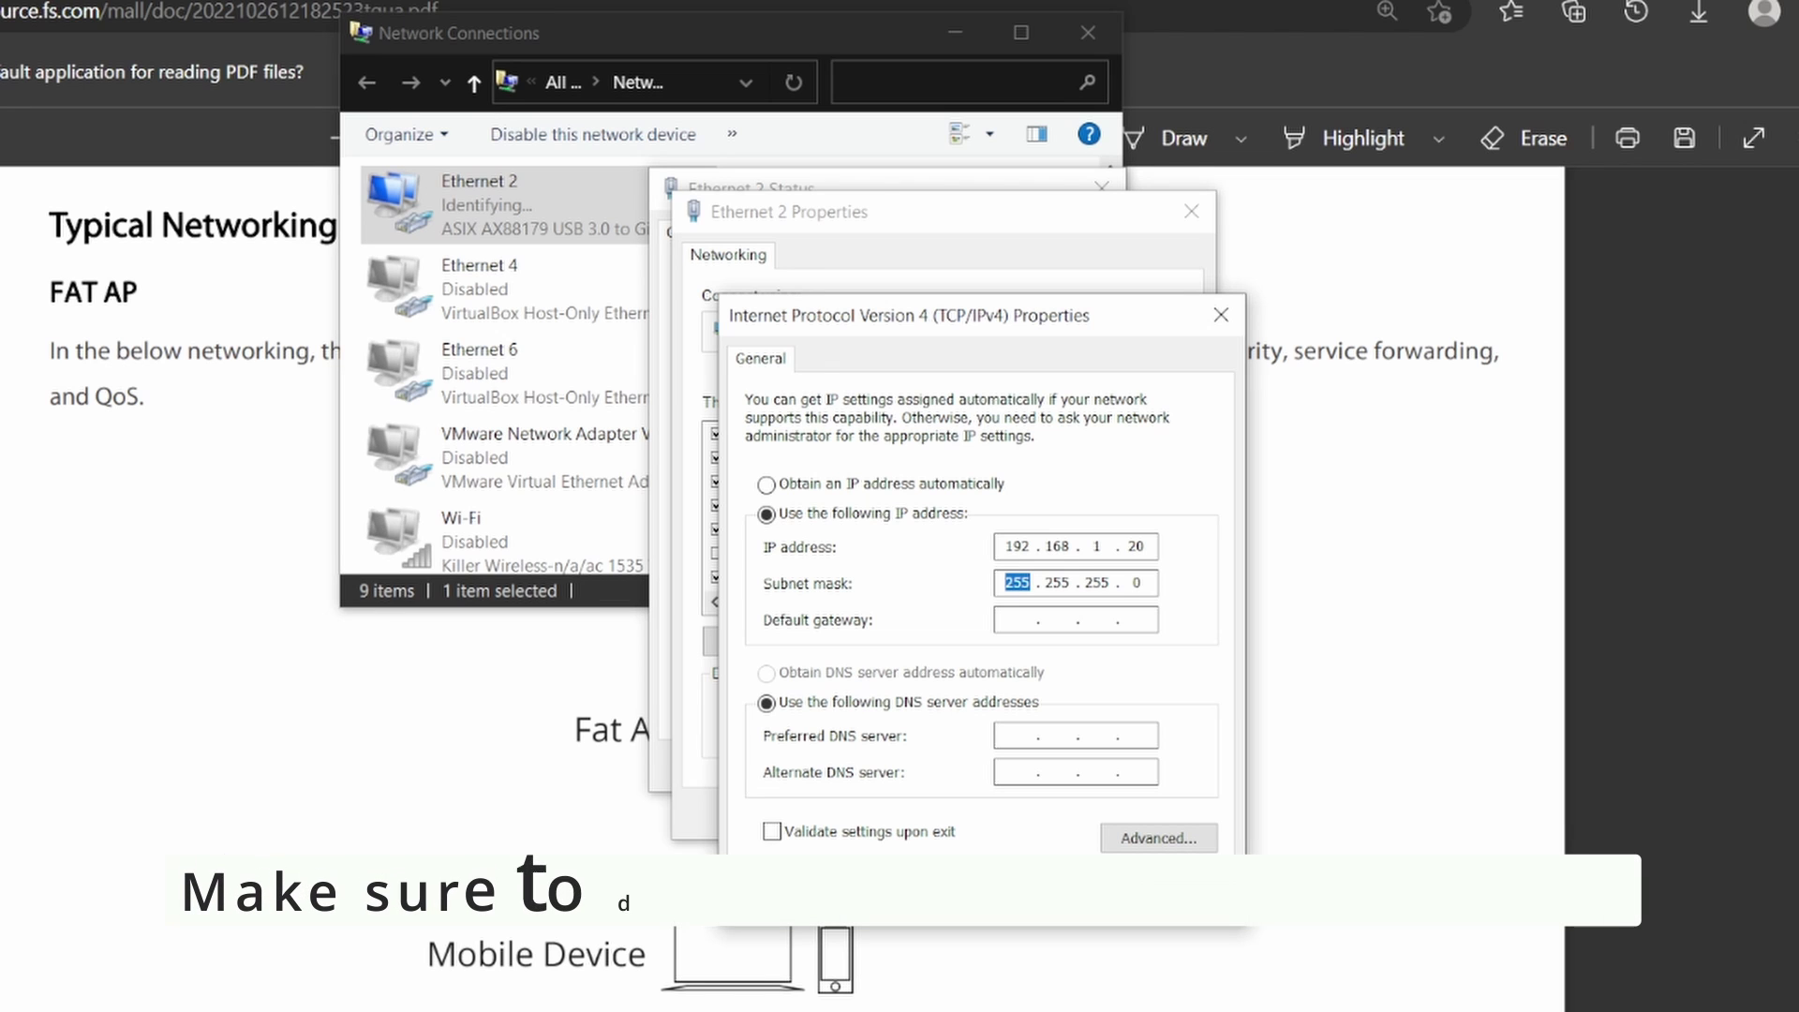
{"action": "key", "text": "Return"}
- Close the adapter windows and run 'ping 192.168.1.1 -t' in Command Prompt to watch replies
{"action": "key", "text": "Return"}
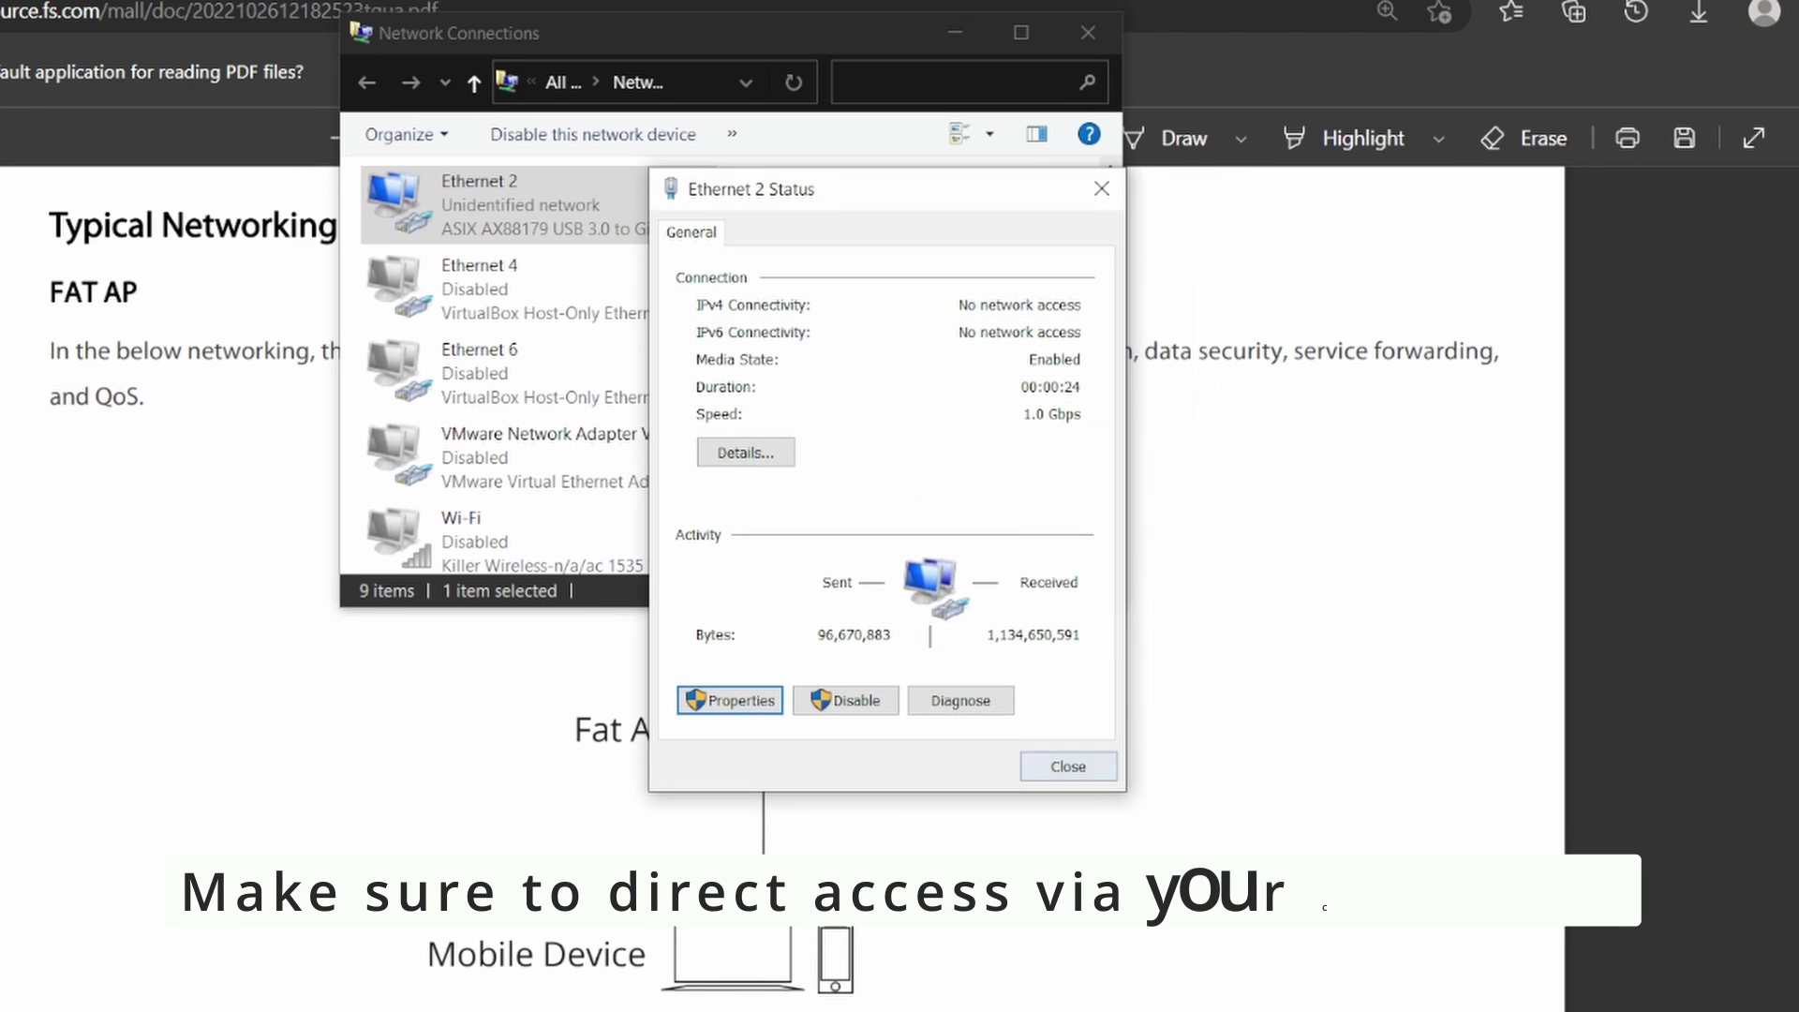
{"action": "key", "text": "Return"}
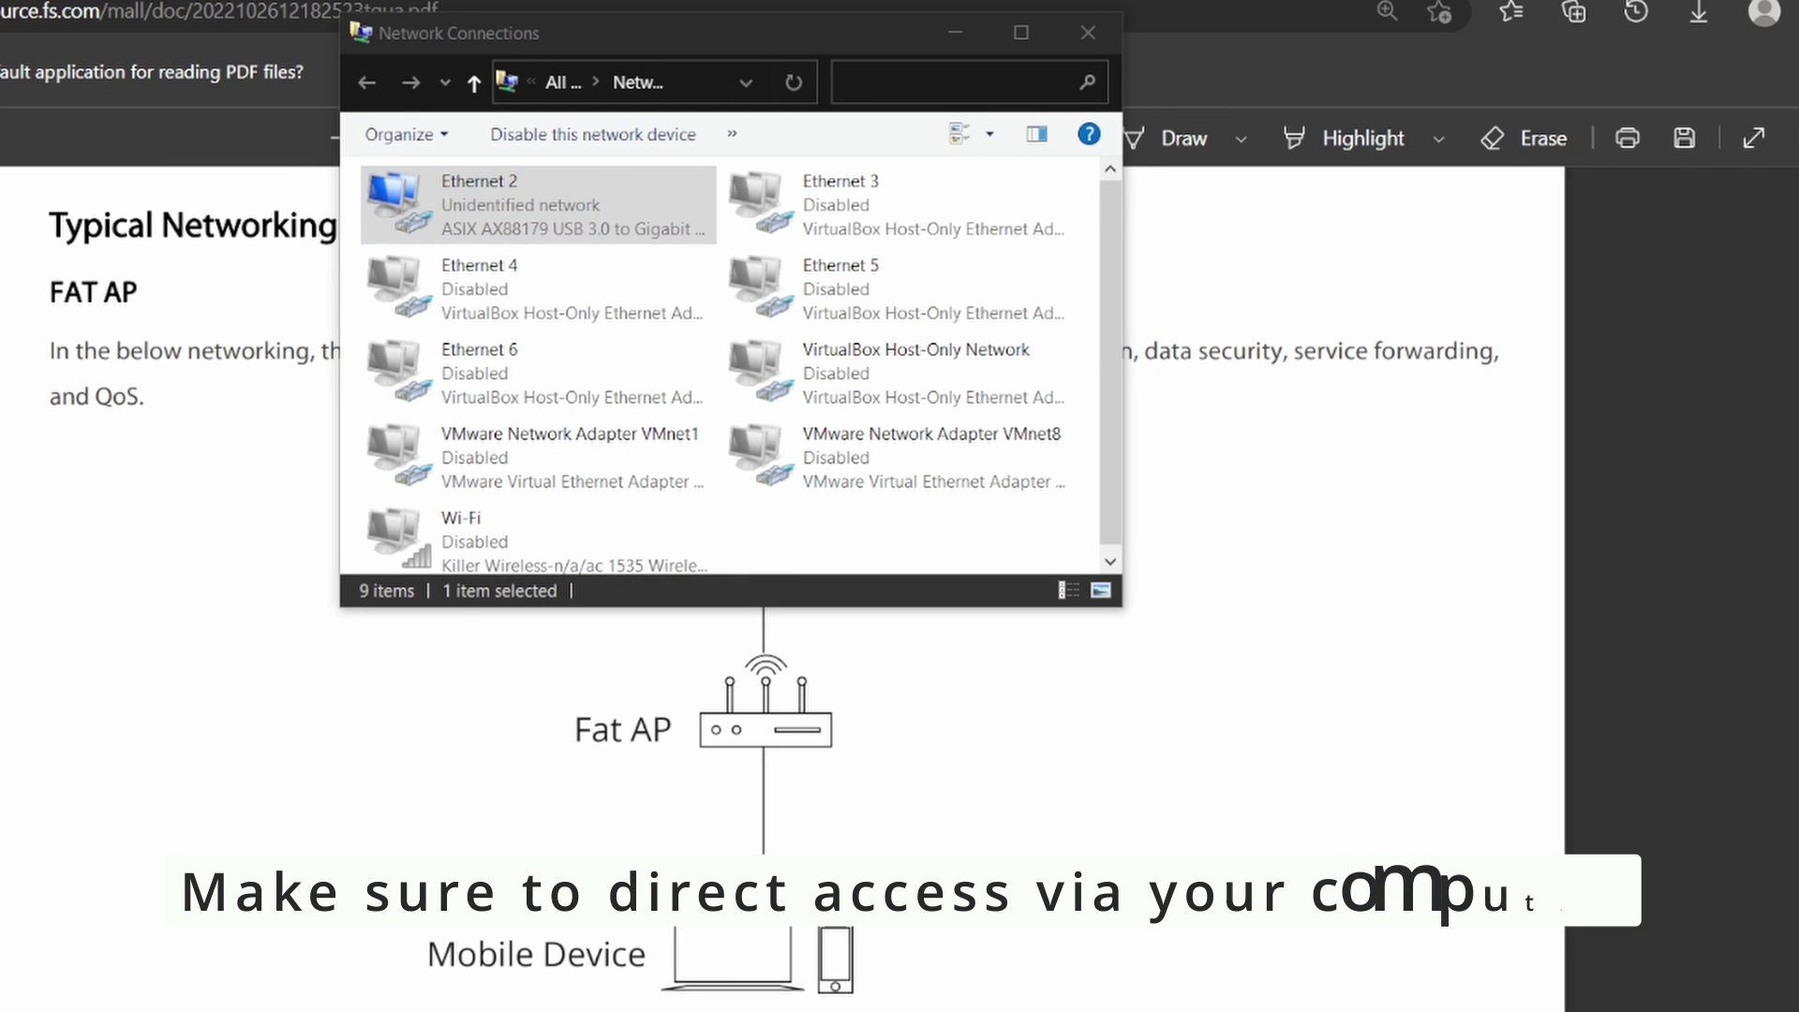
{"action": "key", "text": "Return"}
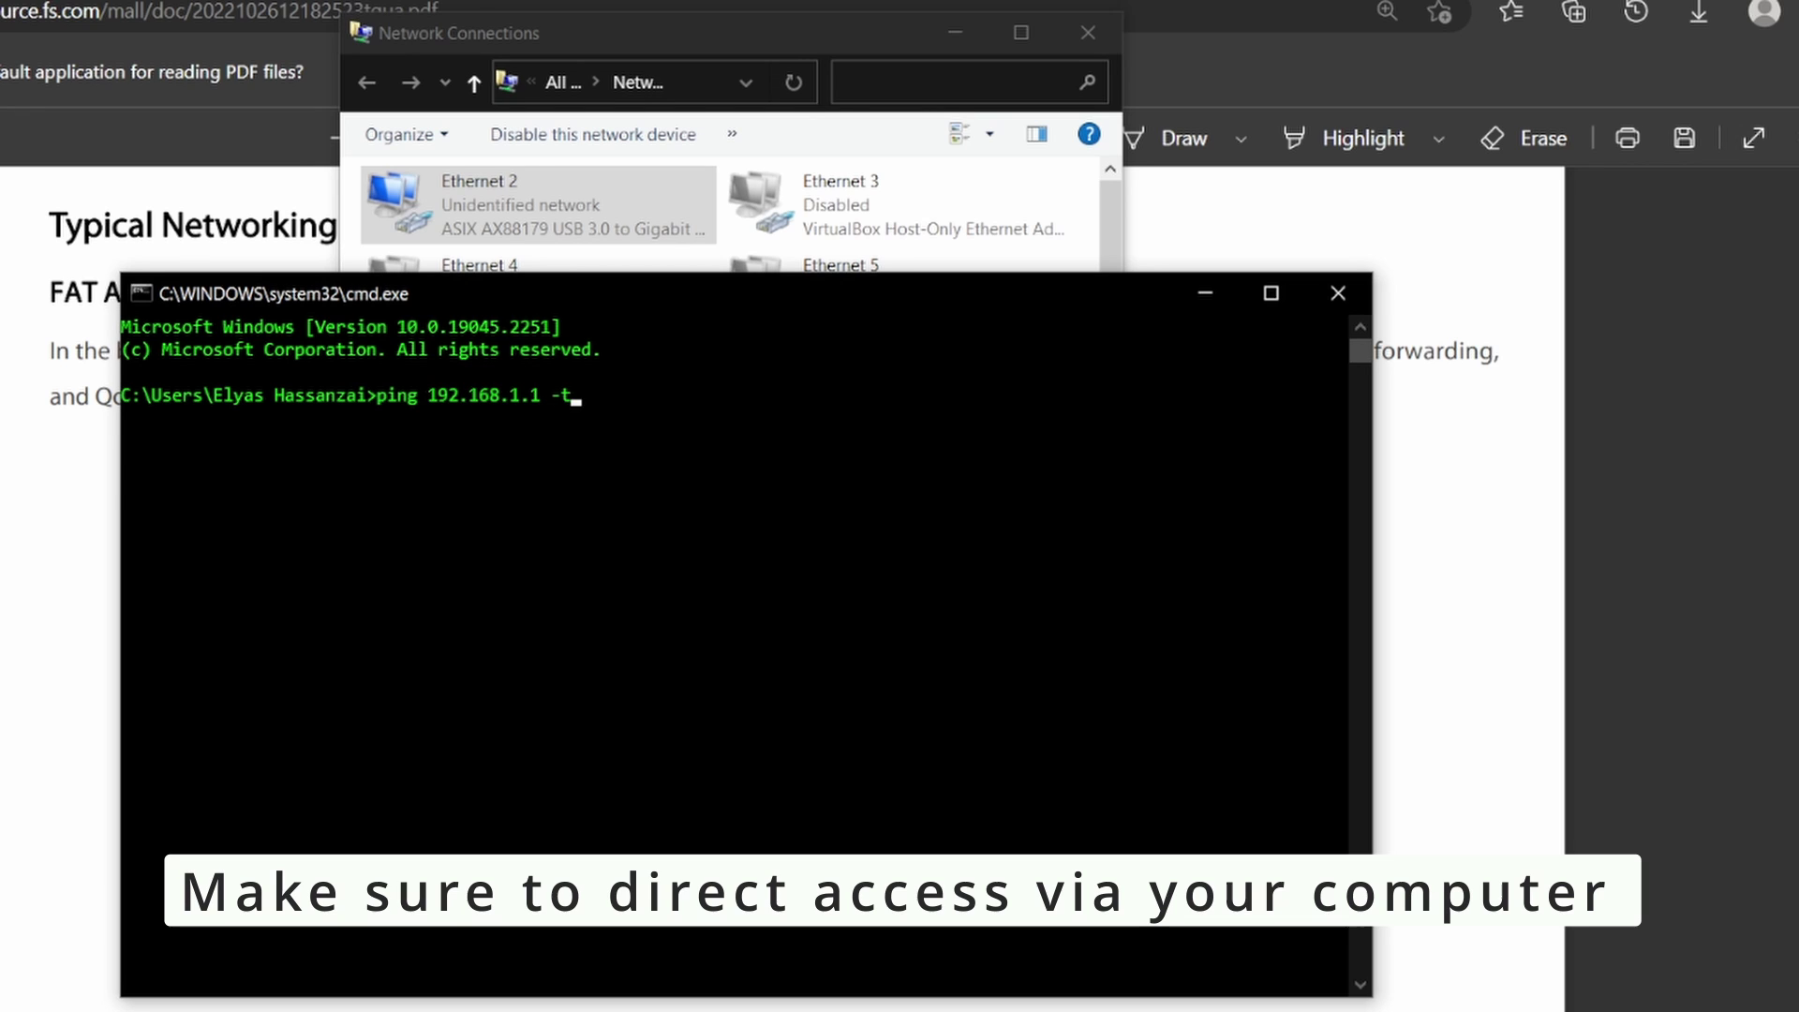
{"action": "key", "text": "Return"}
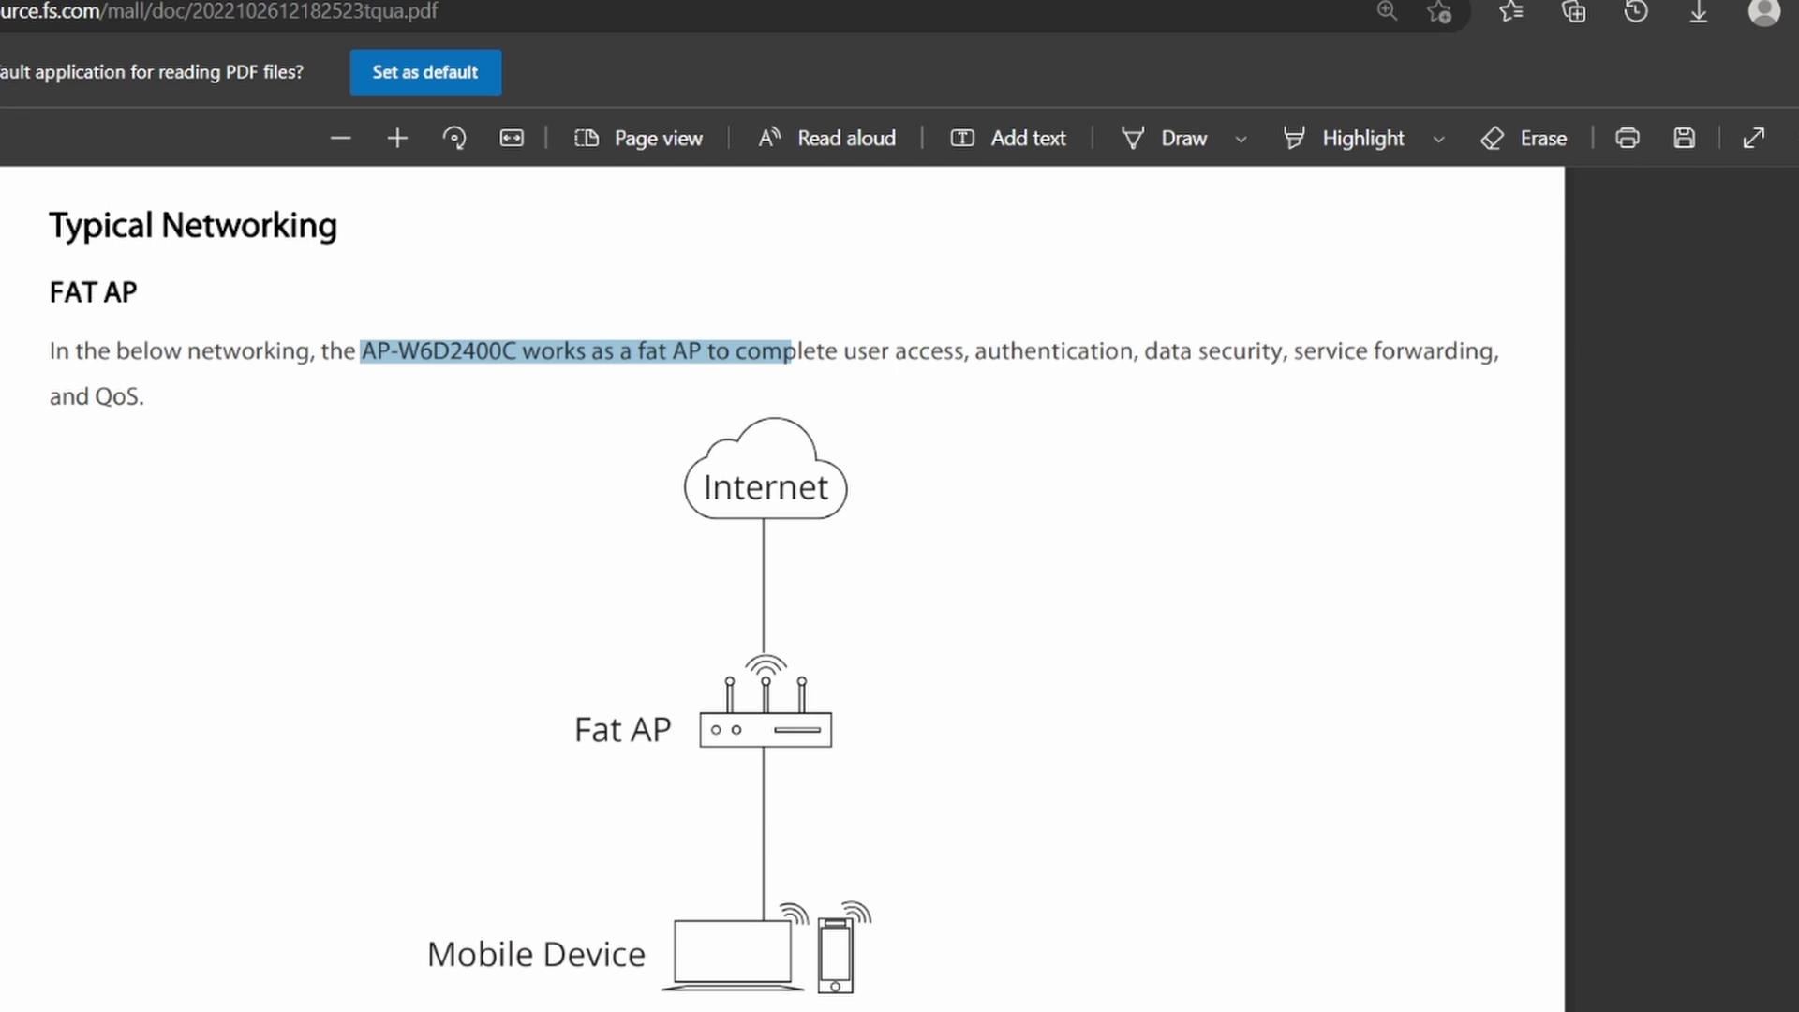
{"action": "type", "text": "192."}
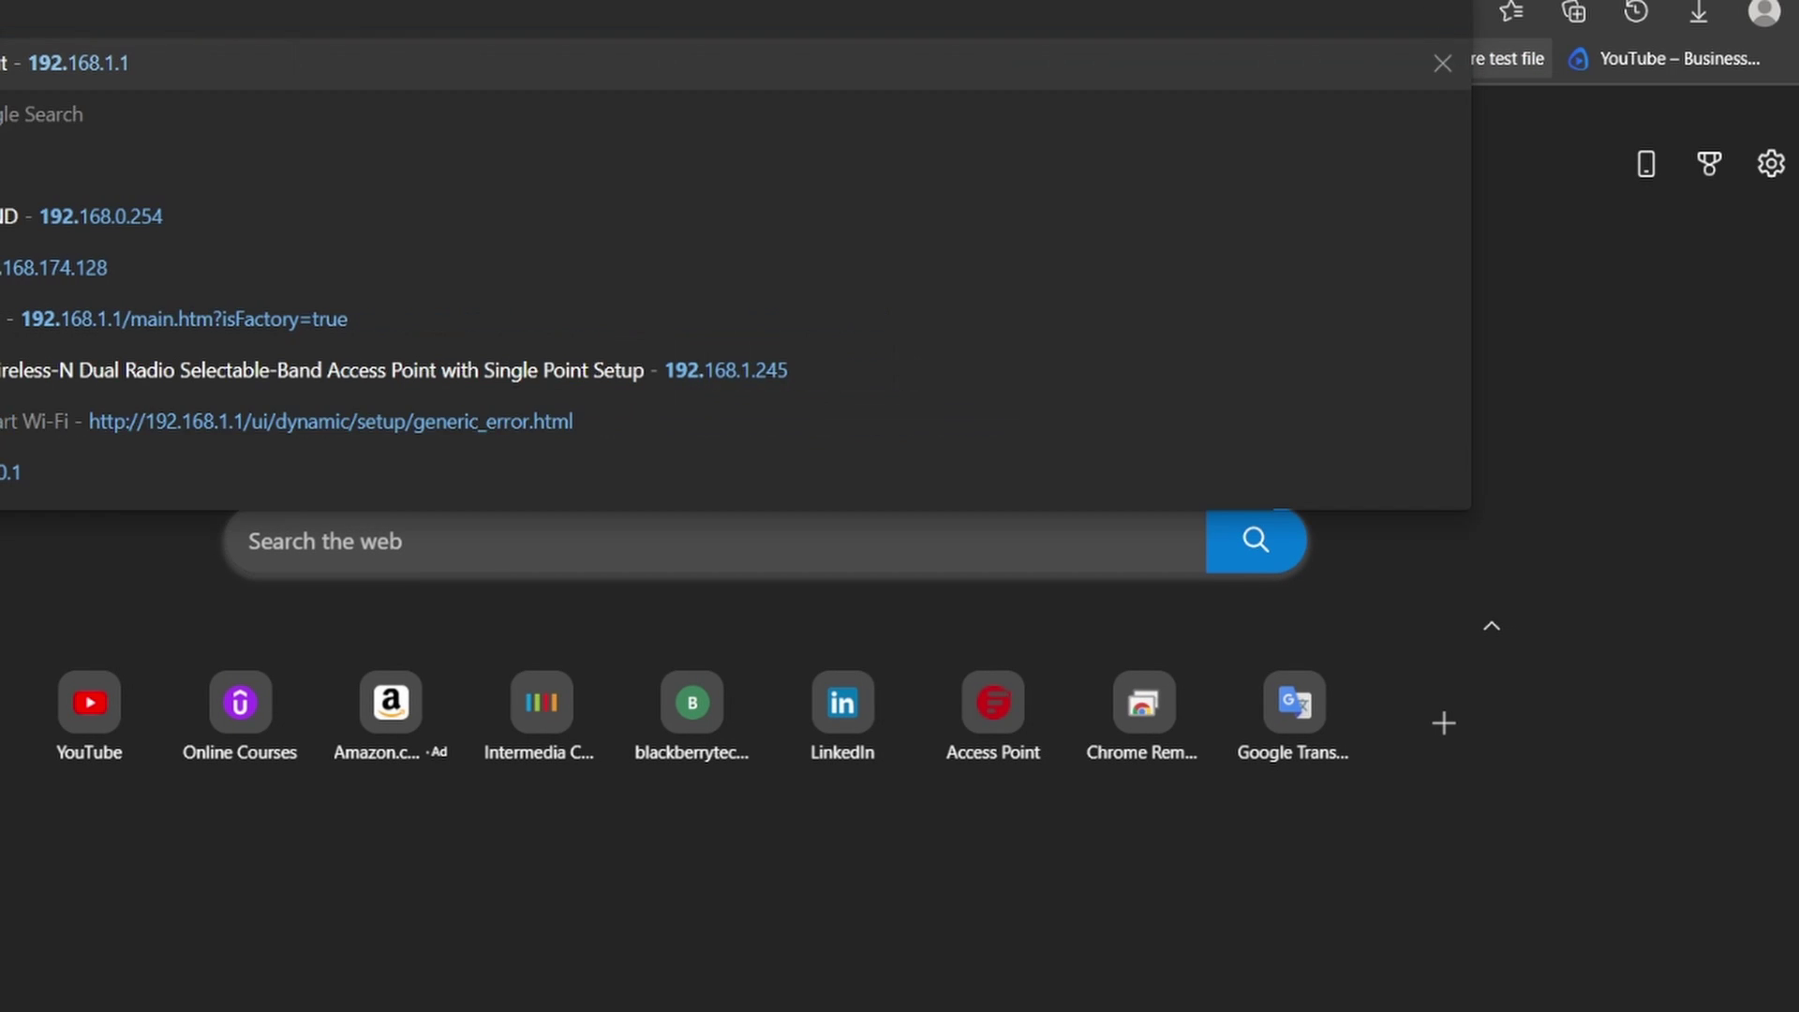
- Browse to 192.168.1.1 in Edge and accept the HTTPS redirection to reach the login page
{"action": "key", "text": "Return"}
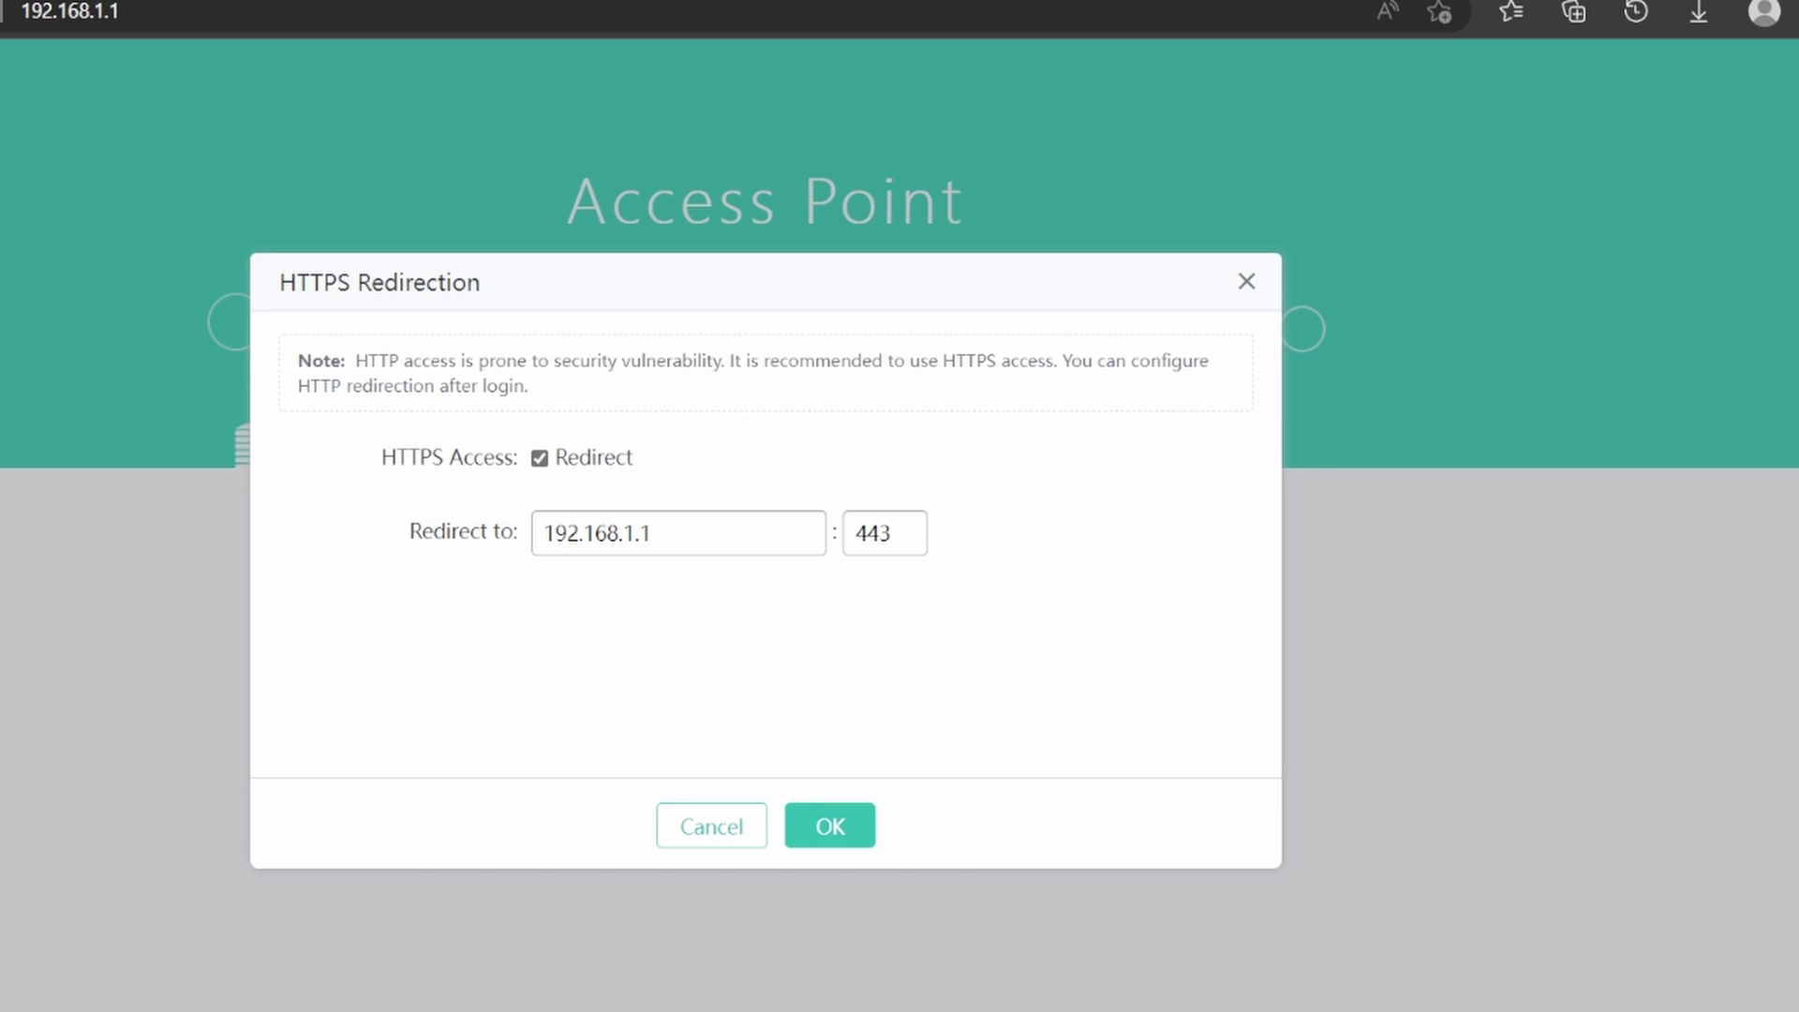
{"action": "left_click", "coordinate": [830, 824]}
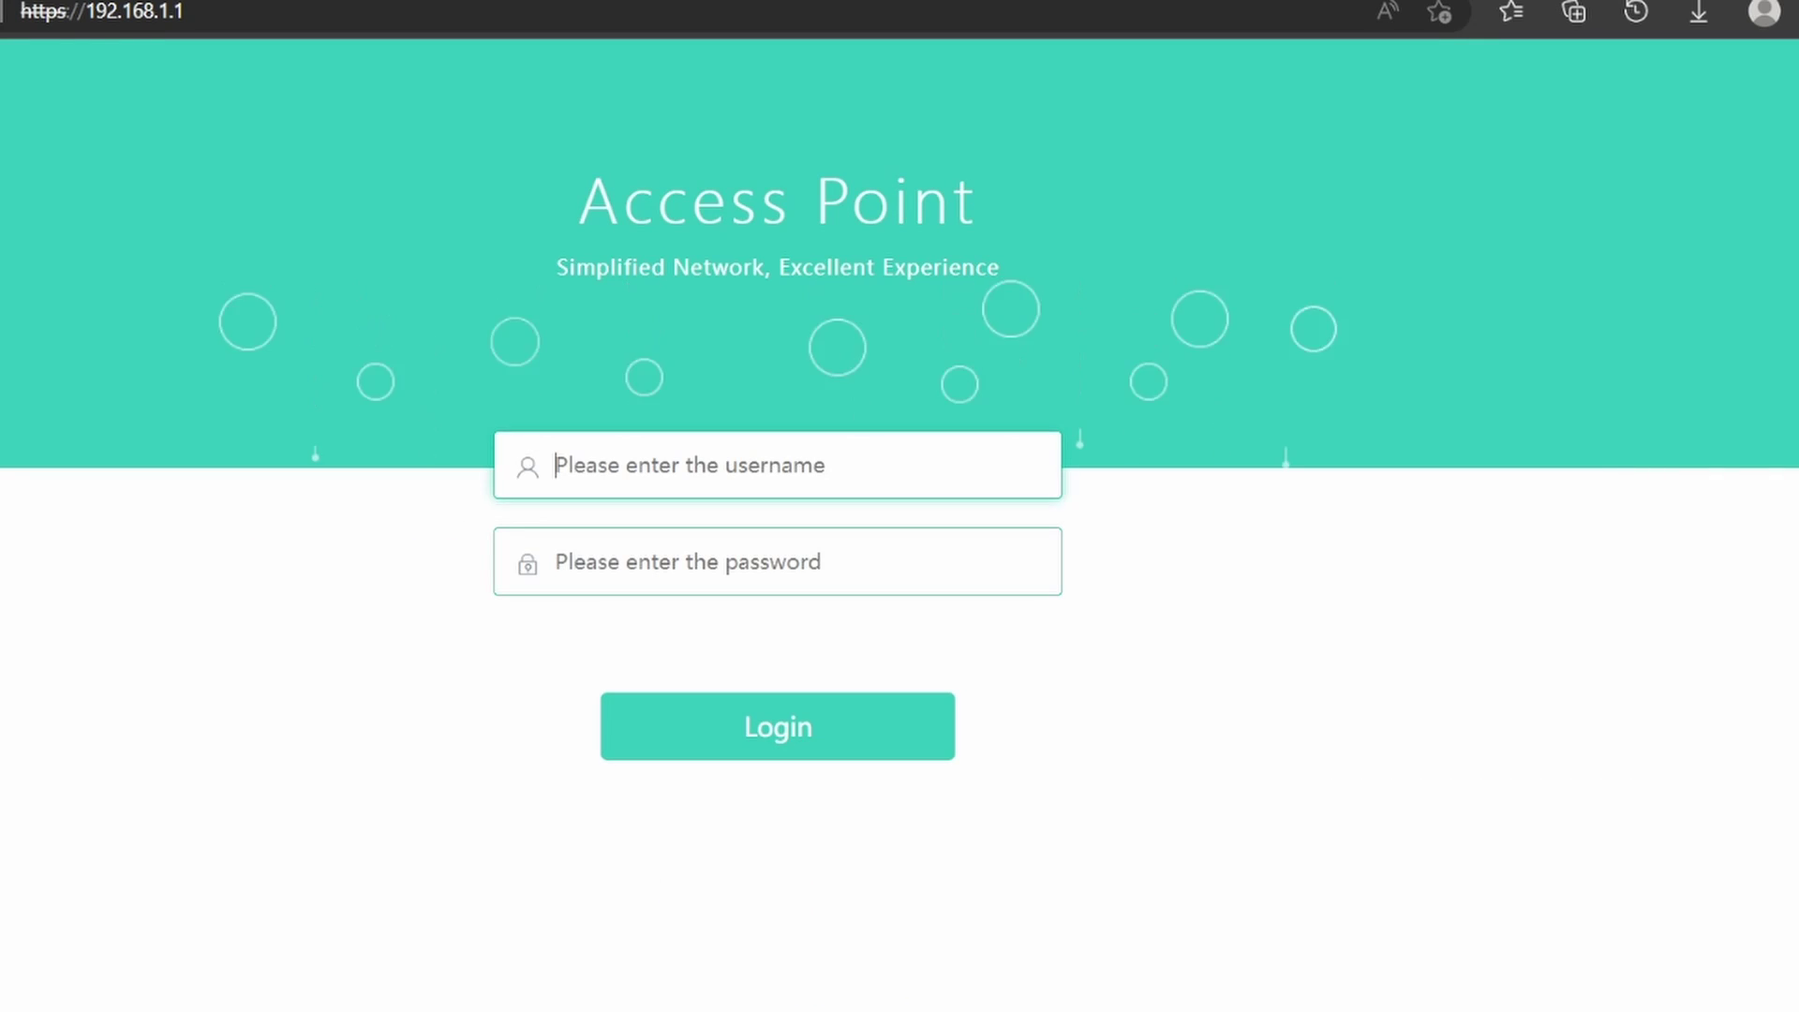
{"action": "key", "text": "Tab"}
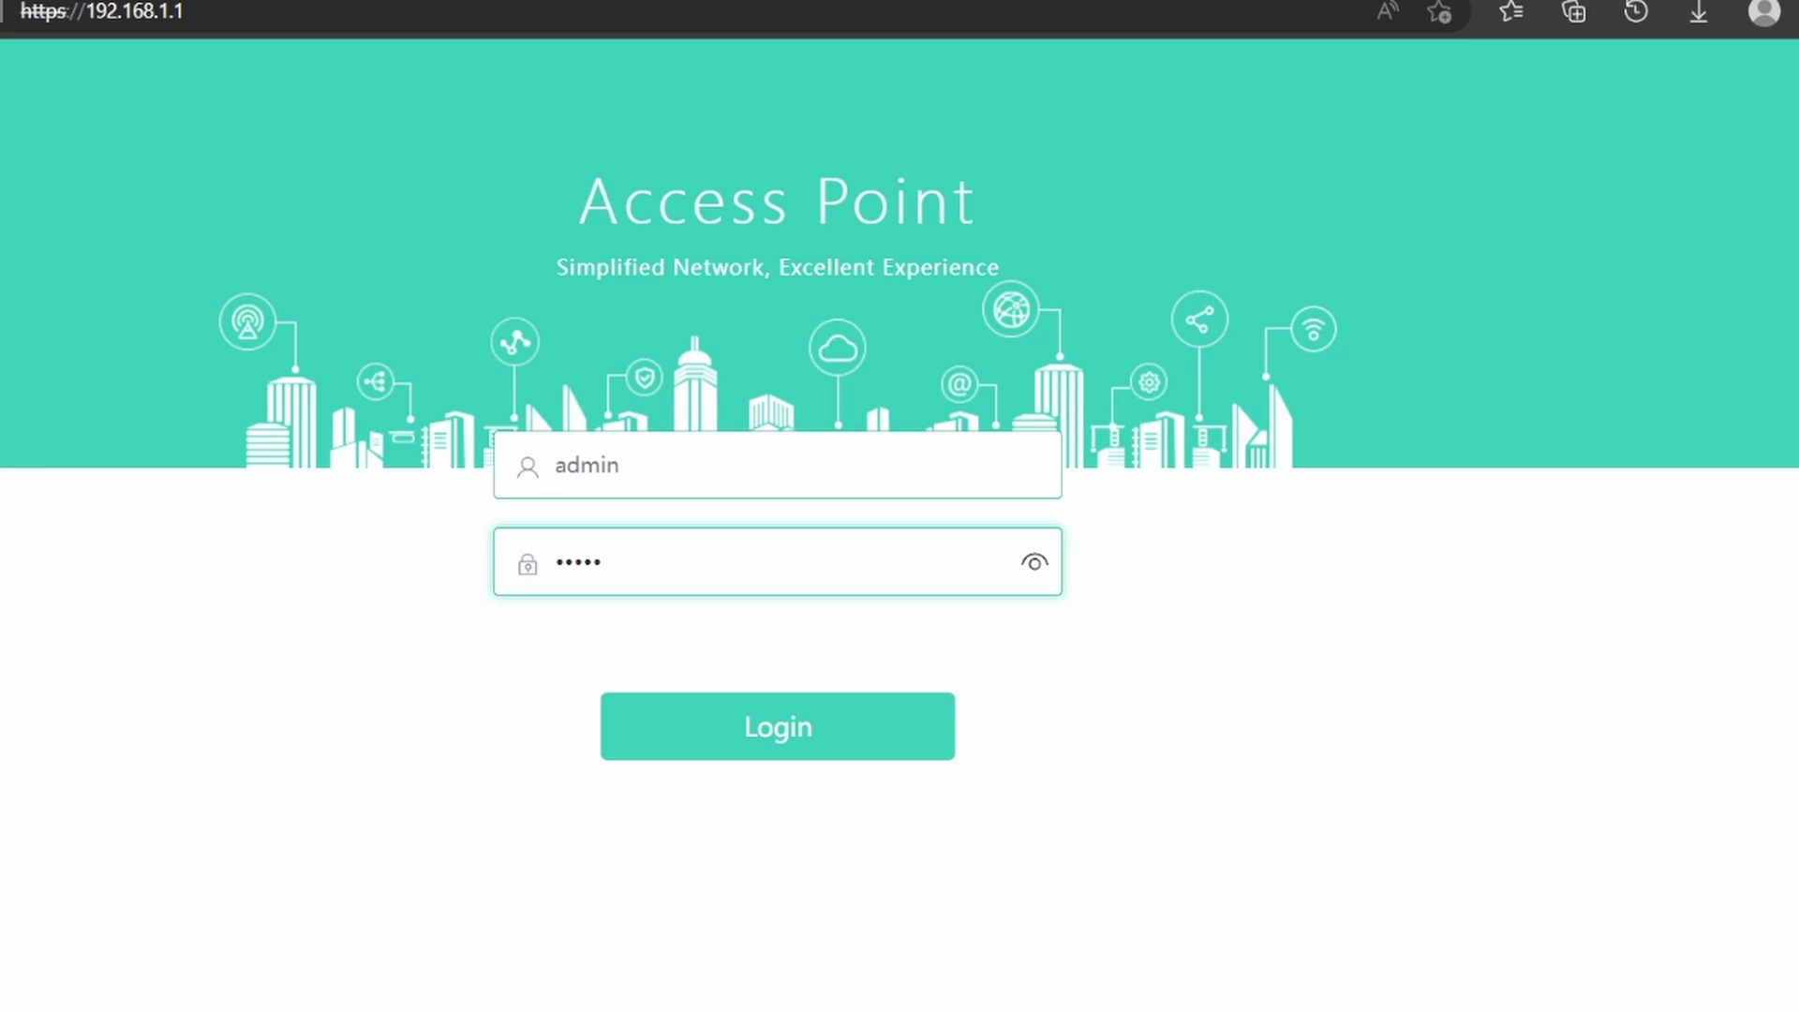
{"action": "key", "text": "Return"}
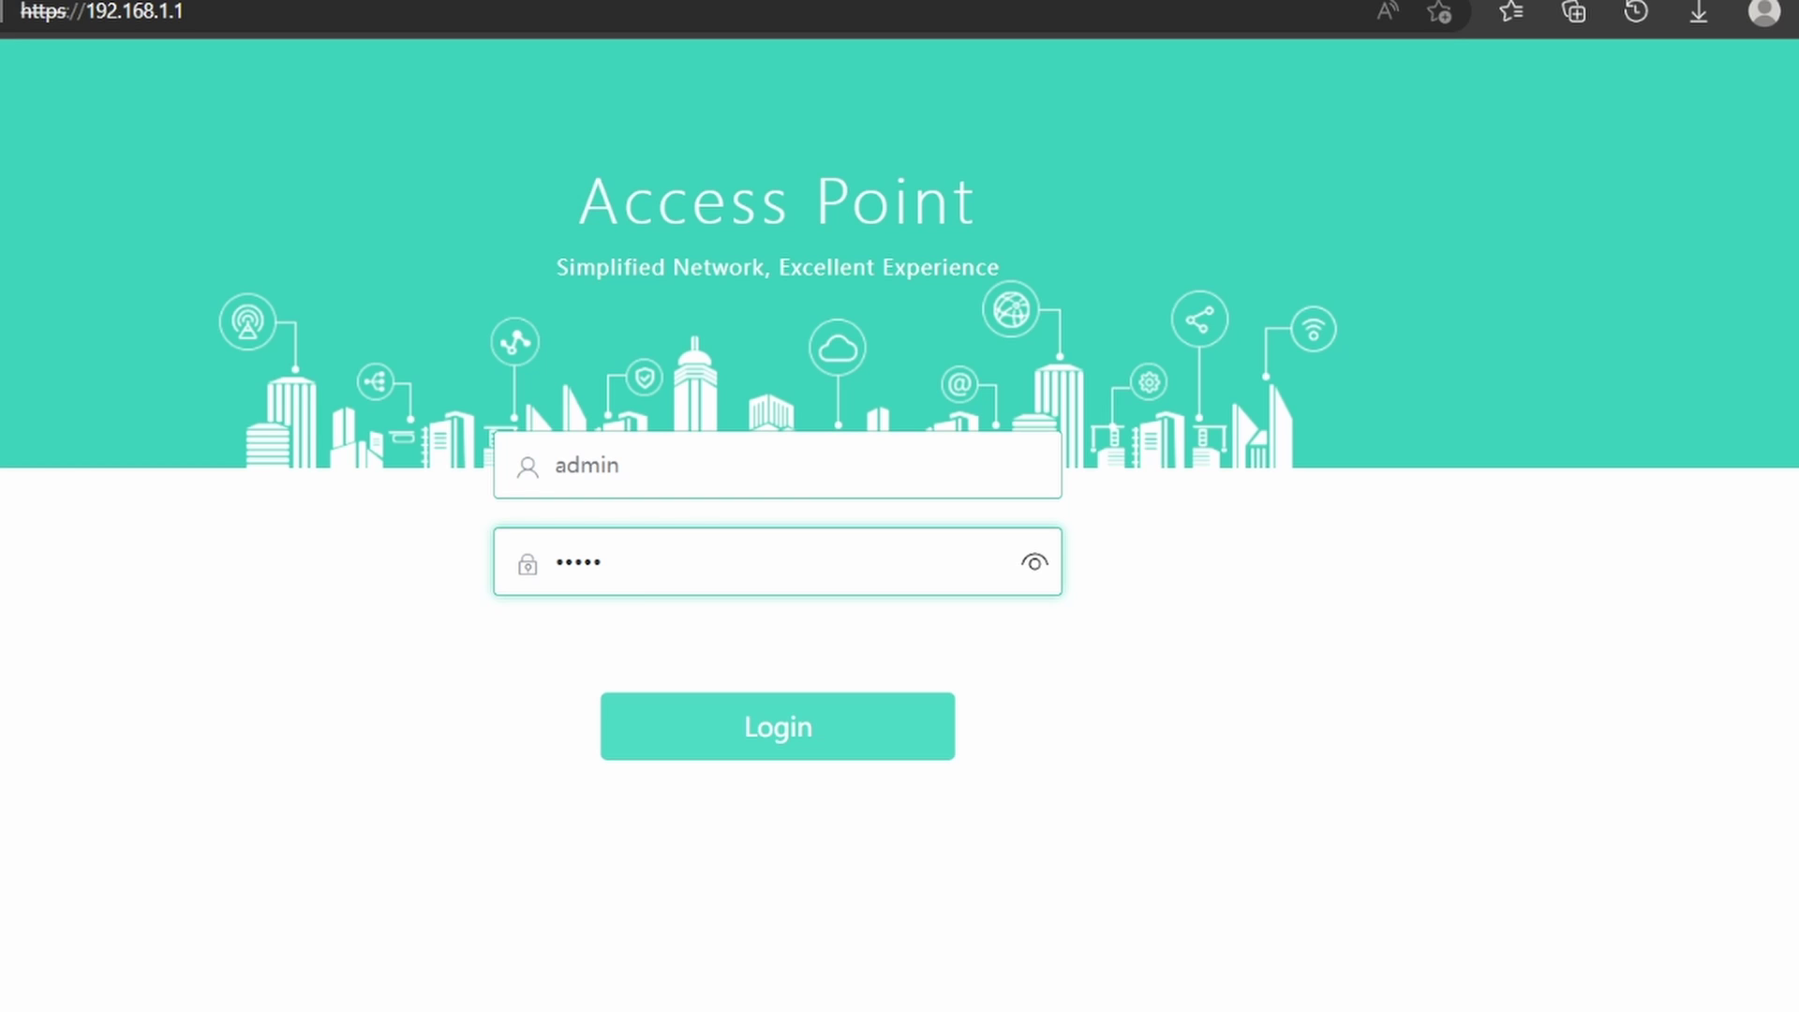
{"action": "key", "text": "Return"}
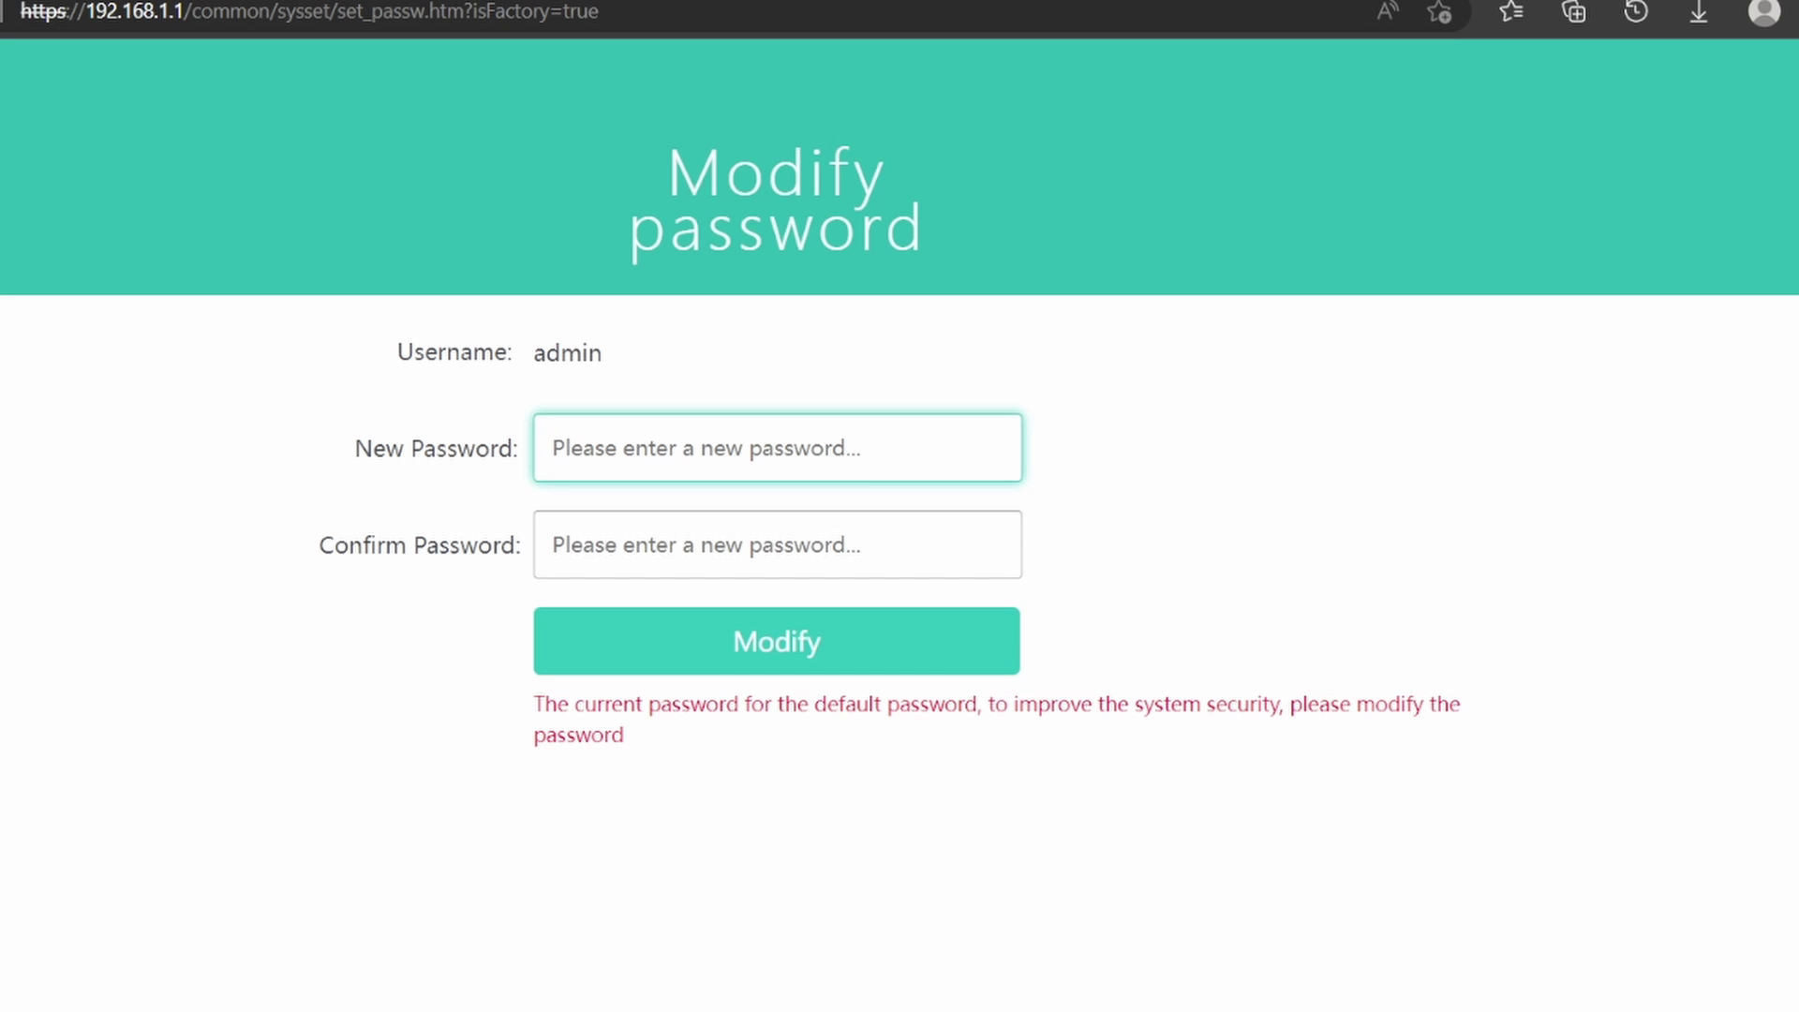
{"action": "type", "text": "ad"}
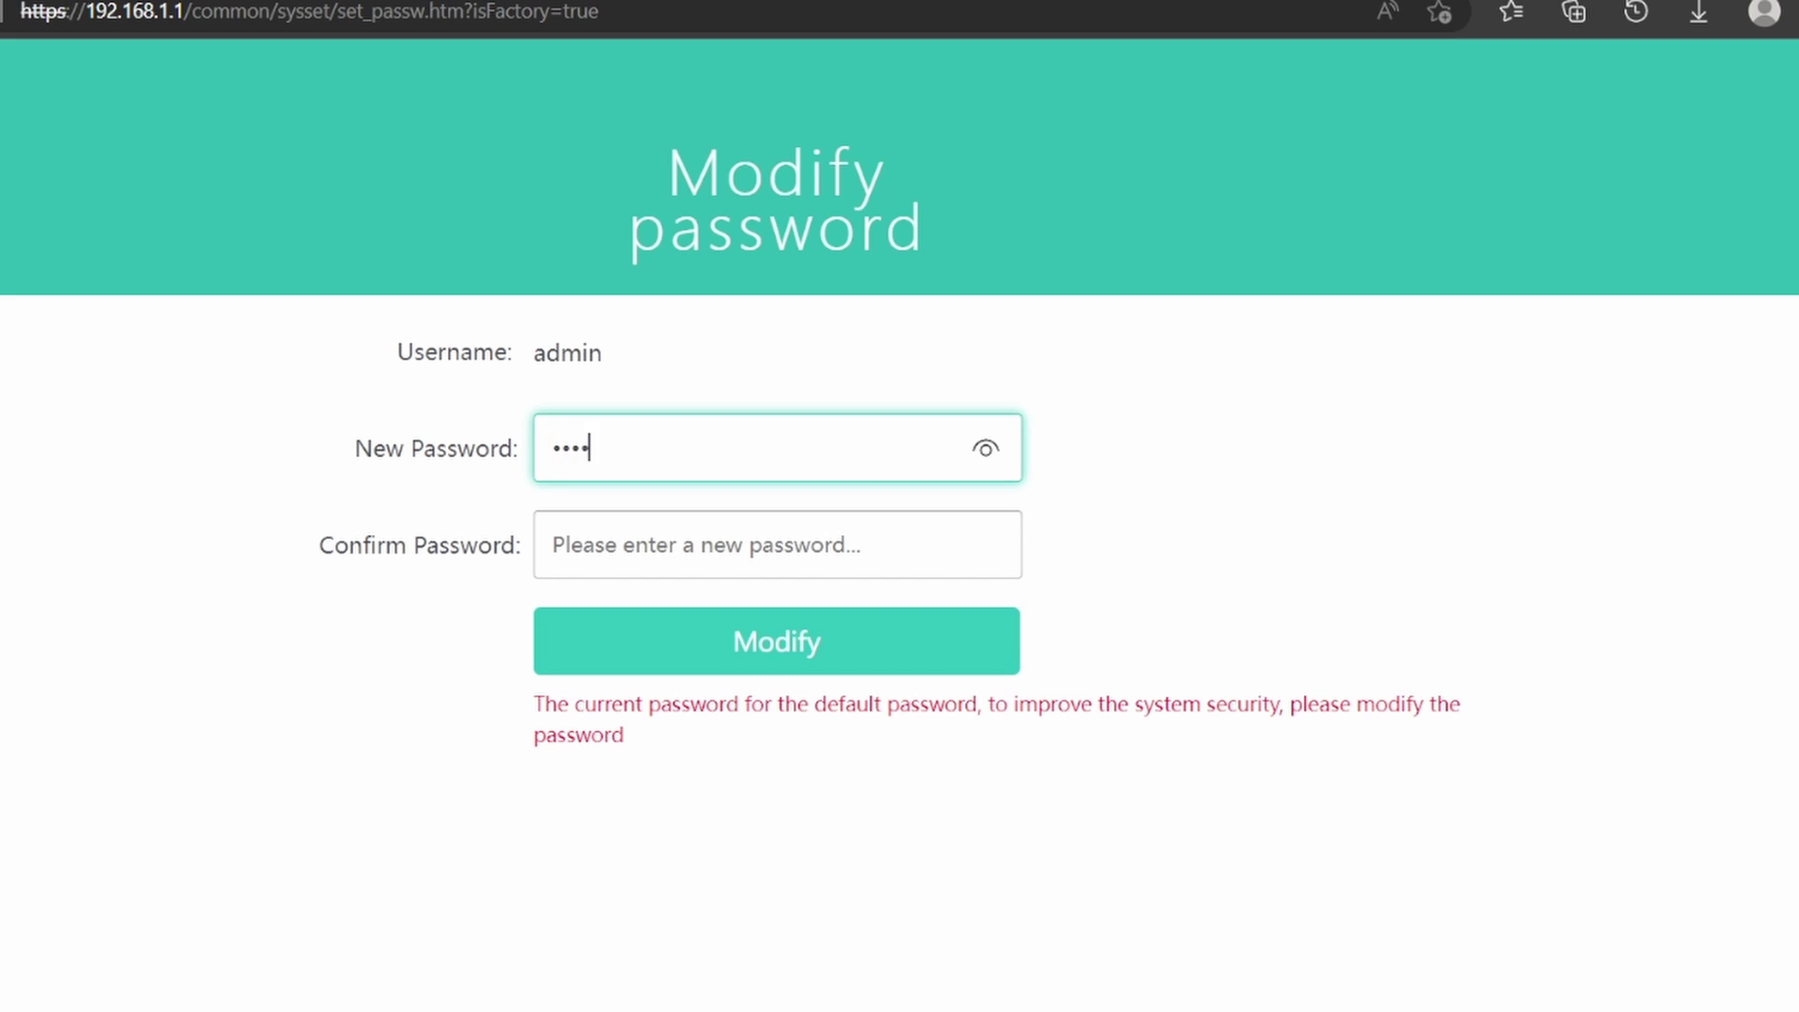
- Enter and confirm the new web management password and apply it with Modify
{"action": "key", "text": "Tab"}
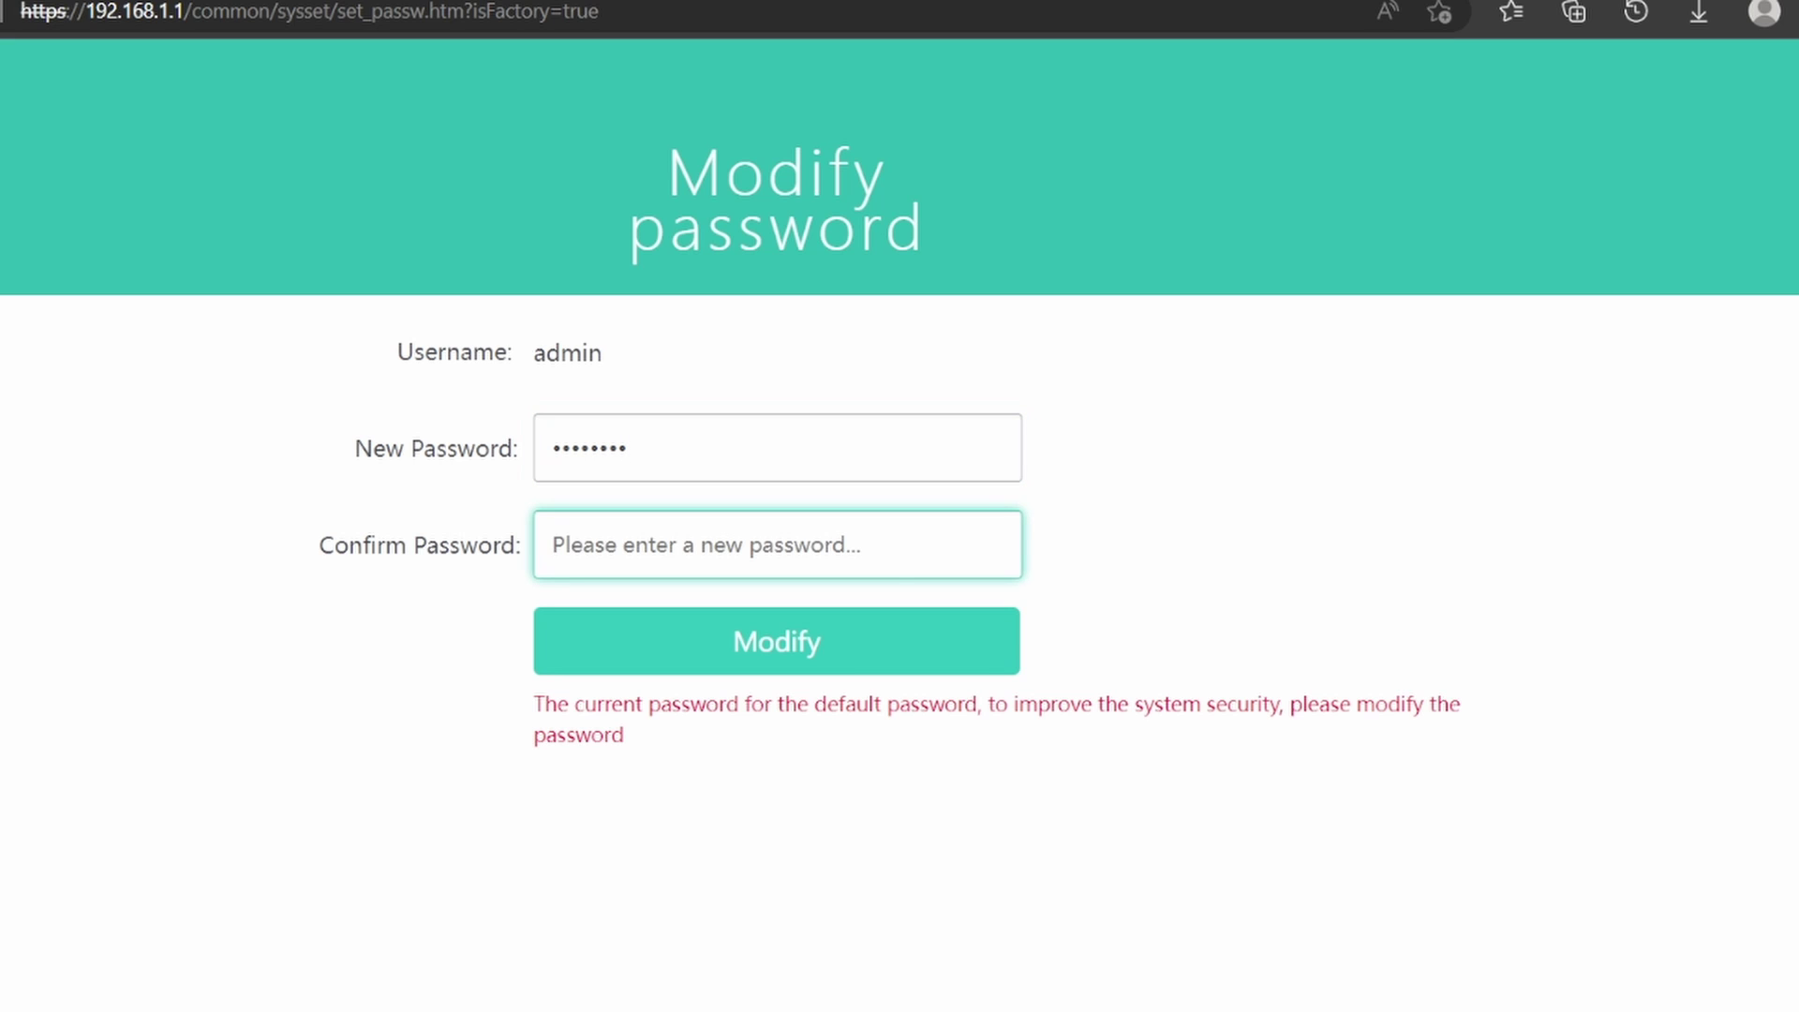
{"action": "type", "text": "*******"}
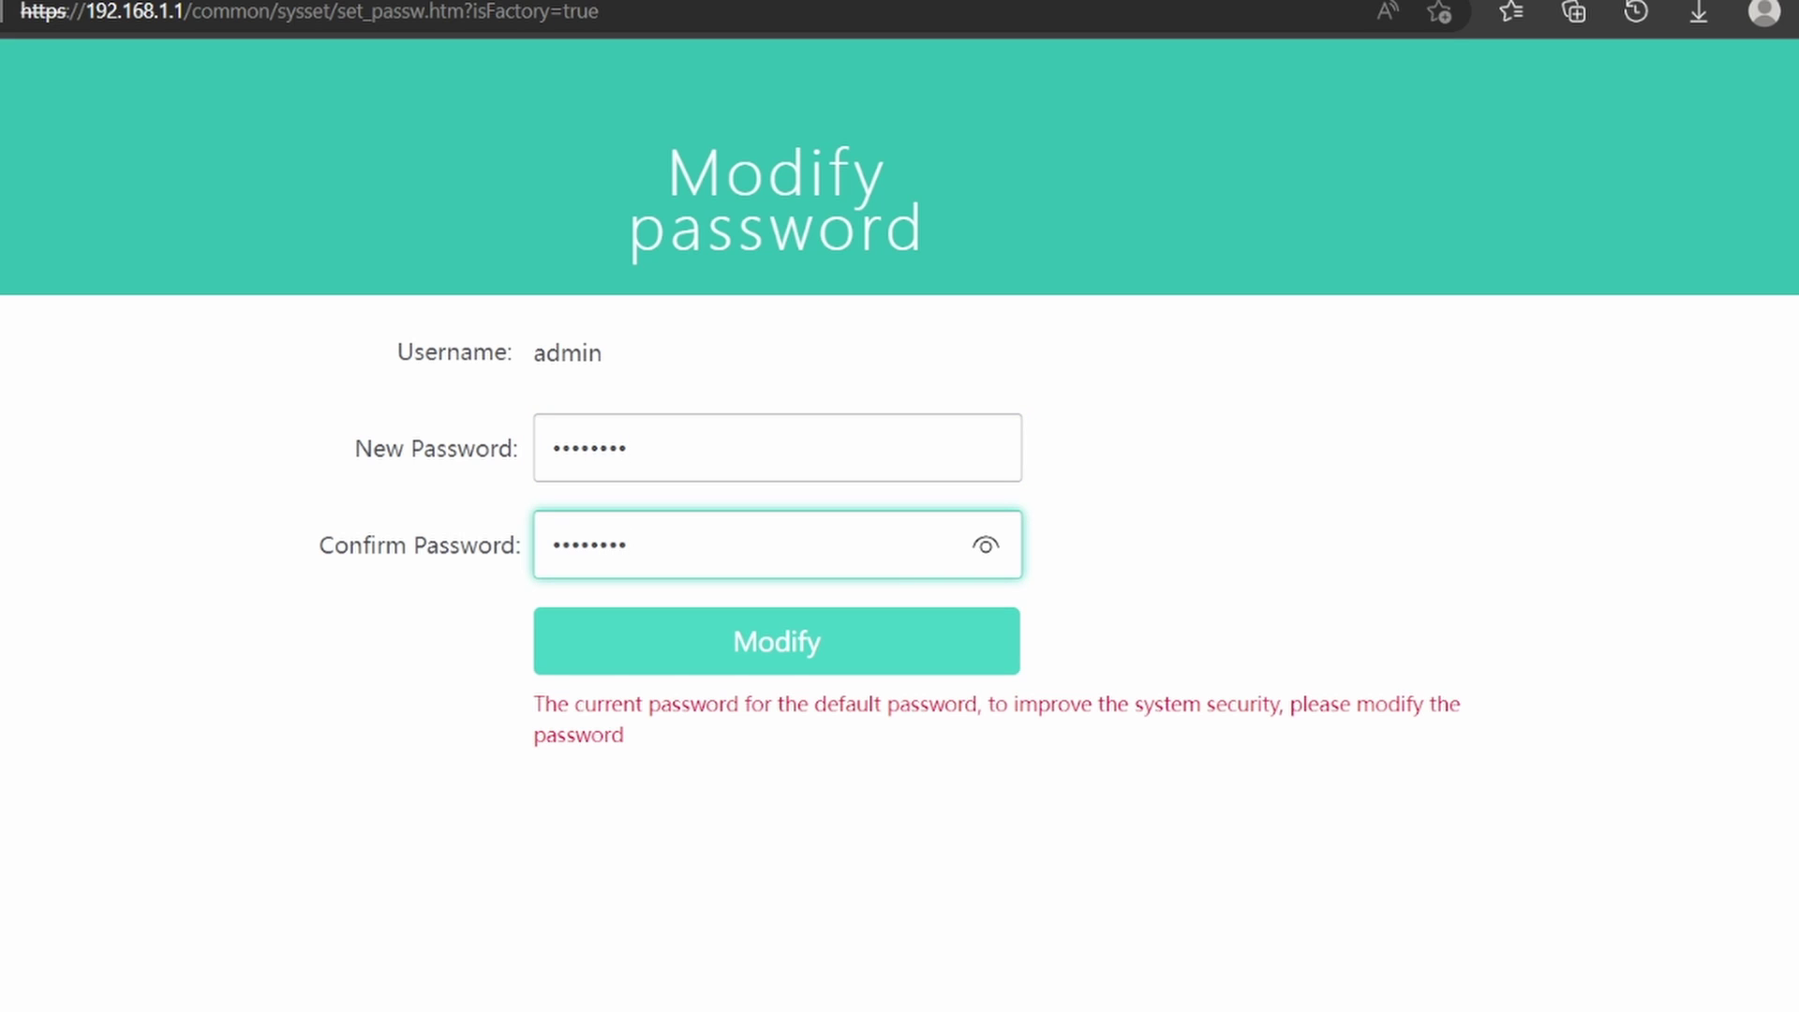
{"action": "left_click", "coordinate": [776, 641]}
- Acknowledge the 'New Web management password is set' message to reach the main page
{"action": "key", "text": "Return"}
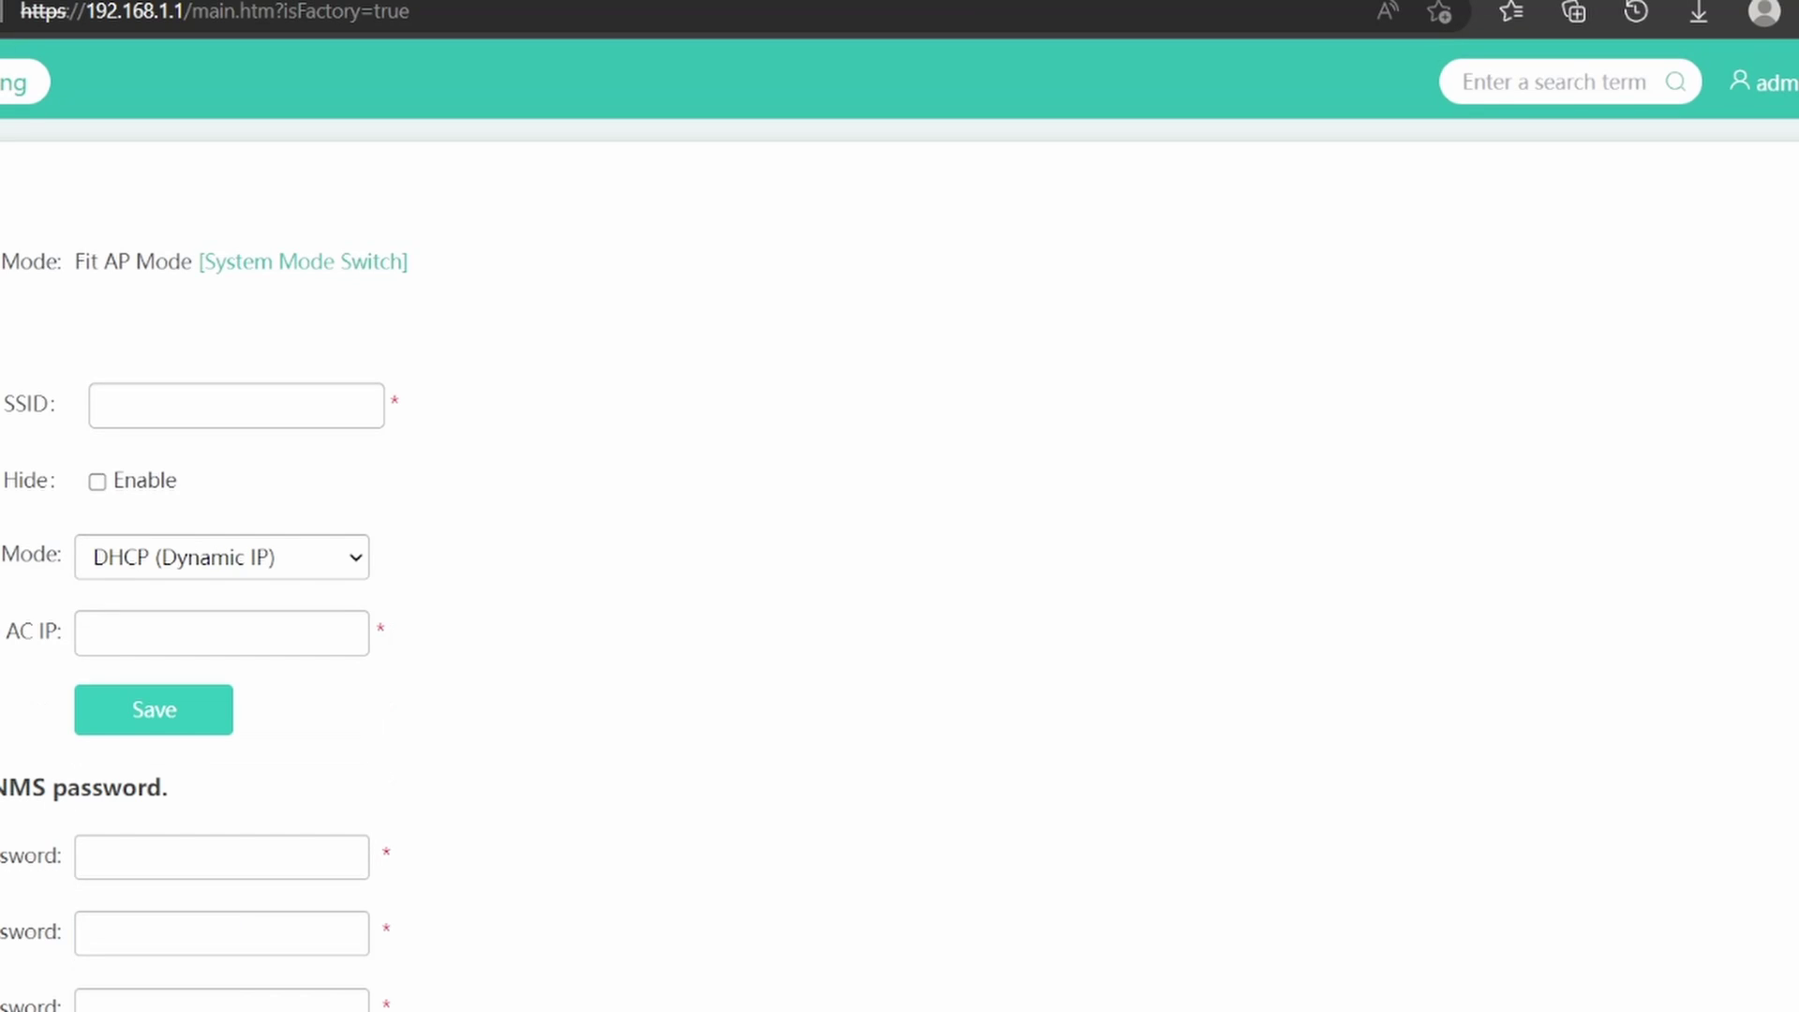
{"action": "scroll", "coordinate": [899, 562], "scroll_direction": "down", "scroll_amount": 1}
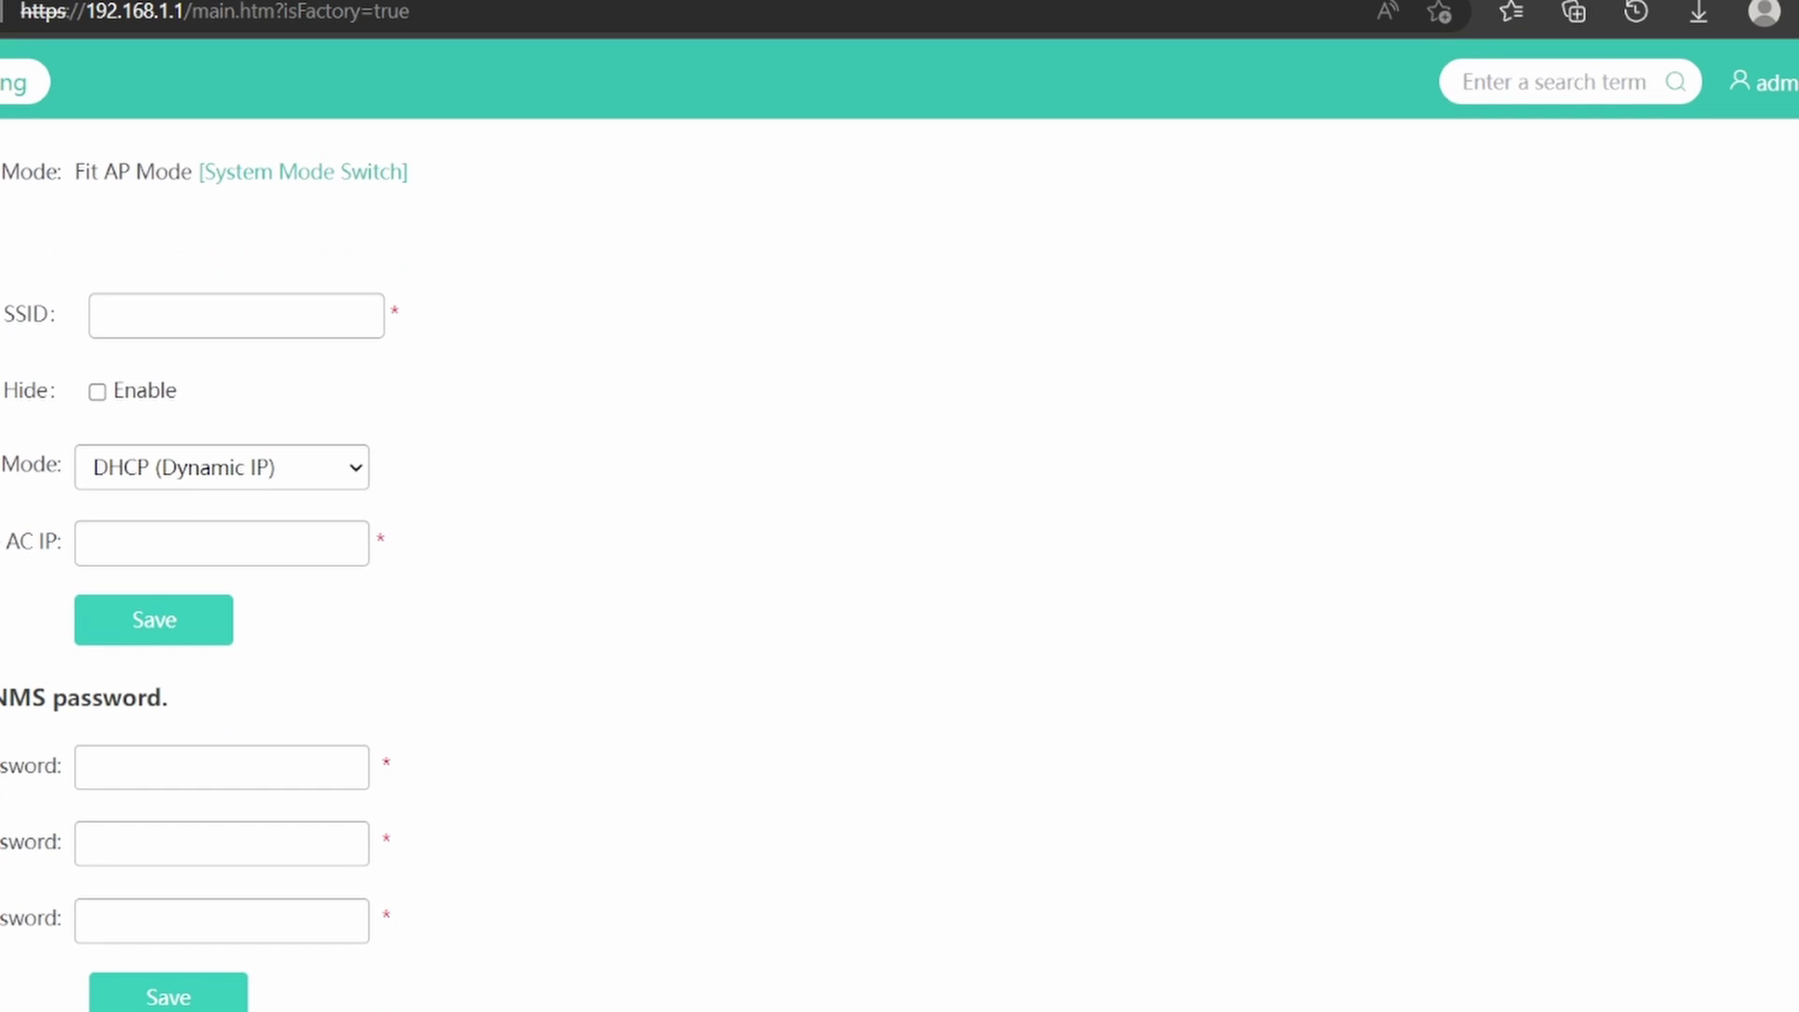
{"action": "scroll", "coordinate": [900, 562], "scroll_direction": "up", "scroll_amount": 1}
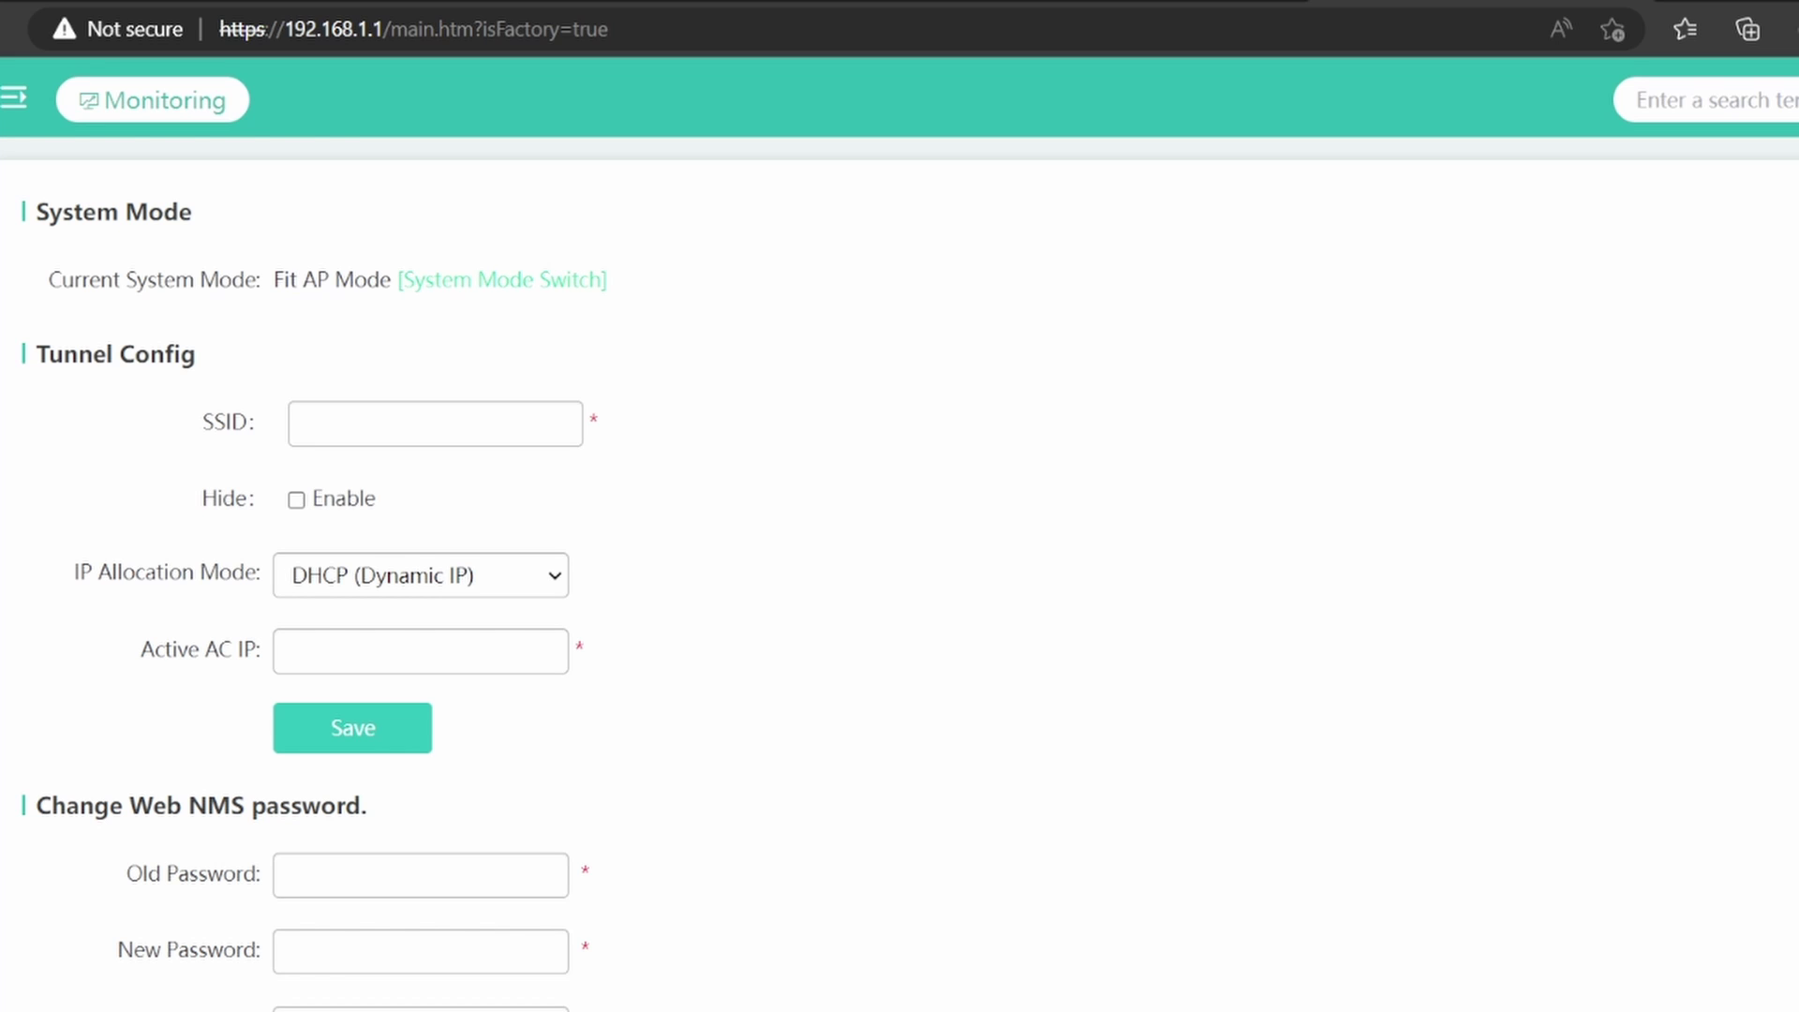
{"action": "left_click", "coordinate": [502, 278]}
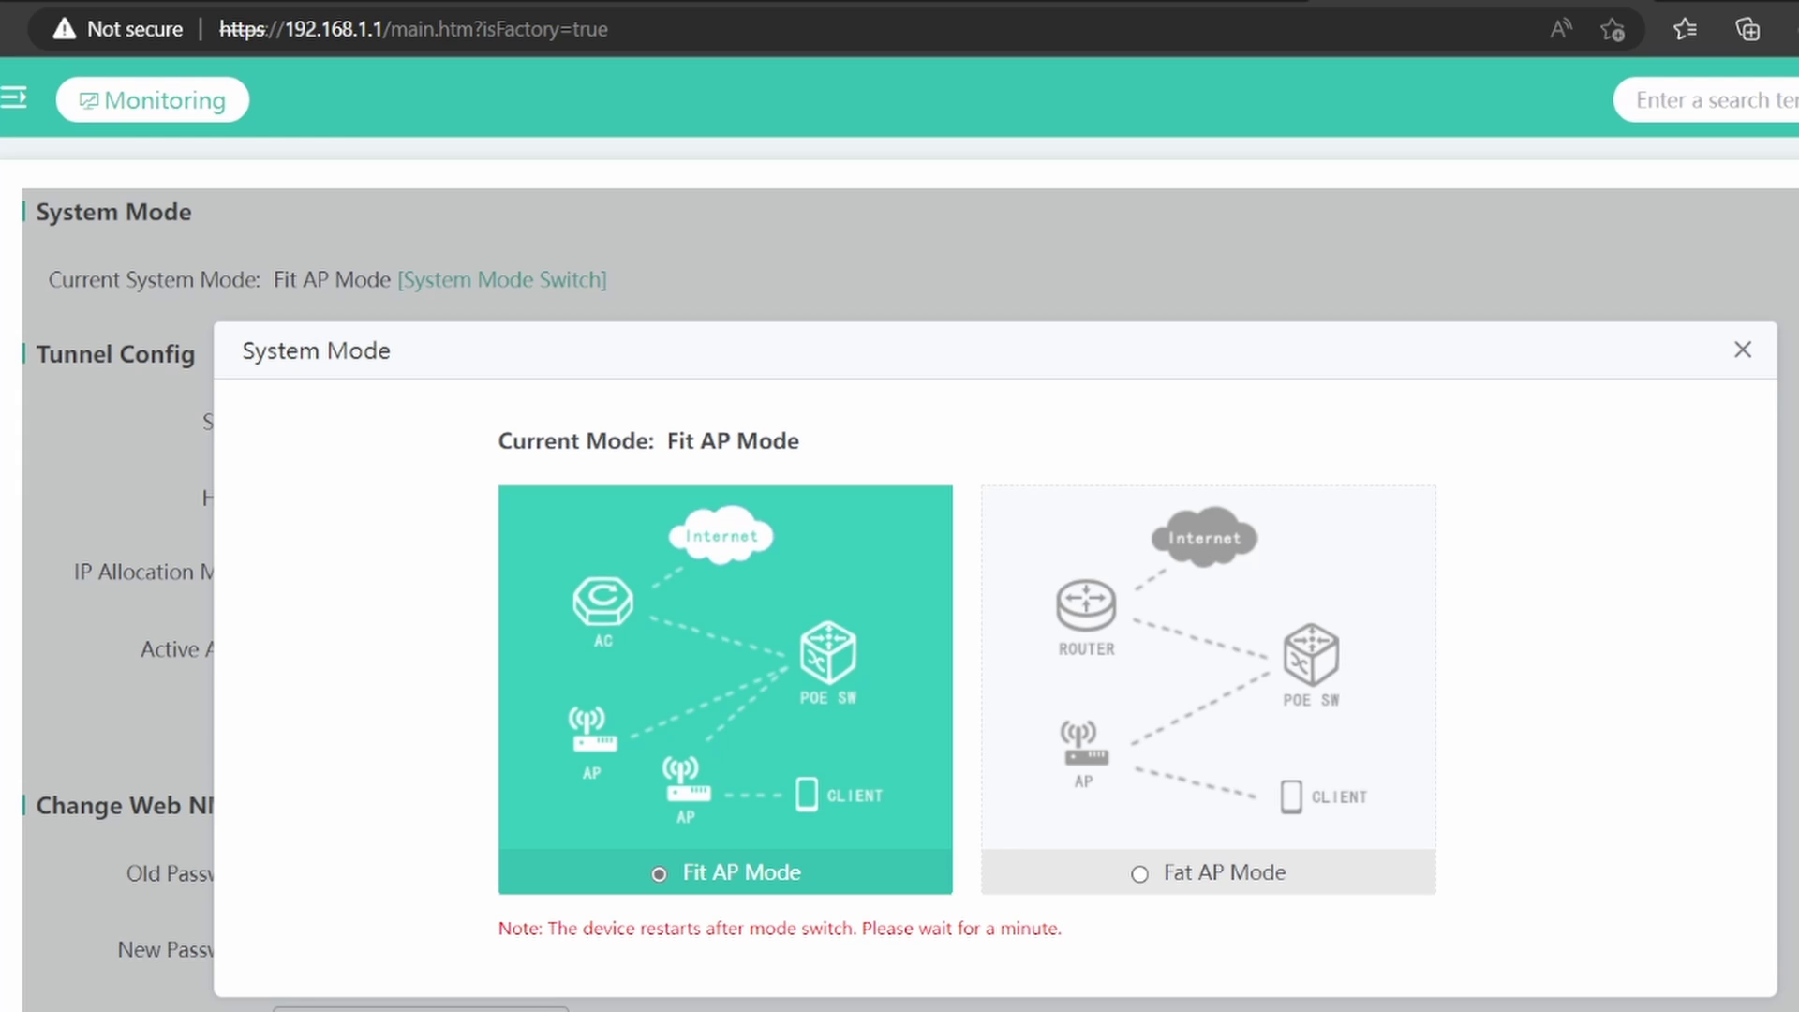
{"action": "scroll", "coordinate": [899, 577], "scroll_direction": "down", "scroll_amount": 1}
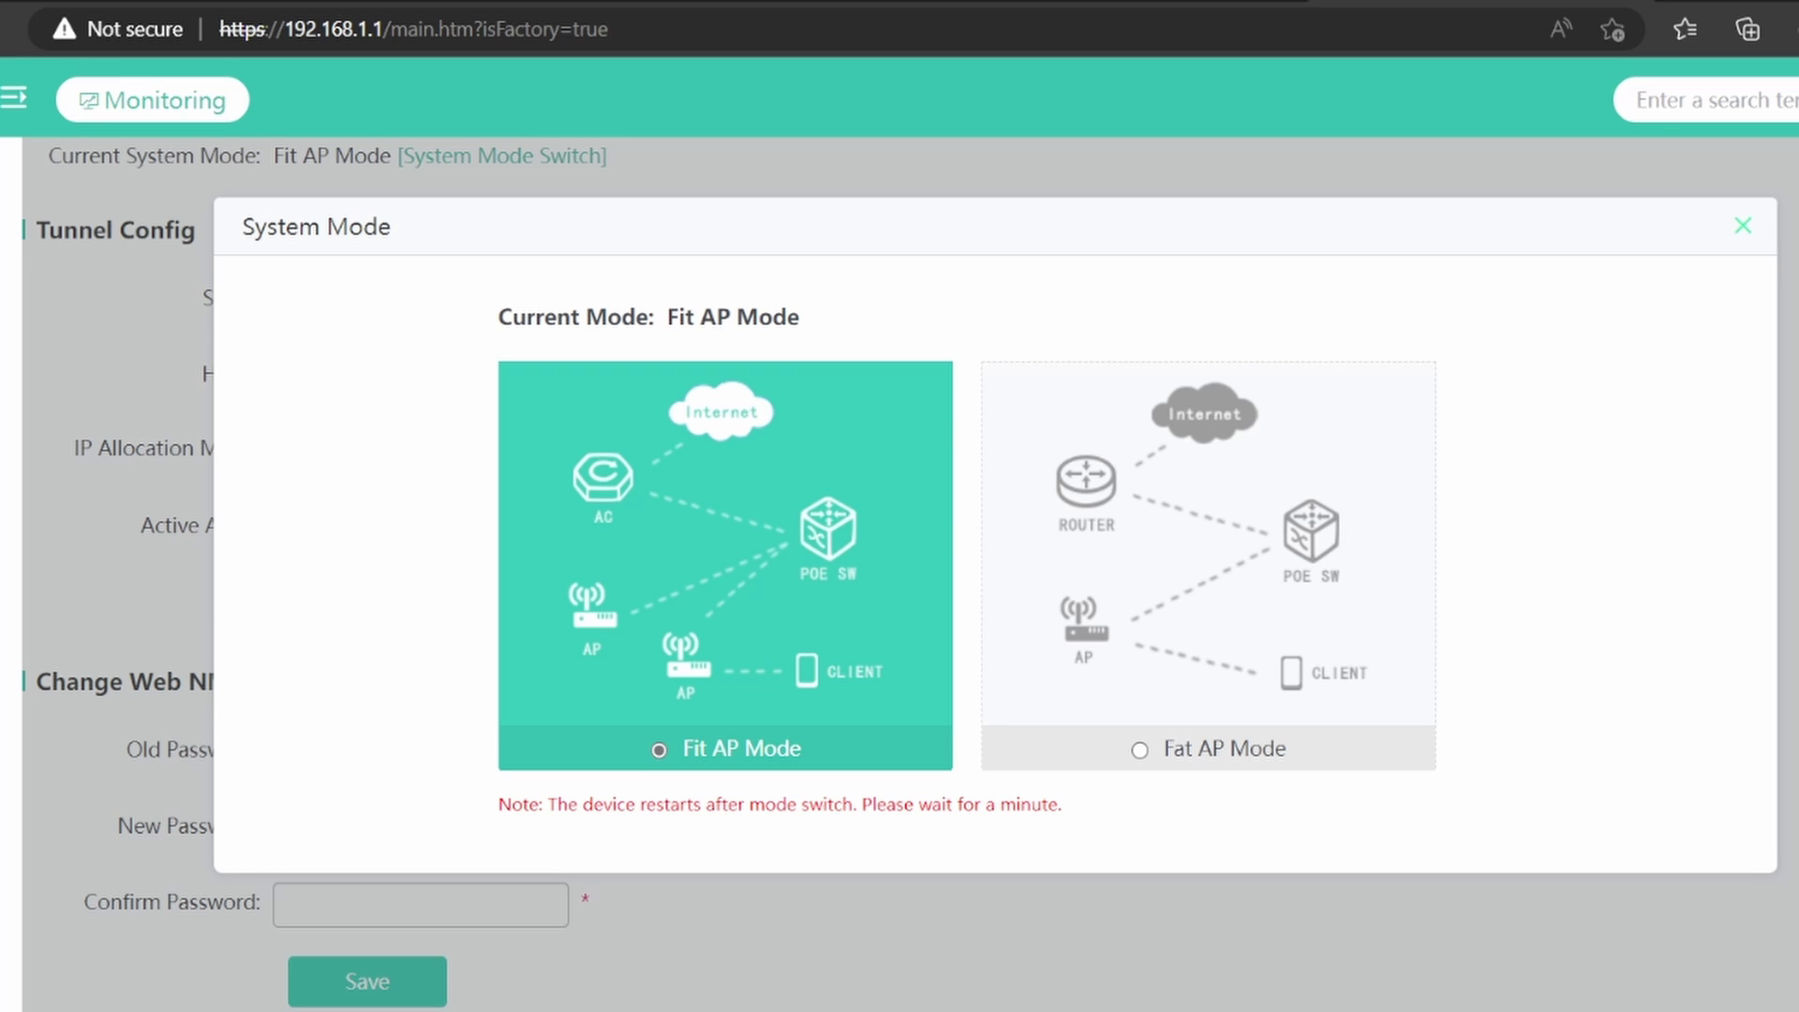
{"action": "left_click", "coordinate": [1742, 225]}
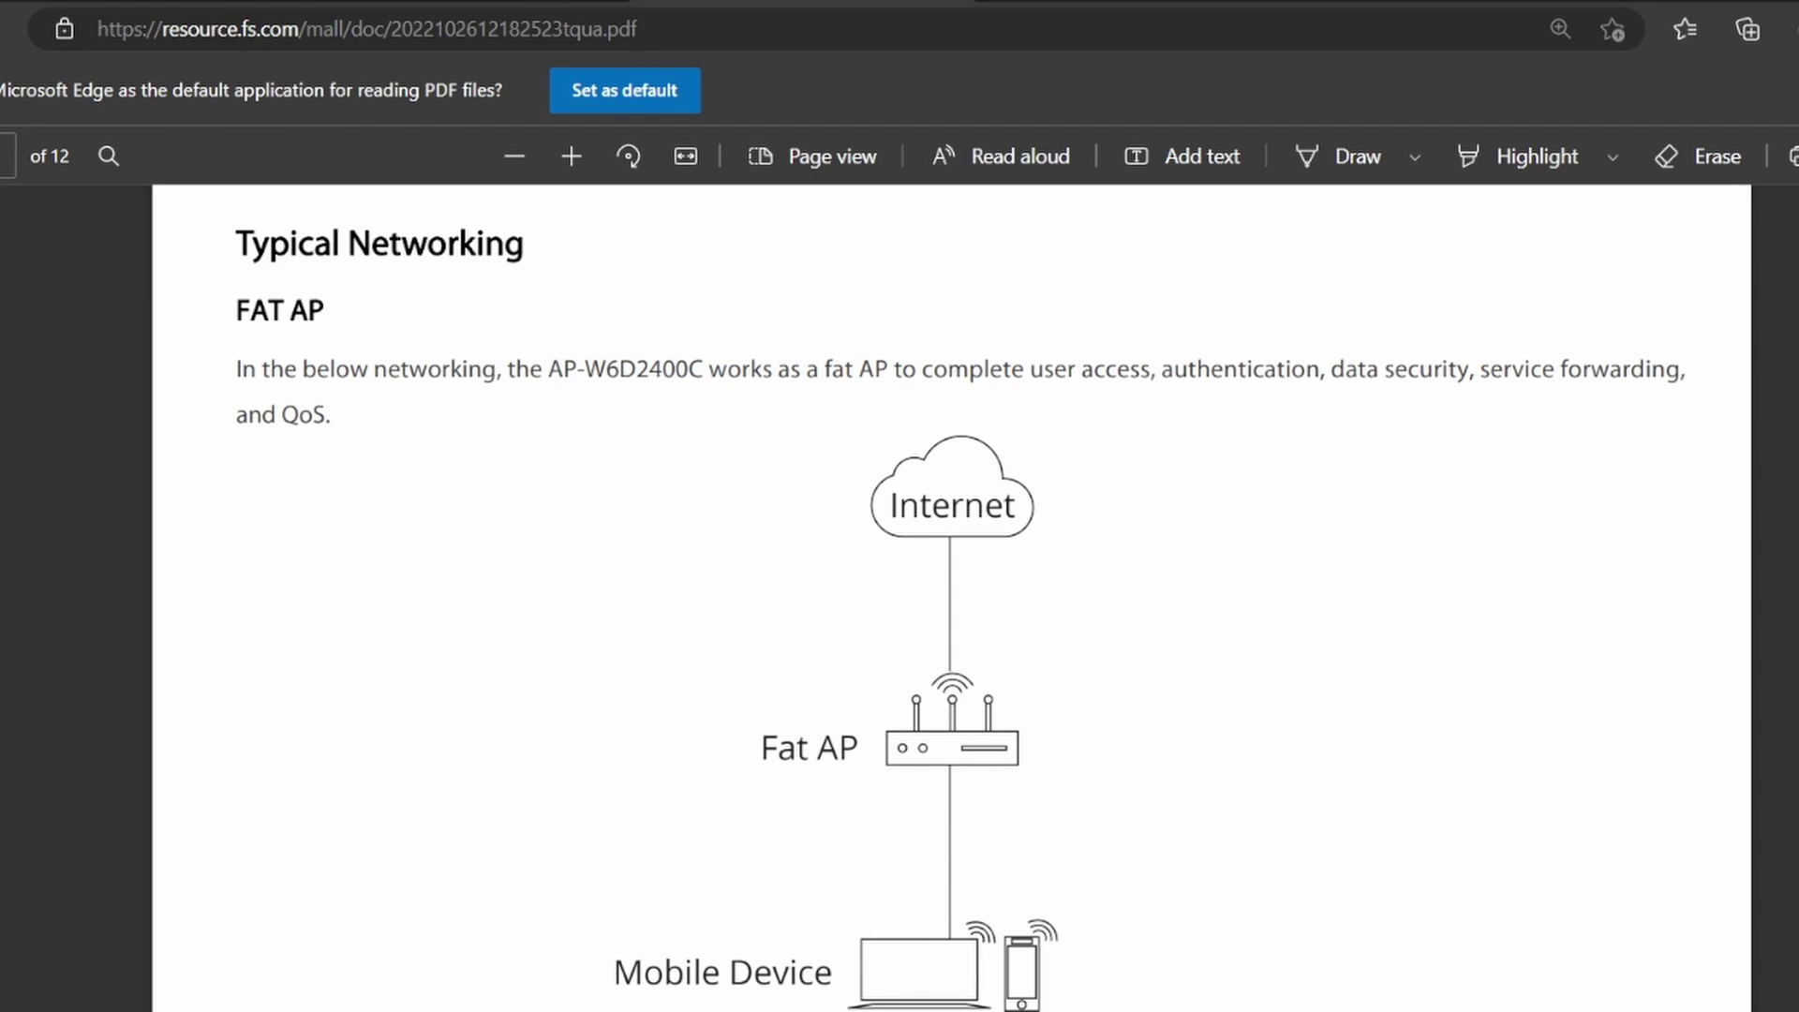
{"action": "scroll", "coordinate": [949, 598], "scroll_direction": "down", "scroll_amount": 5}
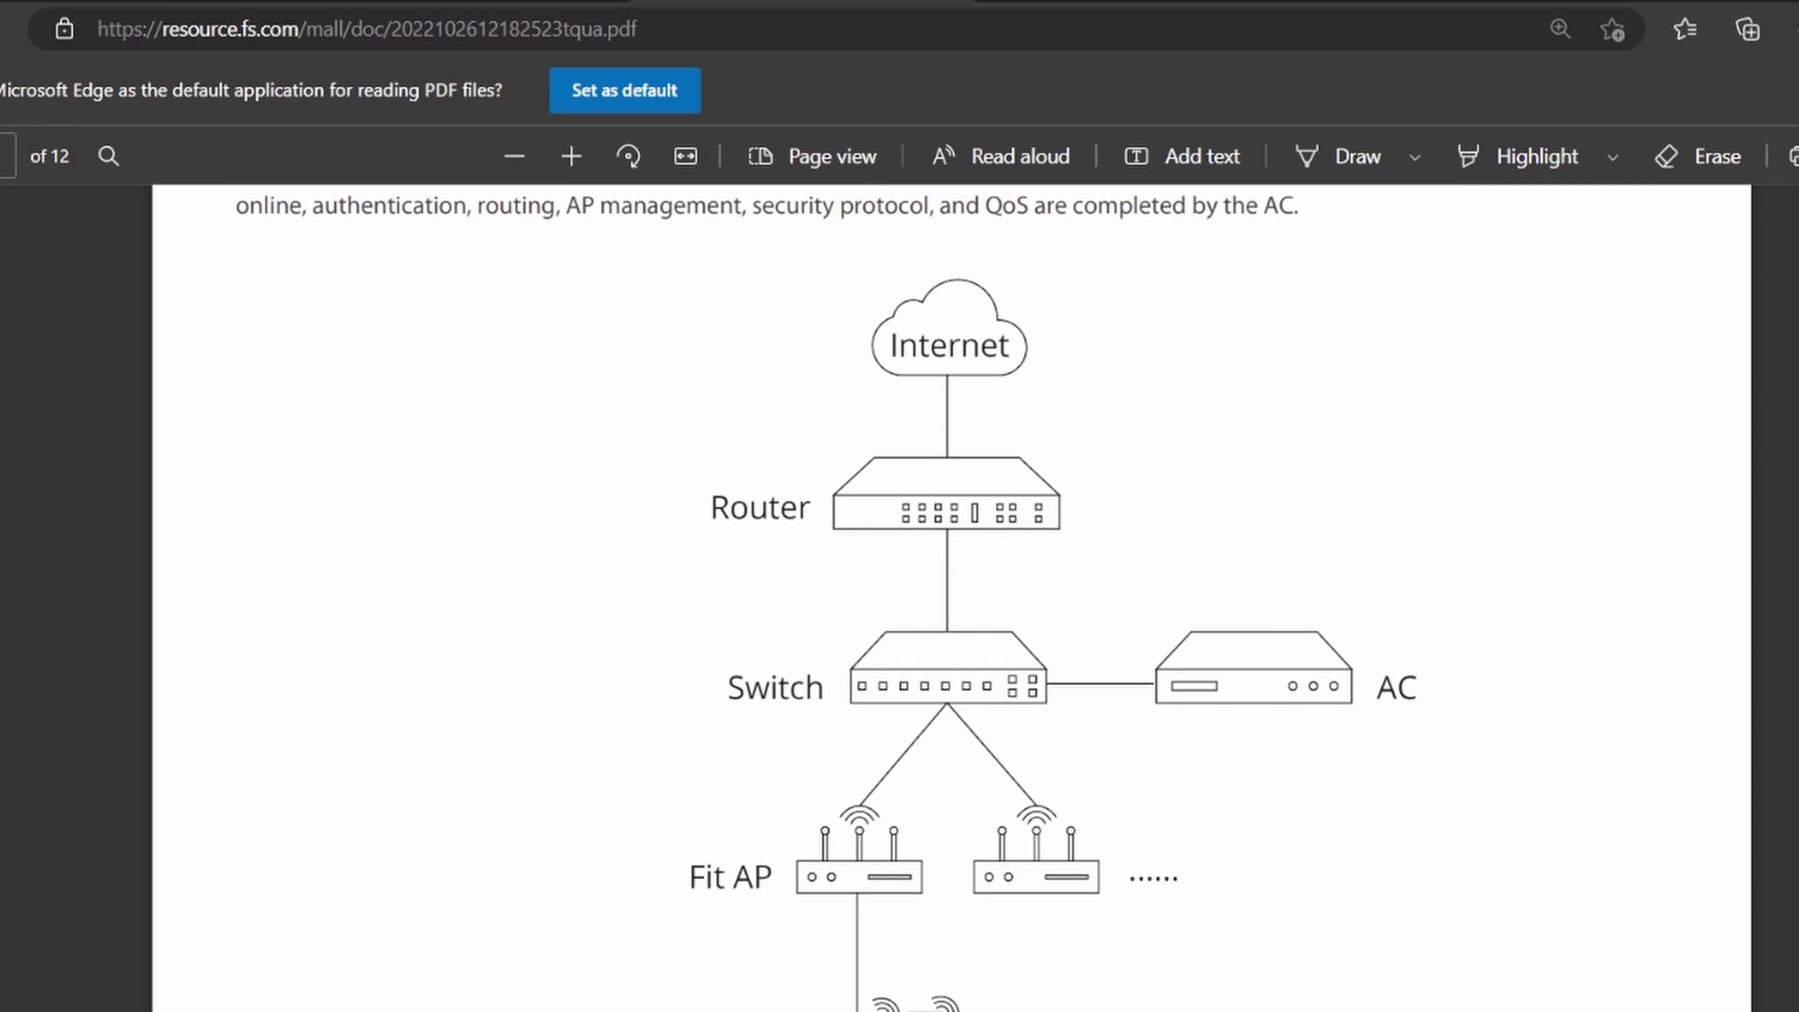
{"action": "scroll", "coordinate": [950, 598], "scroll_direction": "down", "scroll_amount": 2}
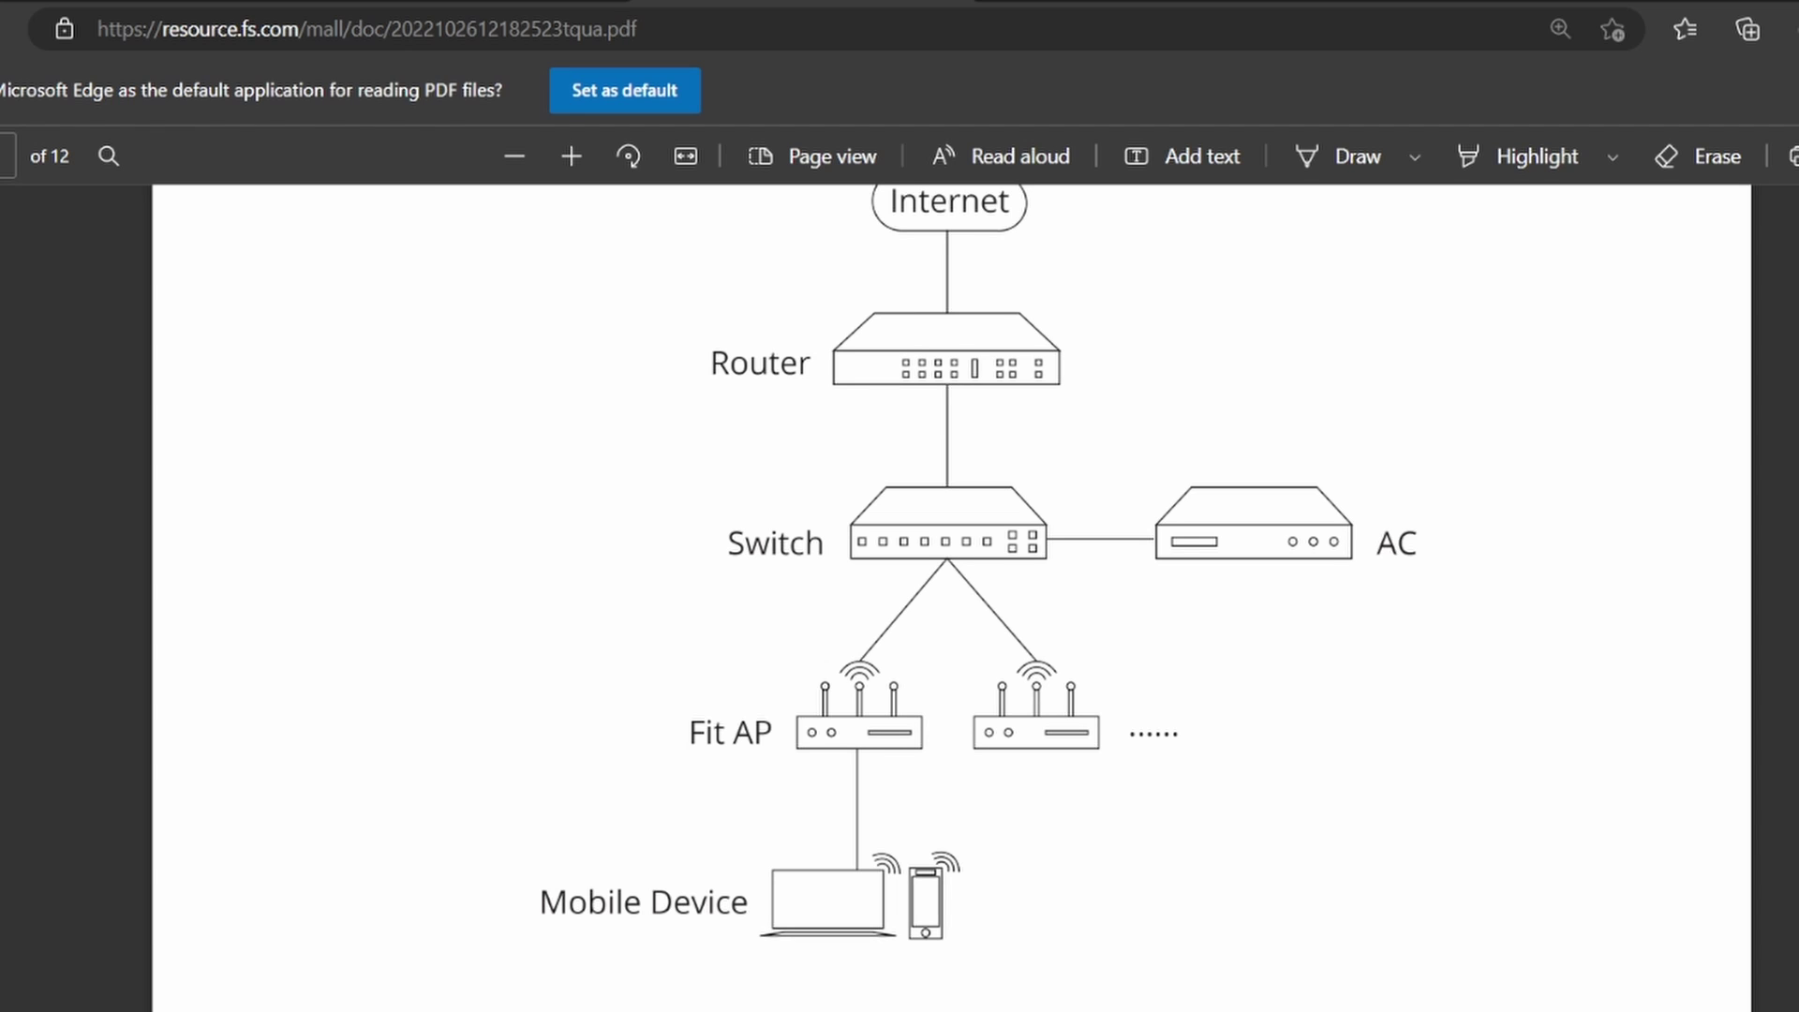
{"action": "scroll", "coordinate": [951, 597], "scroll_direction": "up", "scroll_amount": 2}
{"action": "scroll", "coordinate": [952, 597], "scroll_direction": "up", "scroll_amount": 5}
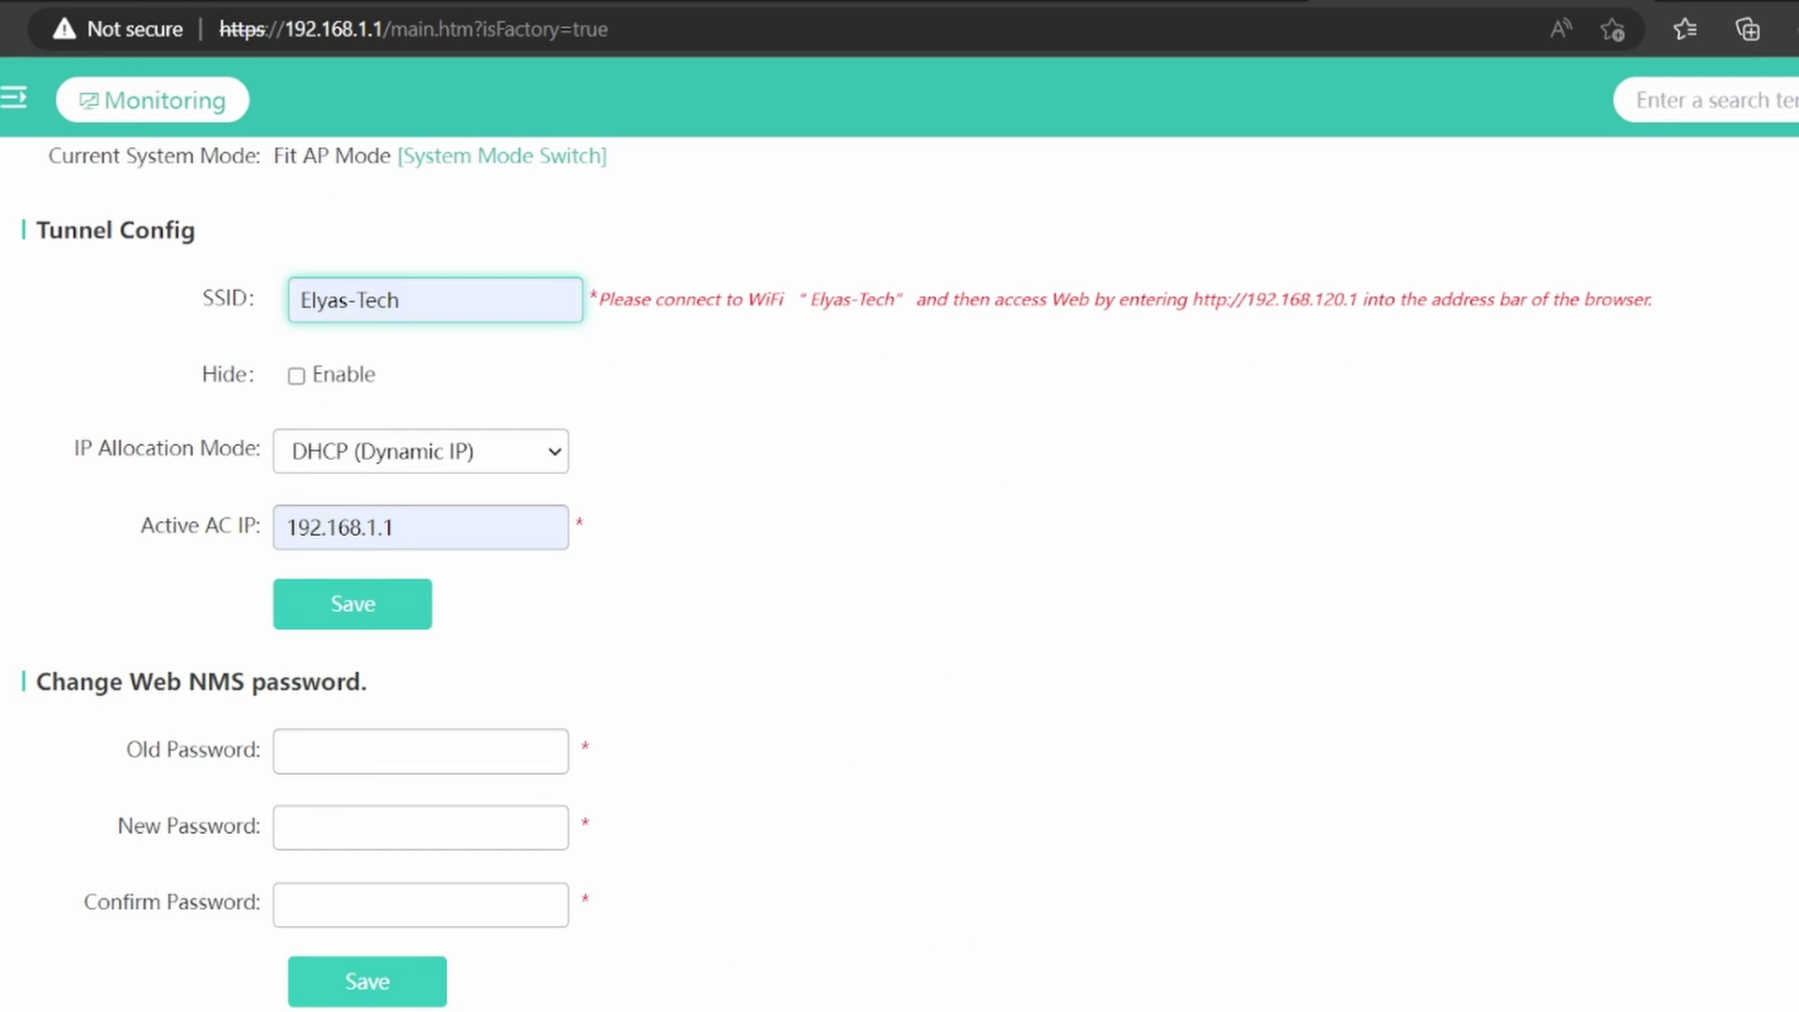
{"action": "scroll", "coordinate": [900, 563], "scroll_direction": "up", "scroll_amount": 1}
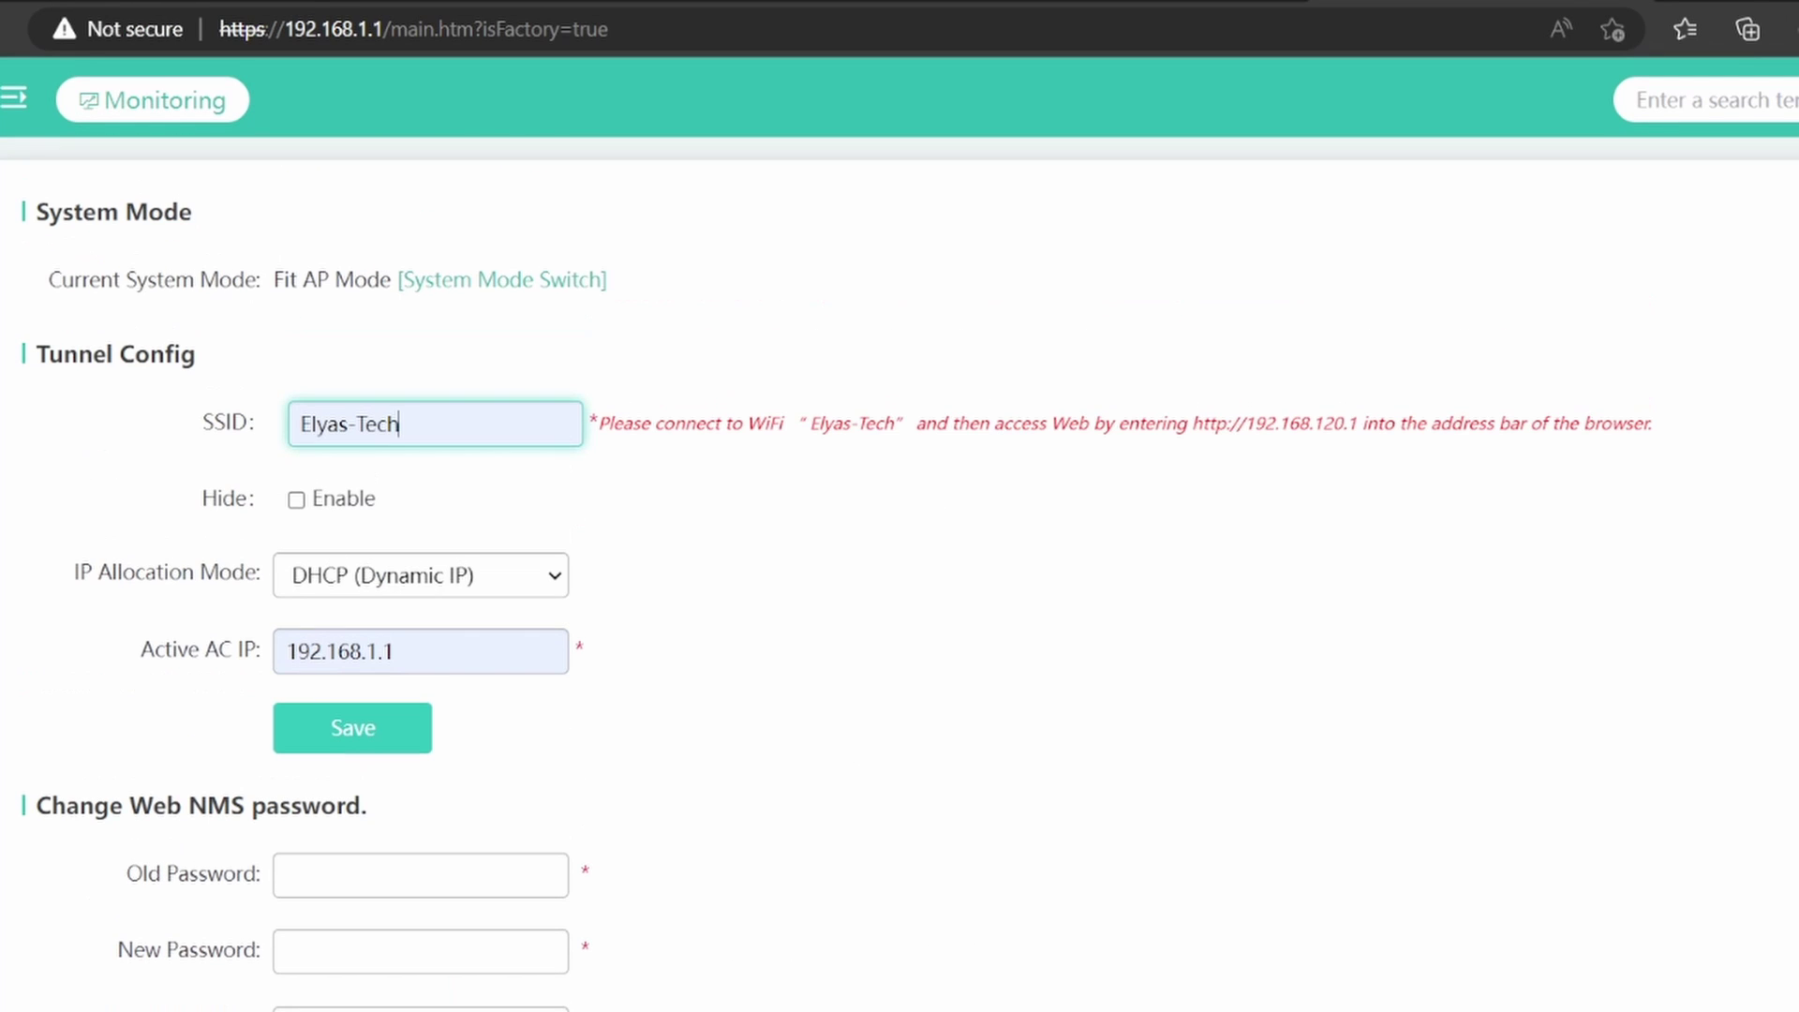
- Bring up the System Mode dialog offering Fit AP and Fat AP modes
{"action": "left_click", "coordinate": [502, 278]}
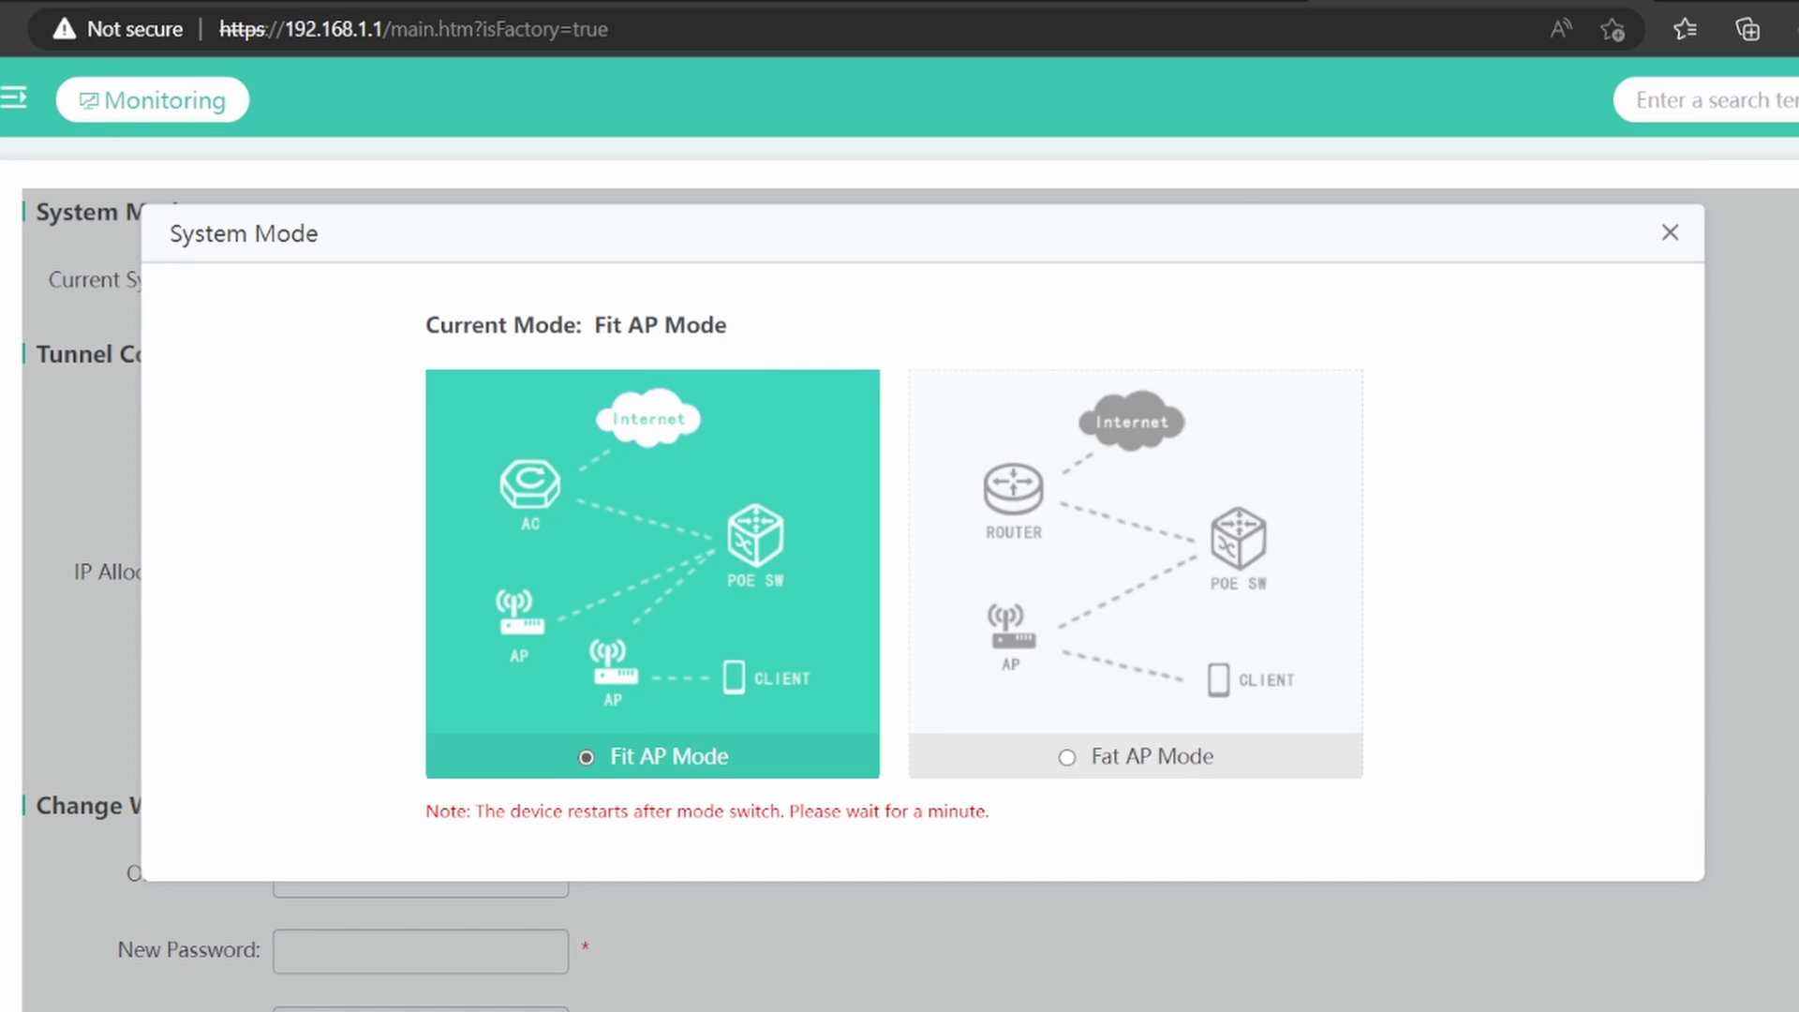
- Select Fat AP mode and confirm the restart of the access point
{"action": "left_click", "coordinate": [1067, 756]}
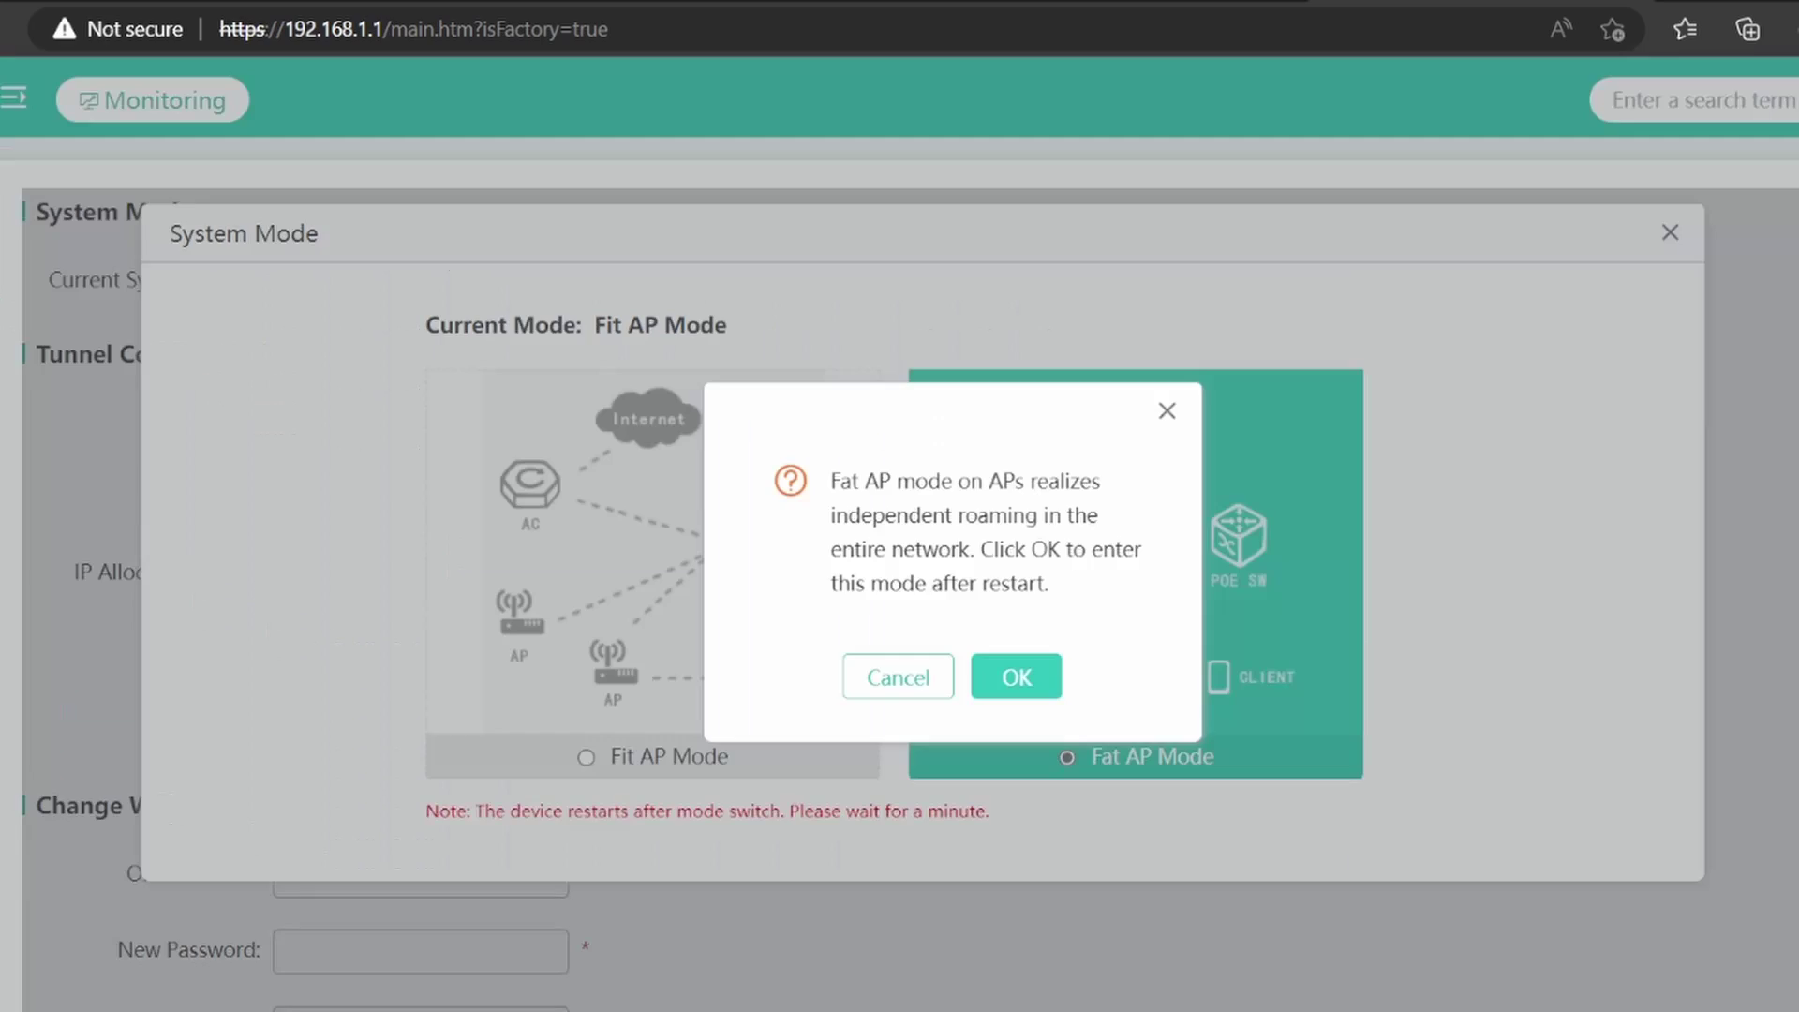
{"action": "left_click", "coordinate": [1016, 676]}
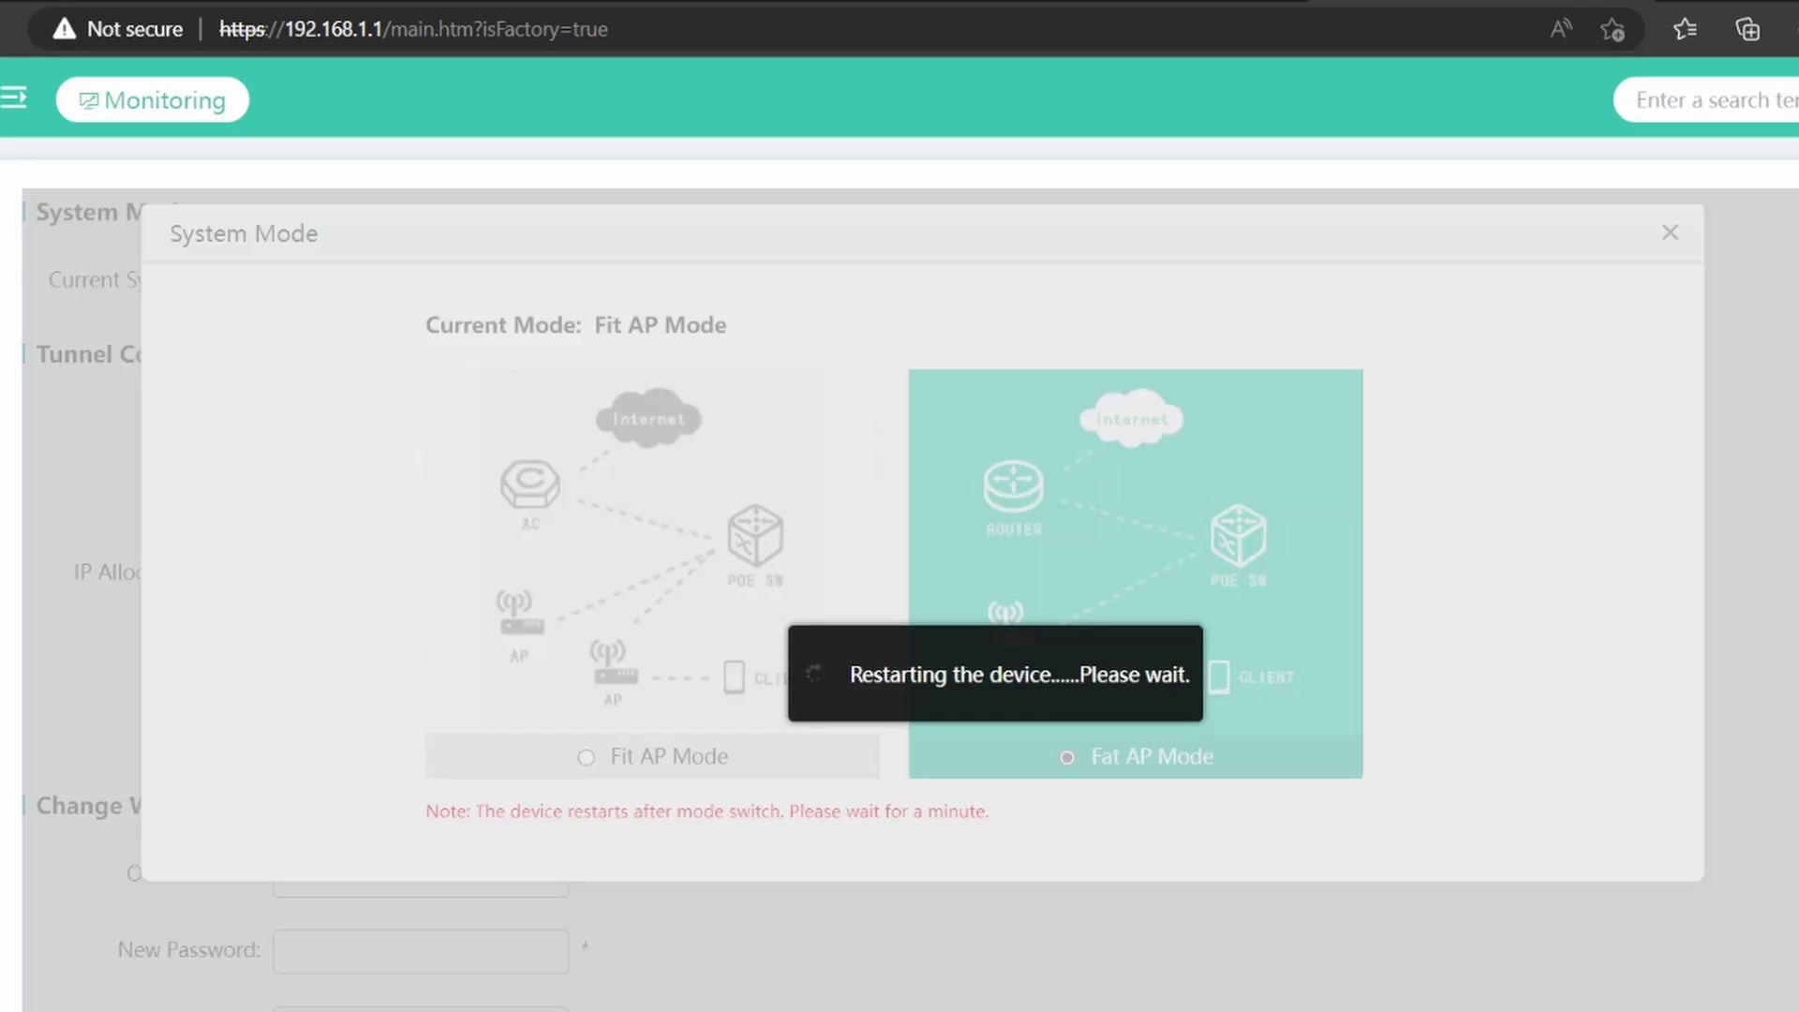
- Bring the continuous ping console forward and position it to monitor the restart
{"action": "key", "text": "alt+Tab"}
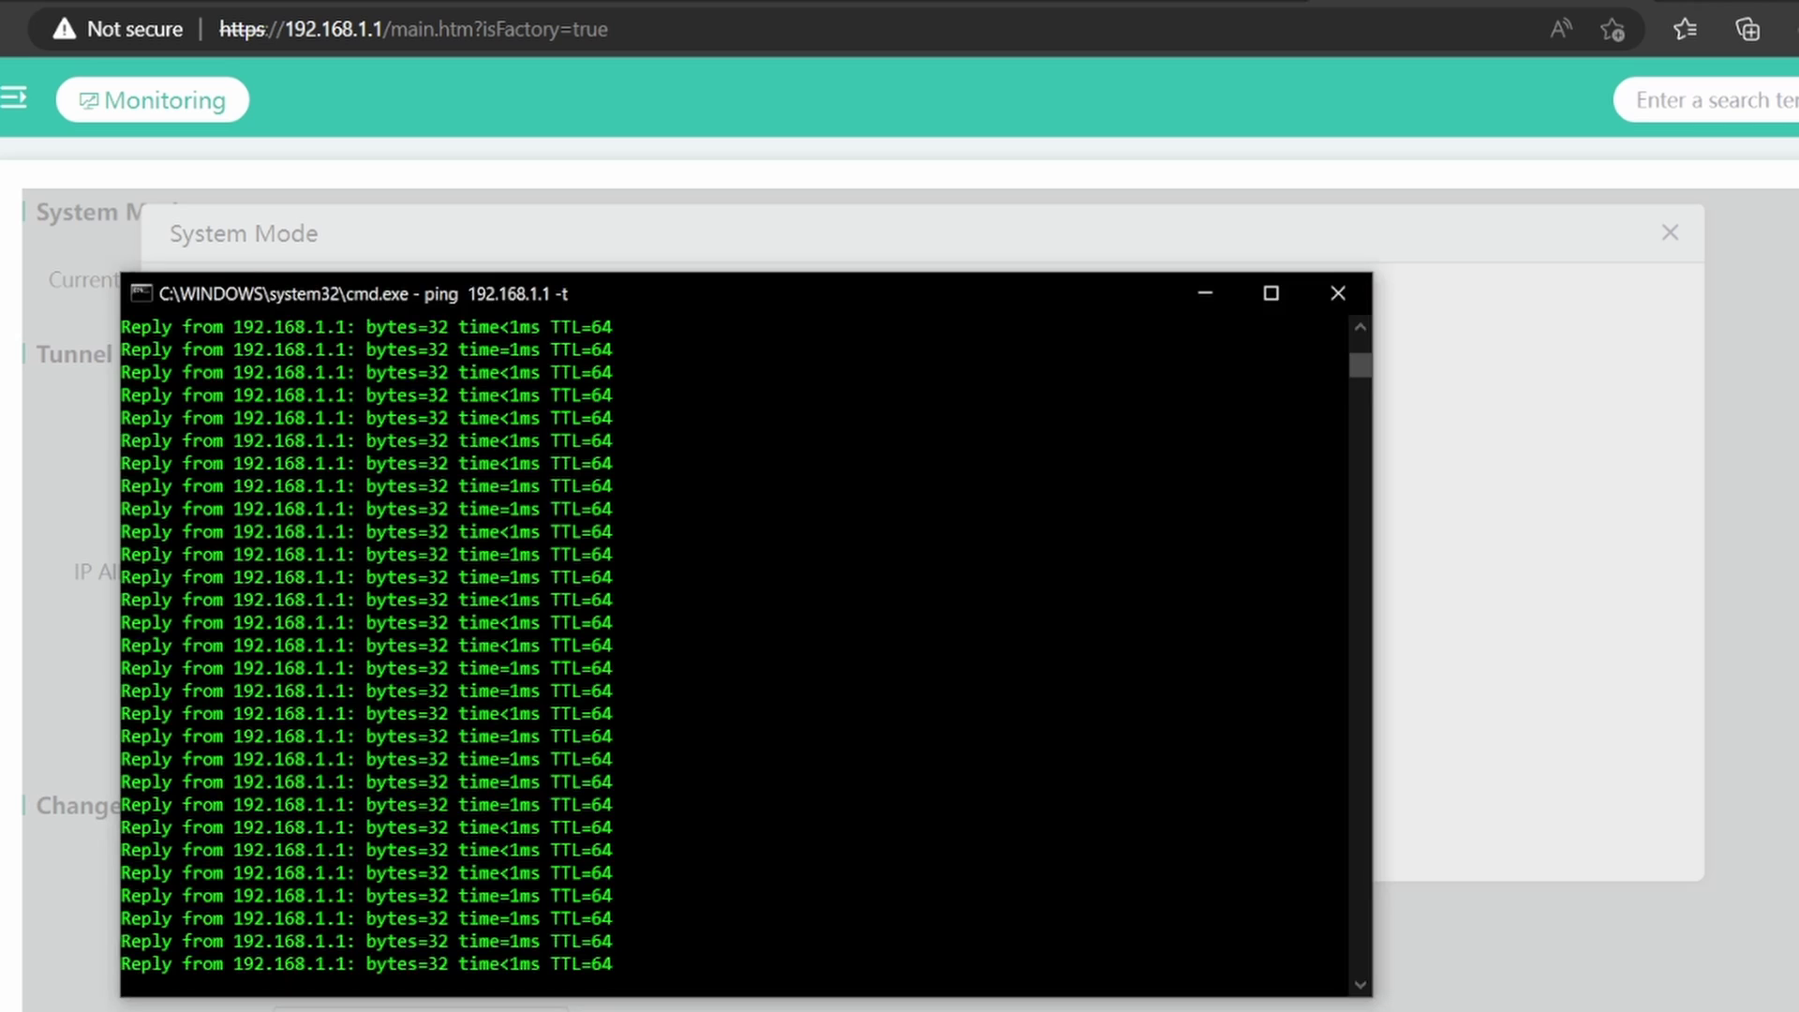
{"action": "mouse_move", "coordinate": [843, 293]}
{"action": "left_mouse_down"}
{"action": "mouse_move", "coordinate": [1320, 178]}
{"action": "mouse_move", "coordinate": [724, 248]}
{"action": "mouse_move", "coordinate": [1345, 193]}
{"action": "mouse_move", "coordinate": [1590, 213]}
{"action": "left_mouse_up"}
{"action": "mouse_move", "coordinate": [1124, 213]}
{"action": "left_mouse_down"}
{"action": "mouse_move", "coordinate": [517, 221]}
{"action": "mouse_move", "coordinate": [484, 194]}
{"action": "left_mouse_up"}
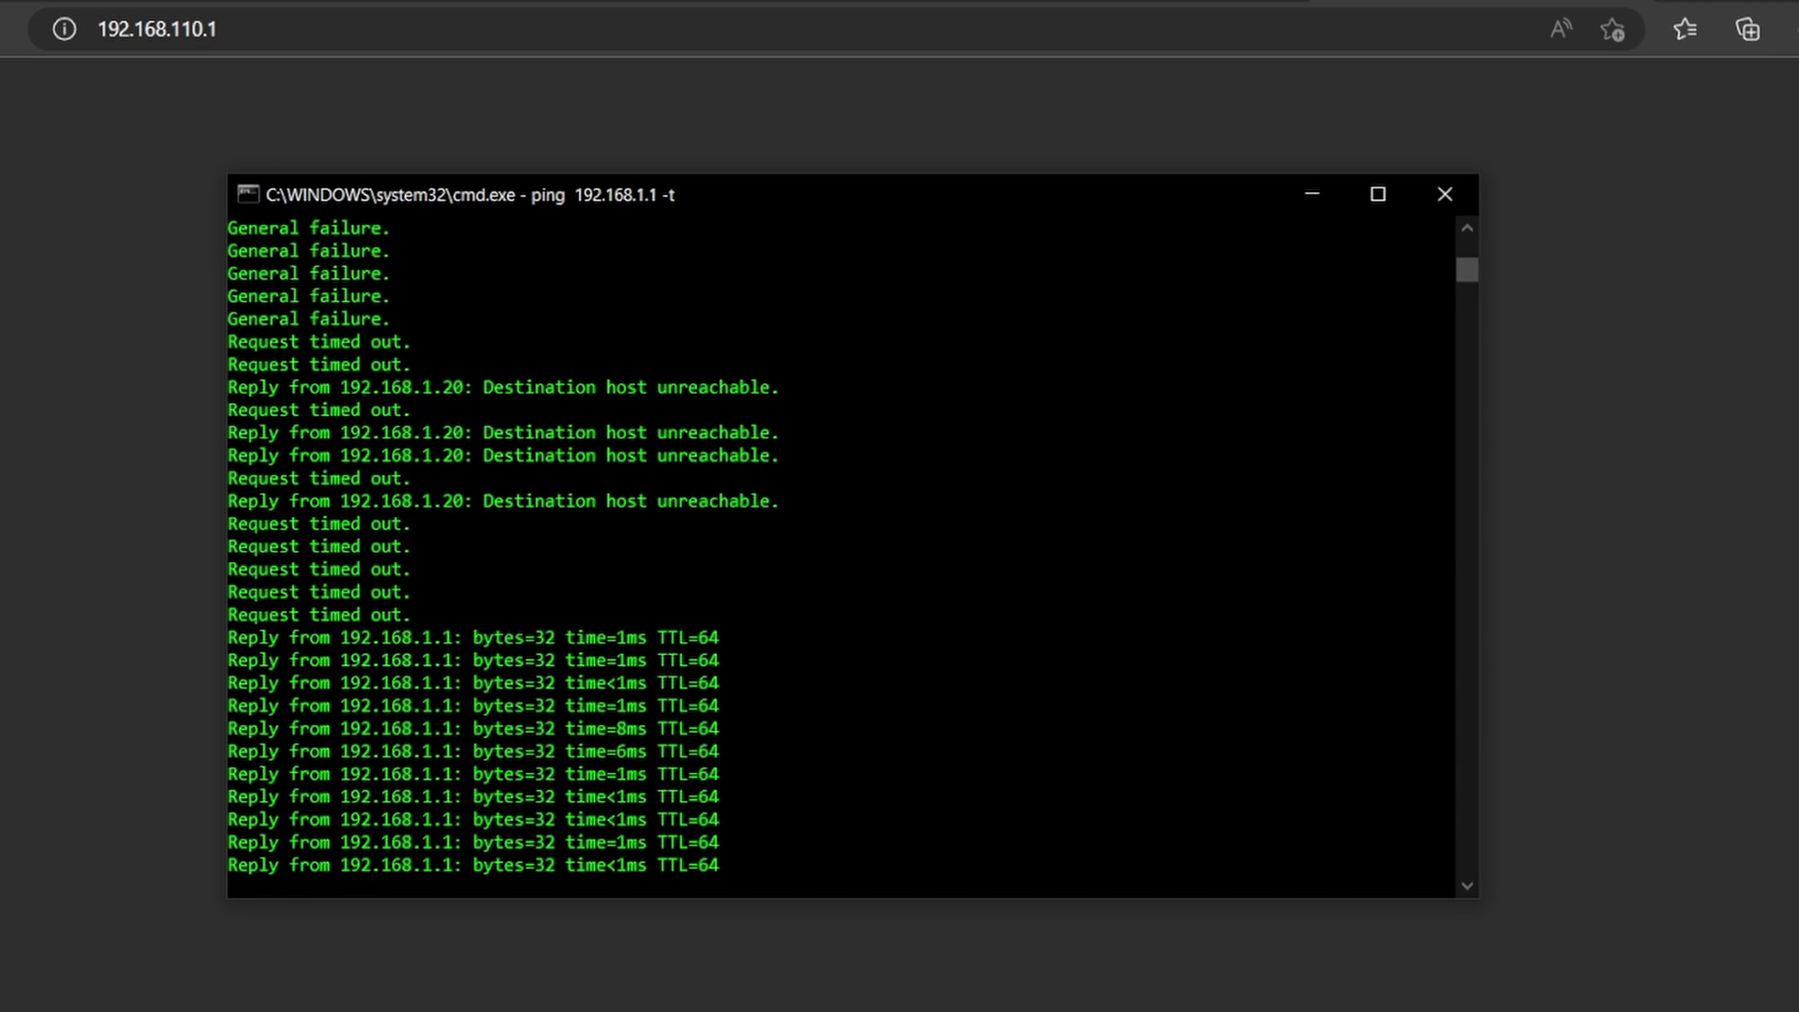
{"action": "type", "text": "192."}
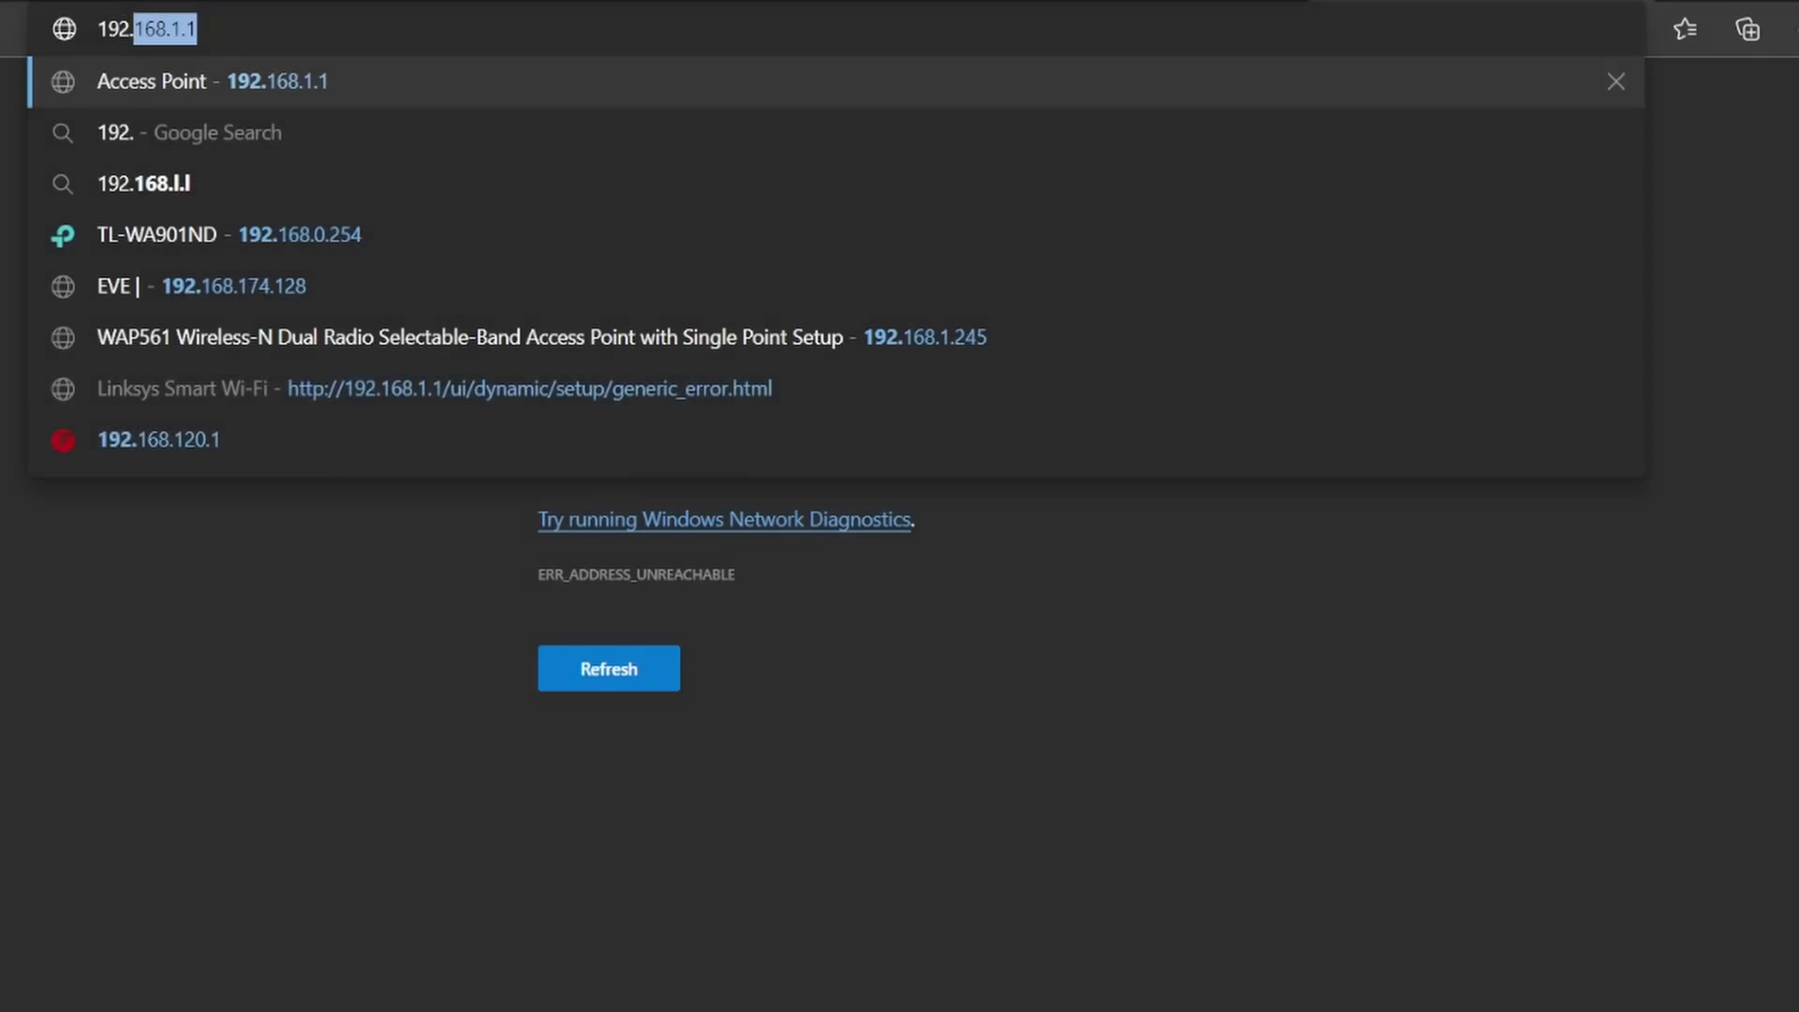
{"action": "type", "text": "168.1.1"}
- Reload 192.168.1.1 after the restart and accept the HTTPS redirection to the login page
{"action": "key", "text": "Return"}
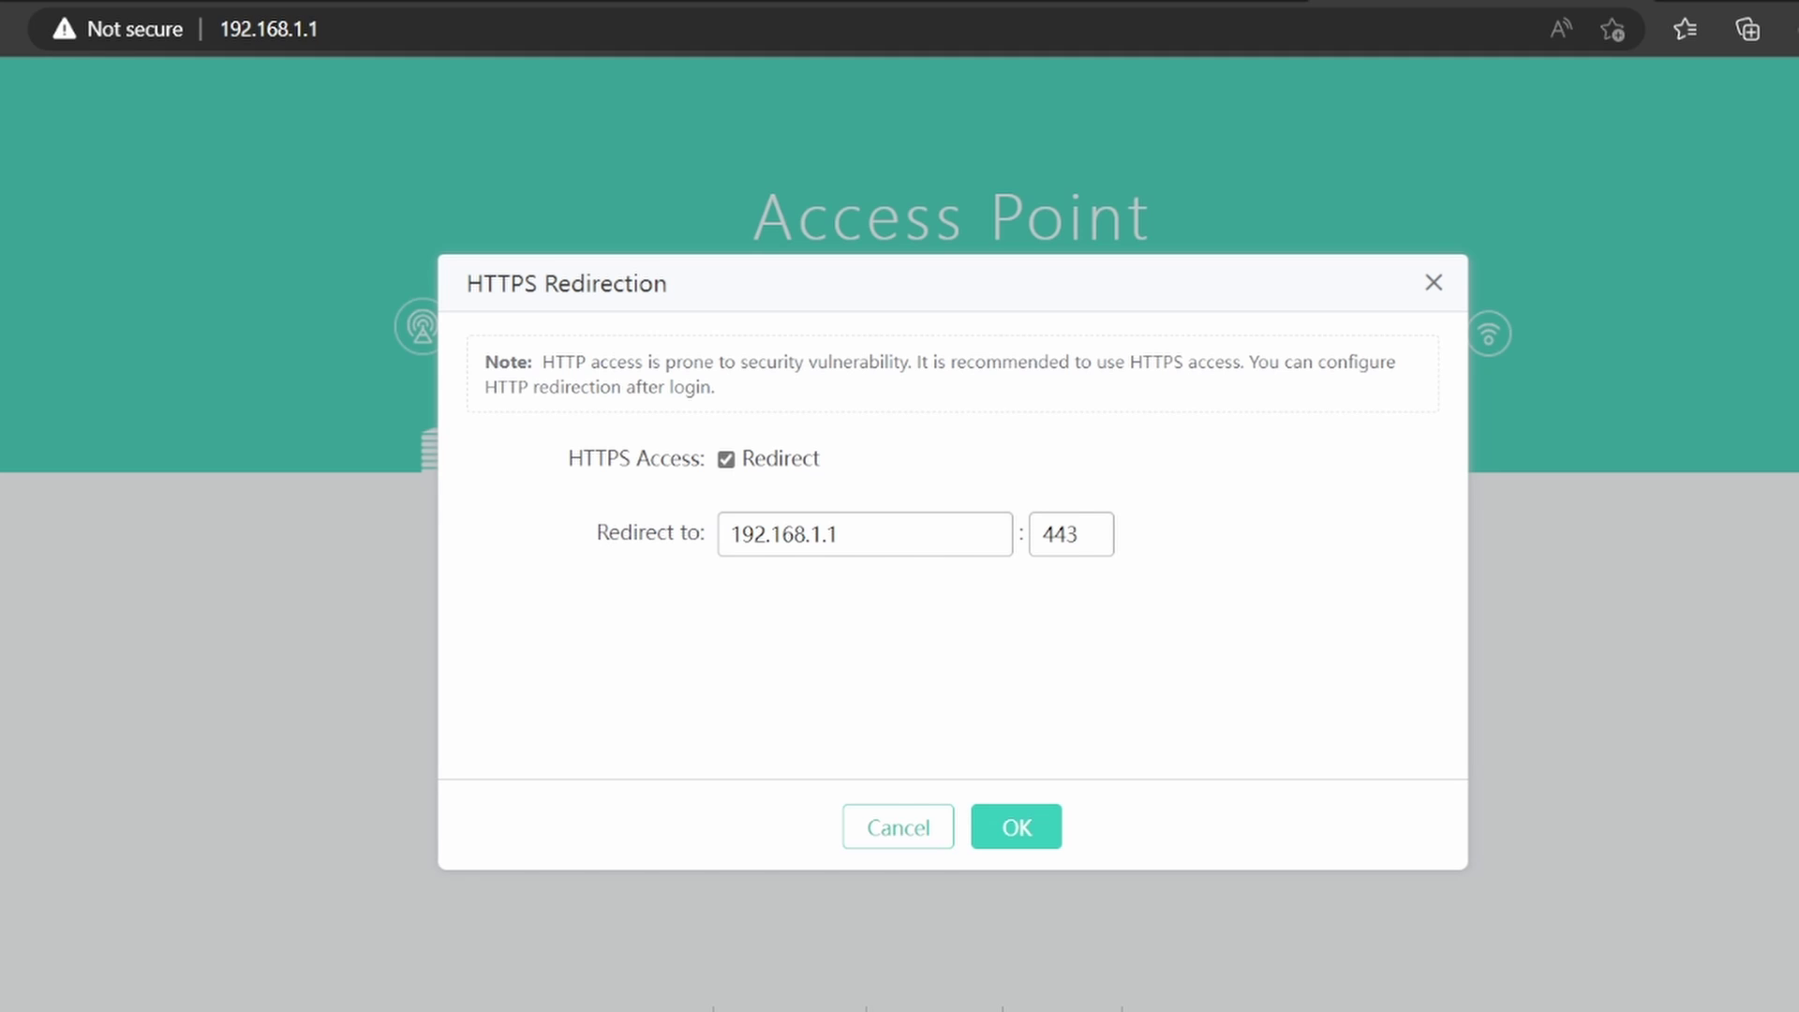
{"action": "left_click", "coordinate": [1016, 826]}
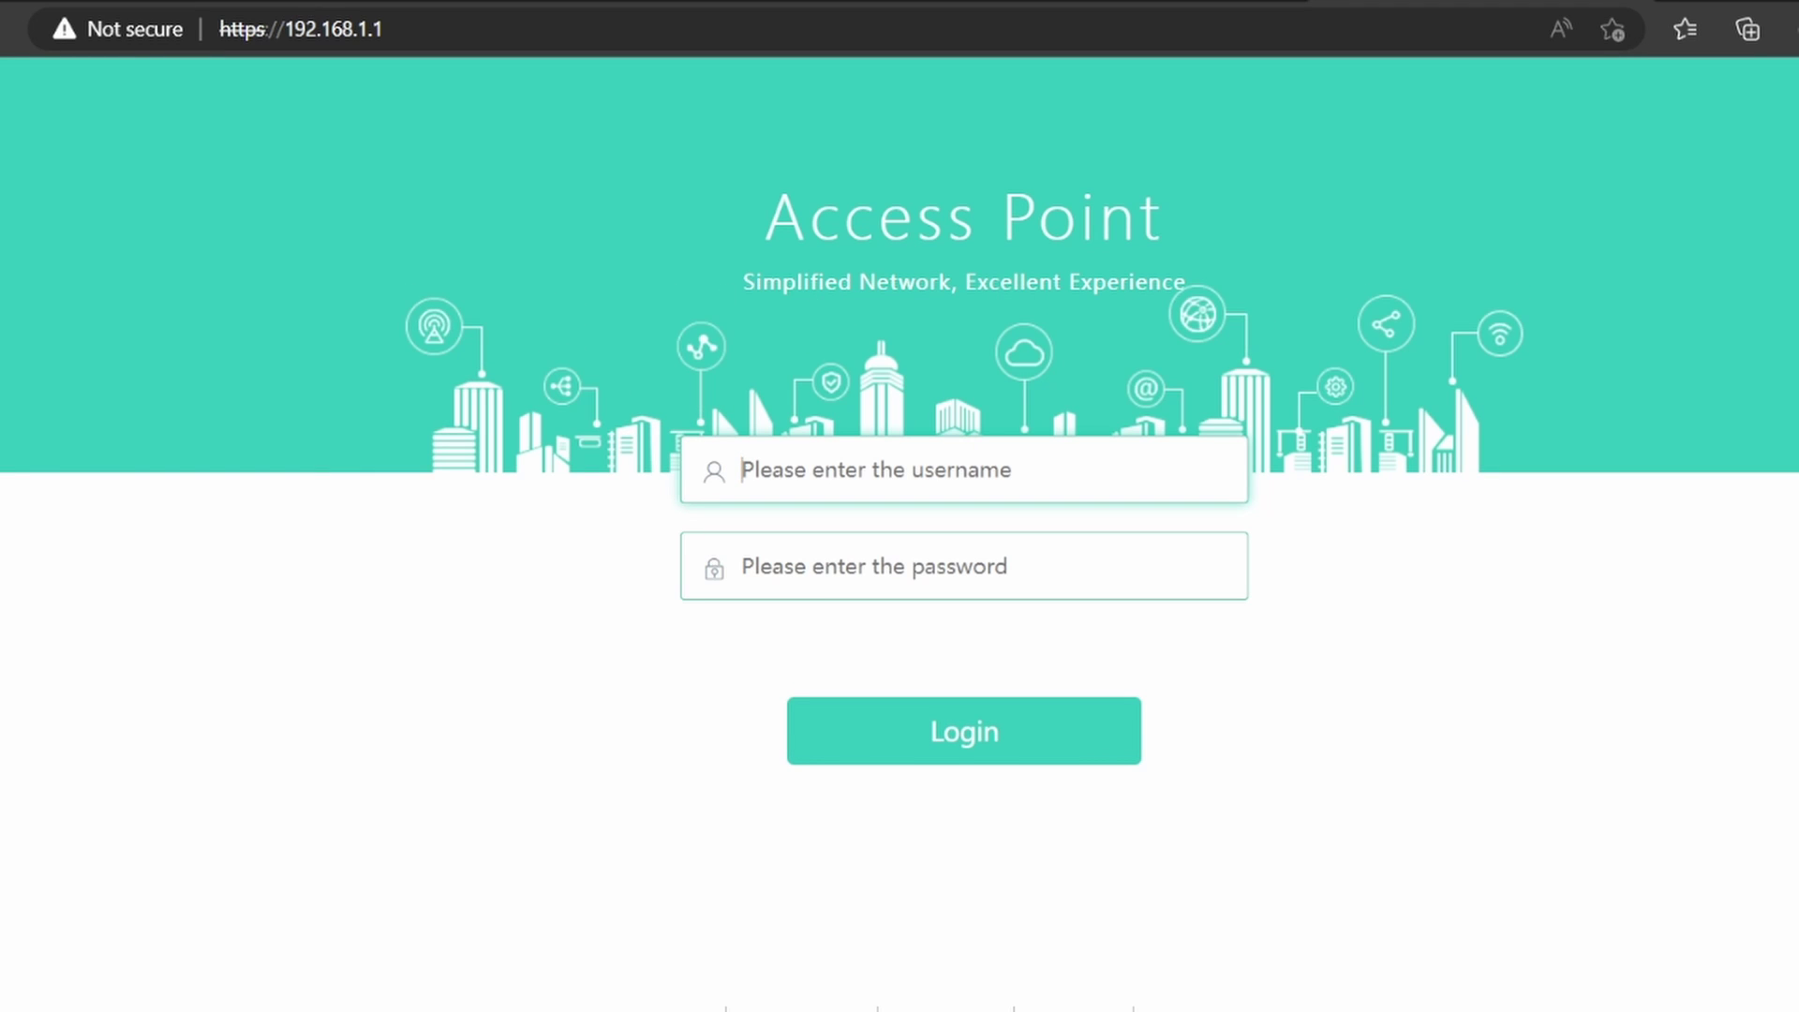
{"action": "type", "text": "a"}
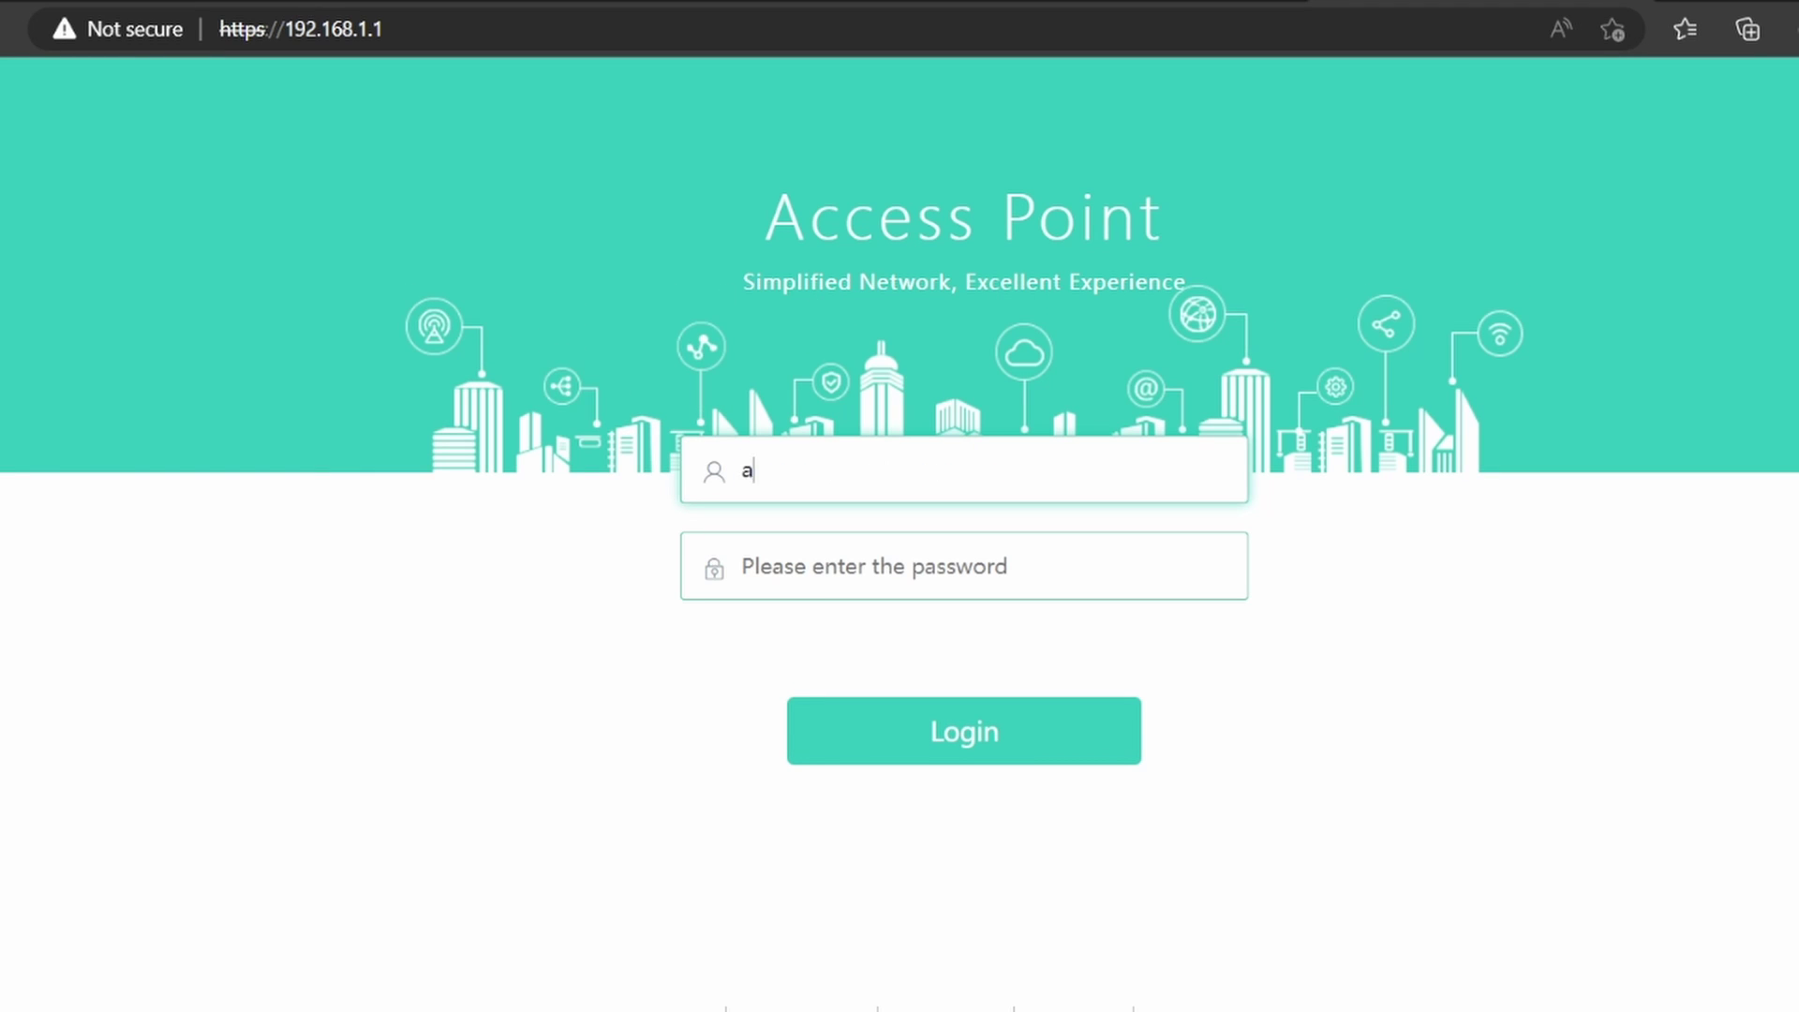
{"action": "type", "text": "dmin"}
- Log in to the restarted access point as admin
{"action": "key", "text": "Tab"}
{"action": "type", "text": "admin"}
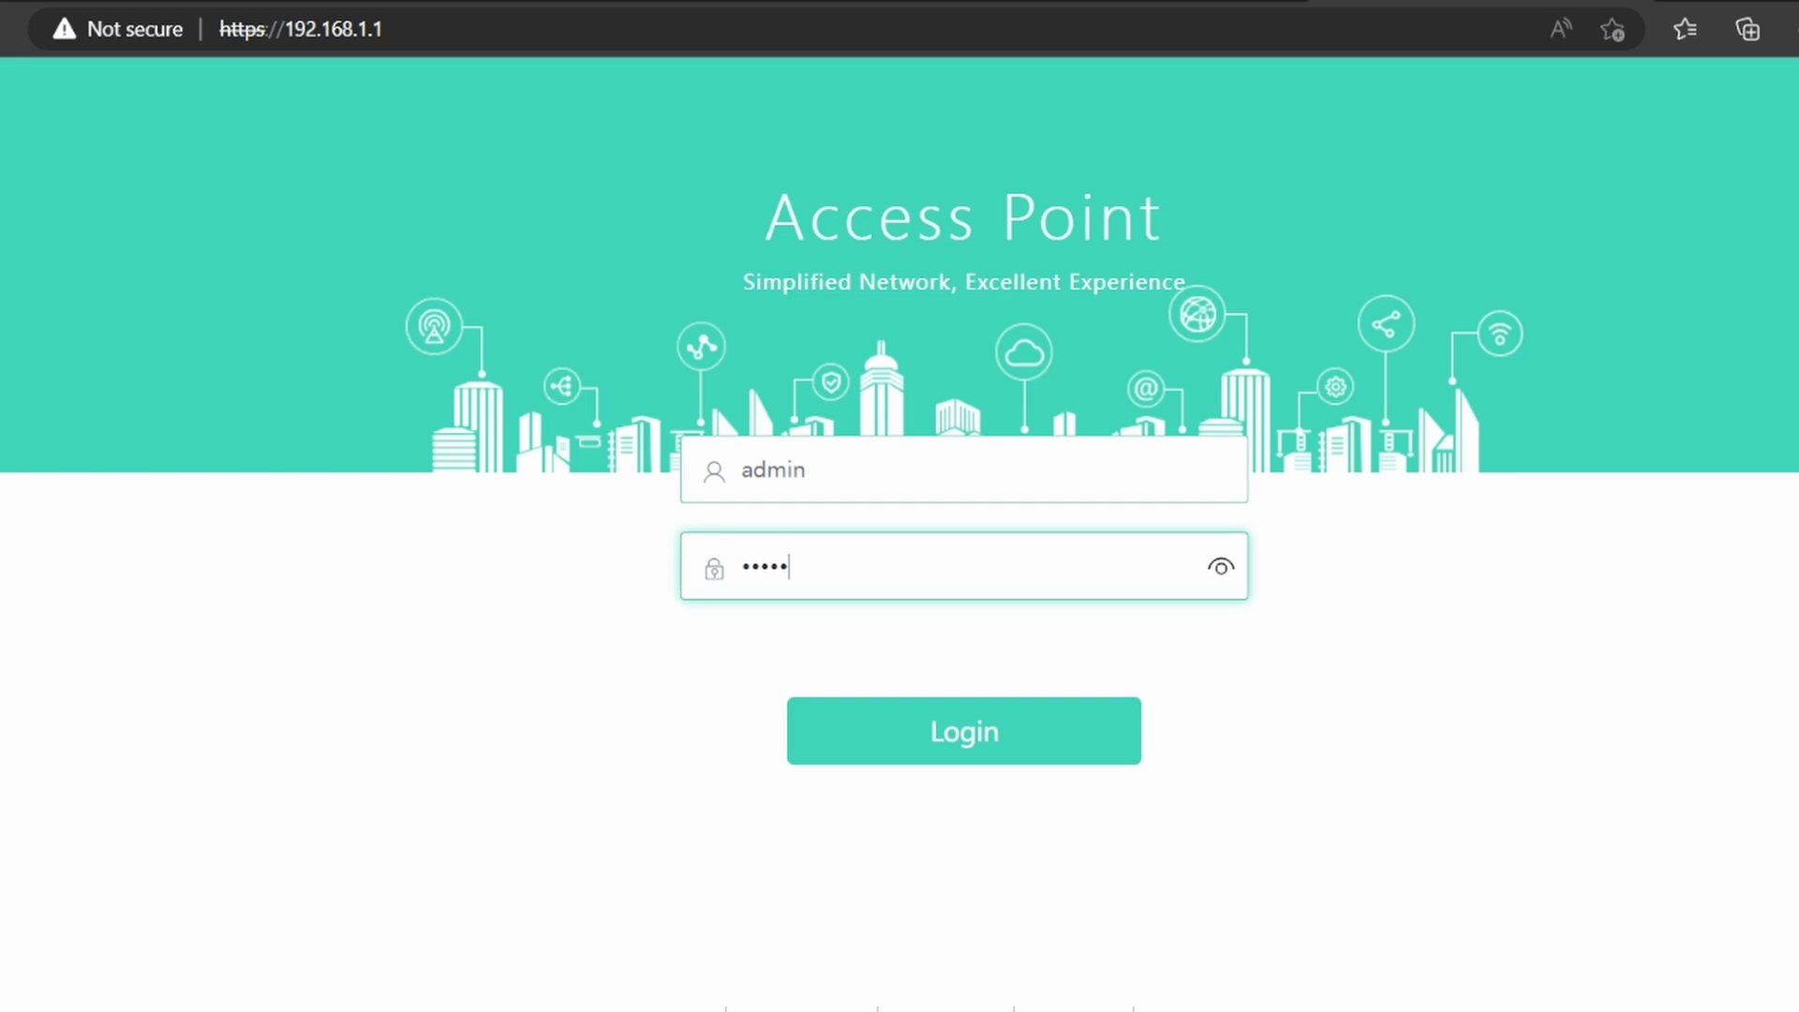
{"action": "key", "text": "Return"}
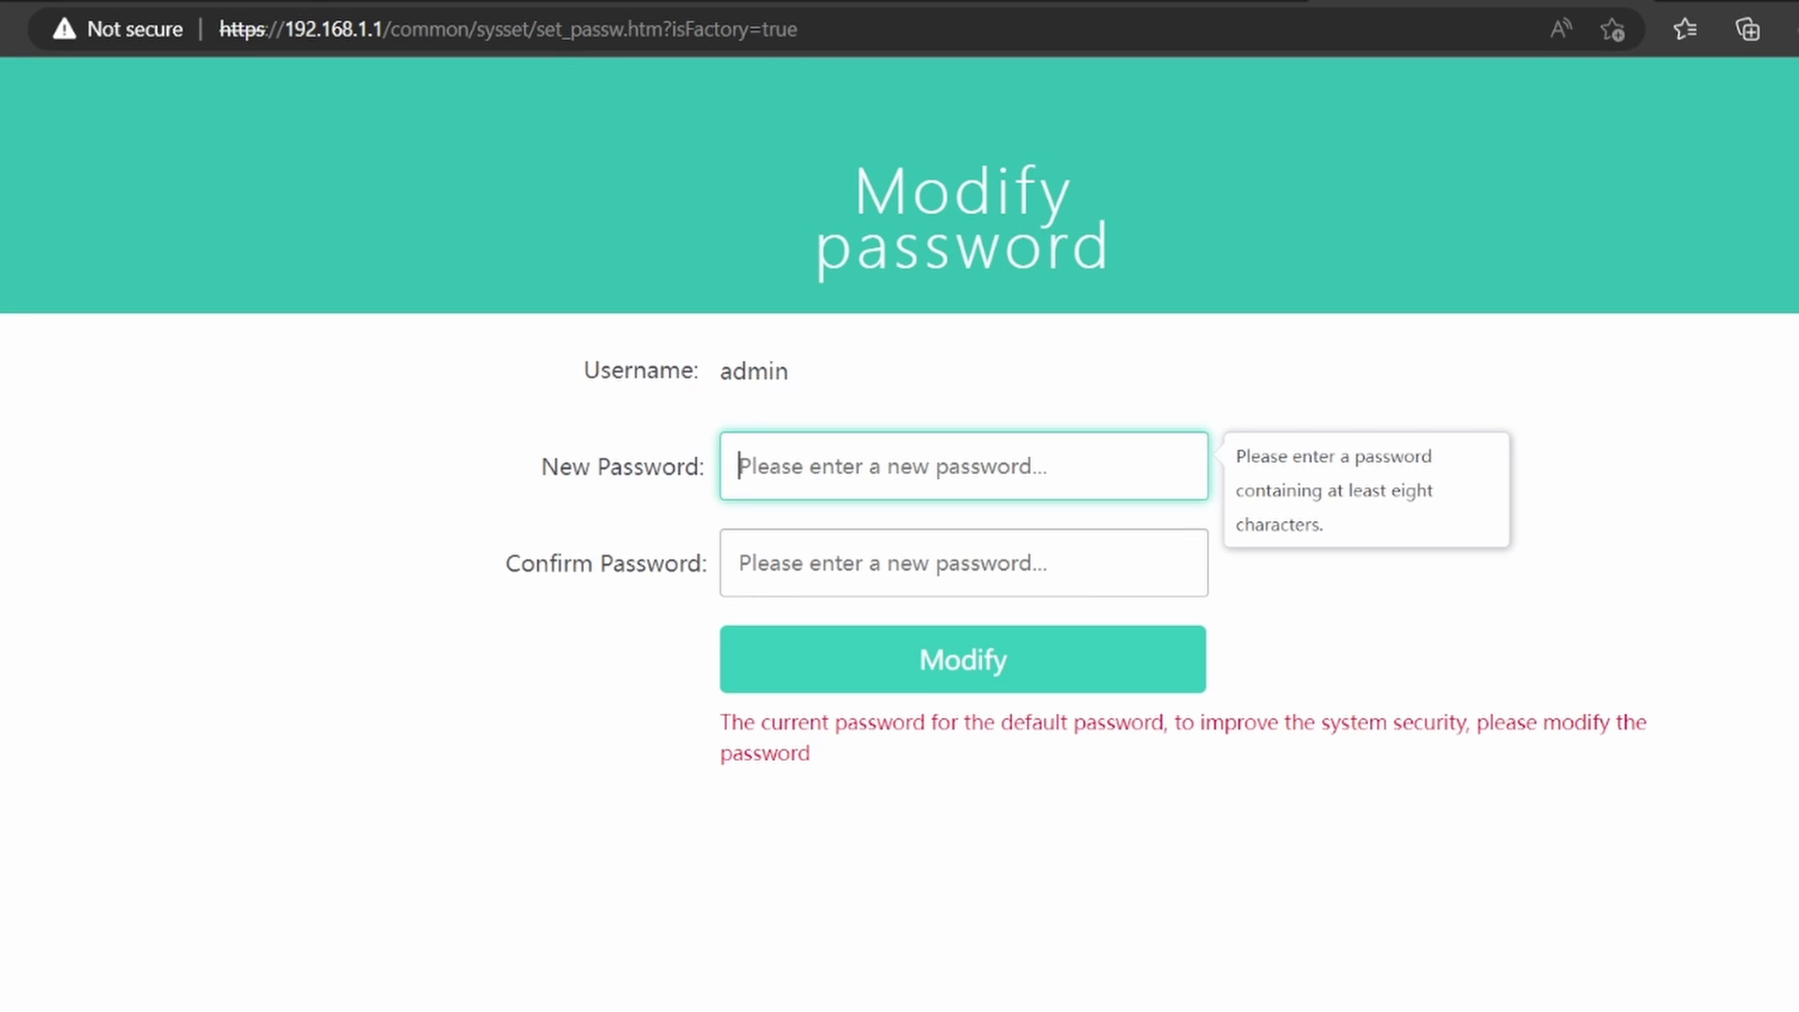
{"action": "type", "text": "********"}
- Set and confirm the new eight-character management password, then acknowledge the confirmation
{"action": "key", "text": "Tab"}
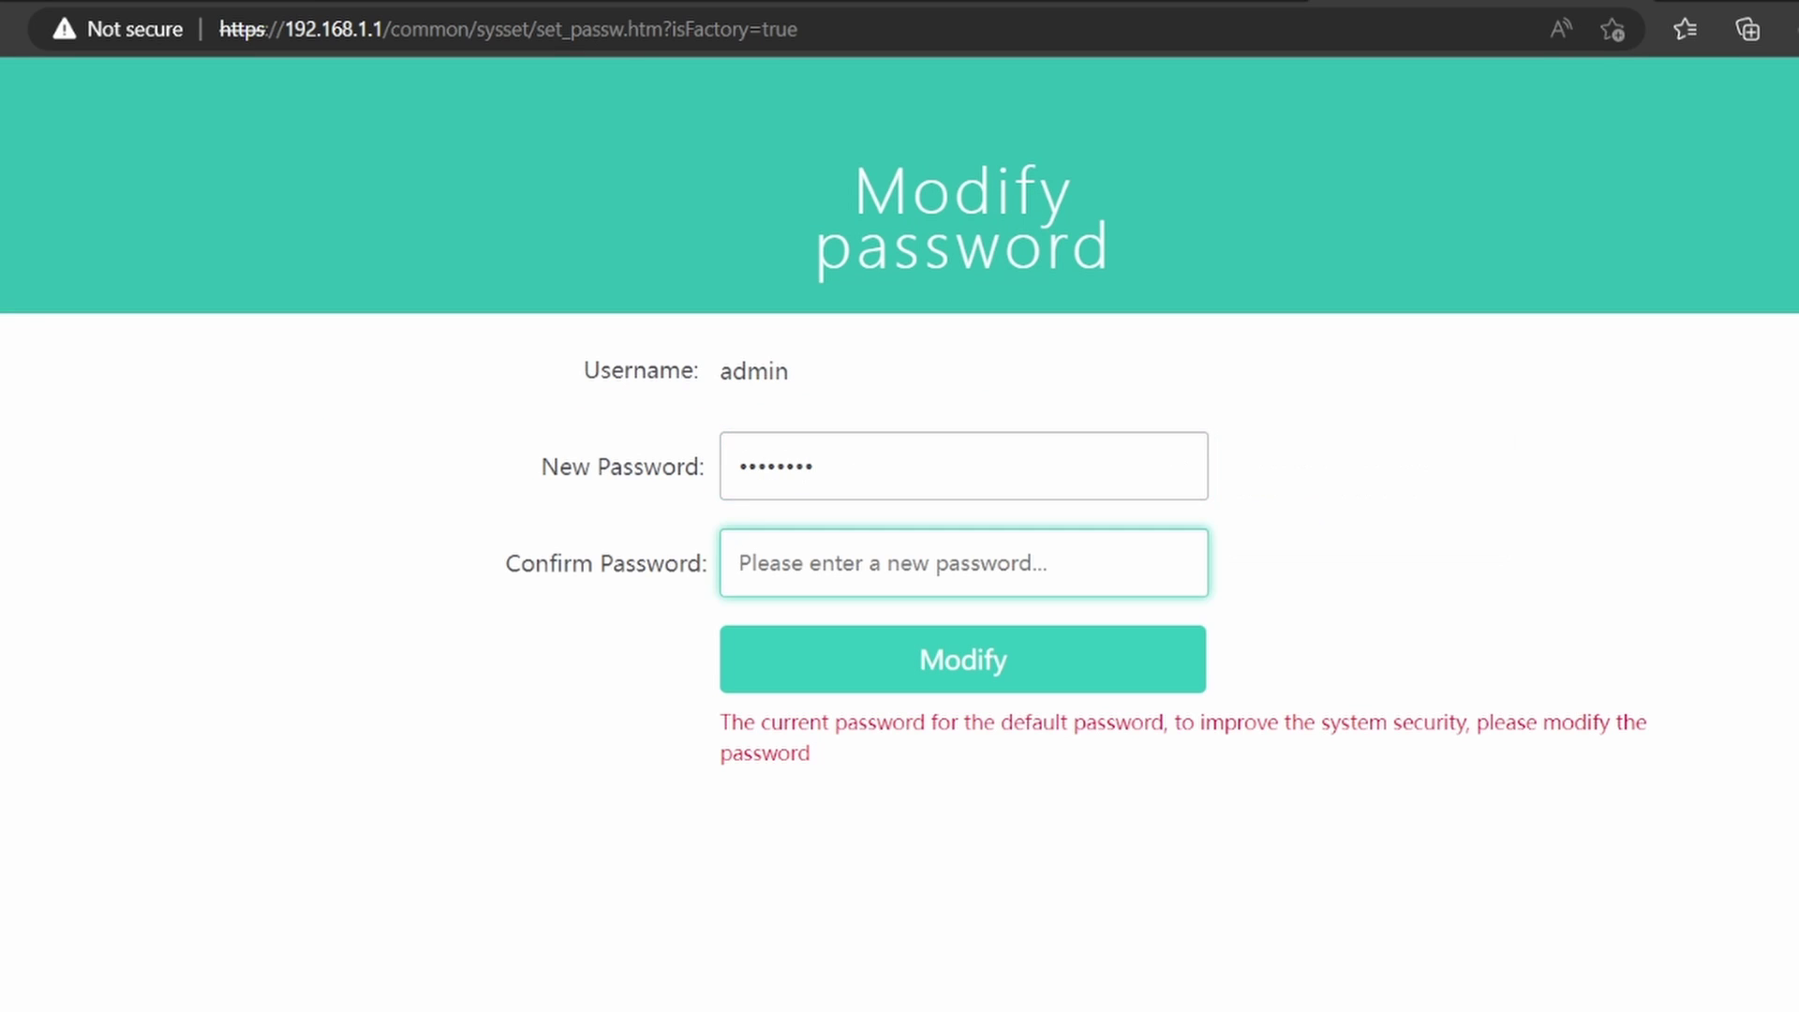
{"action": "type", "text": "********"}
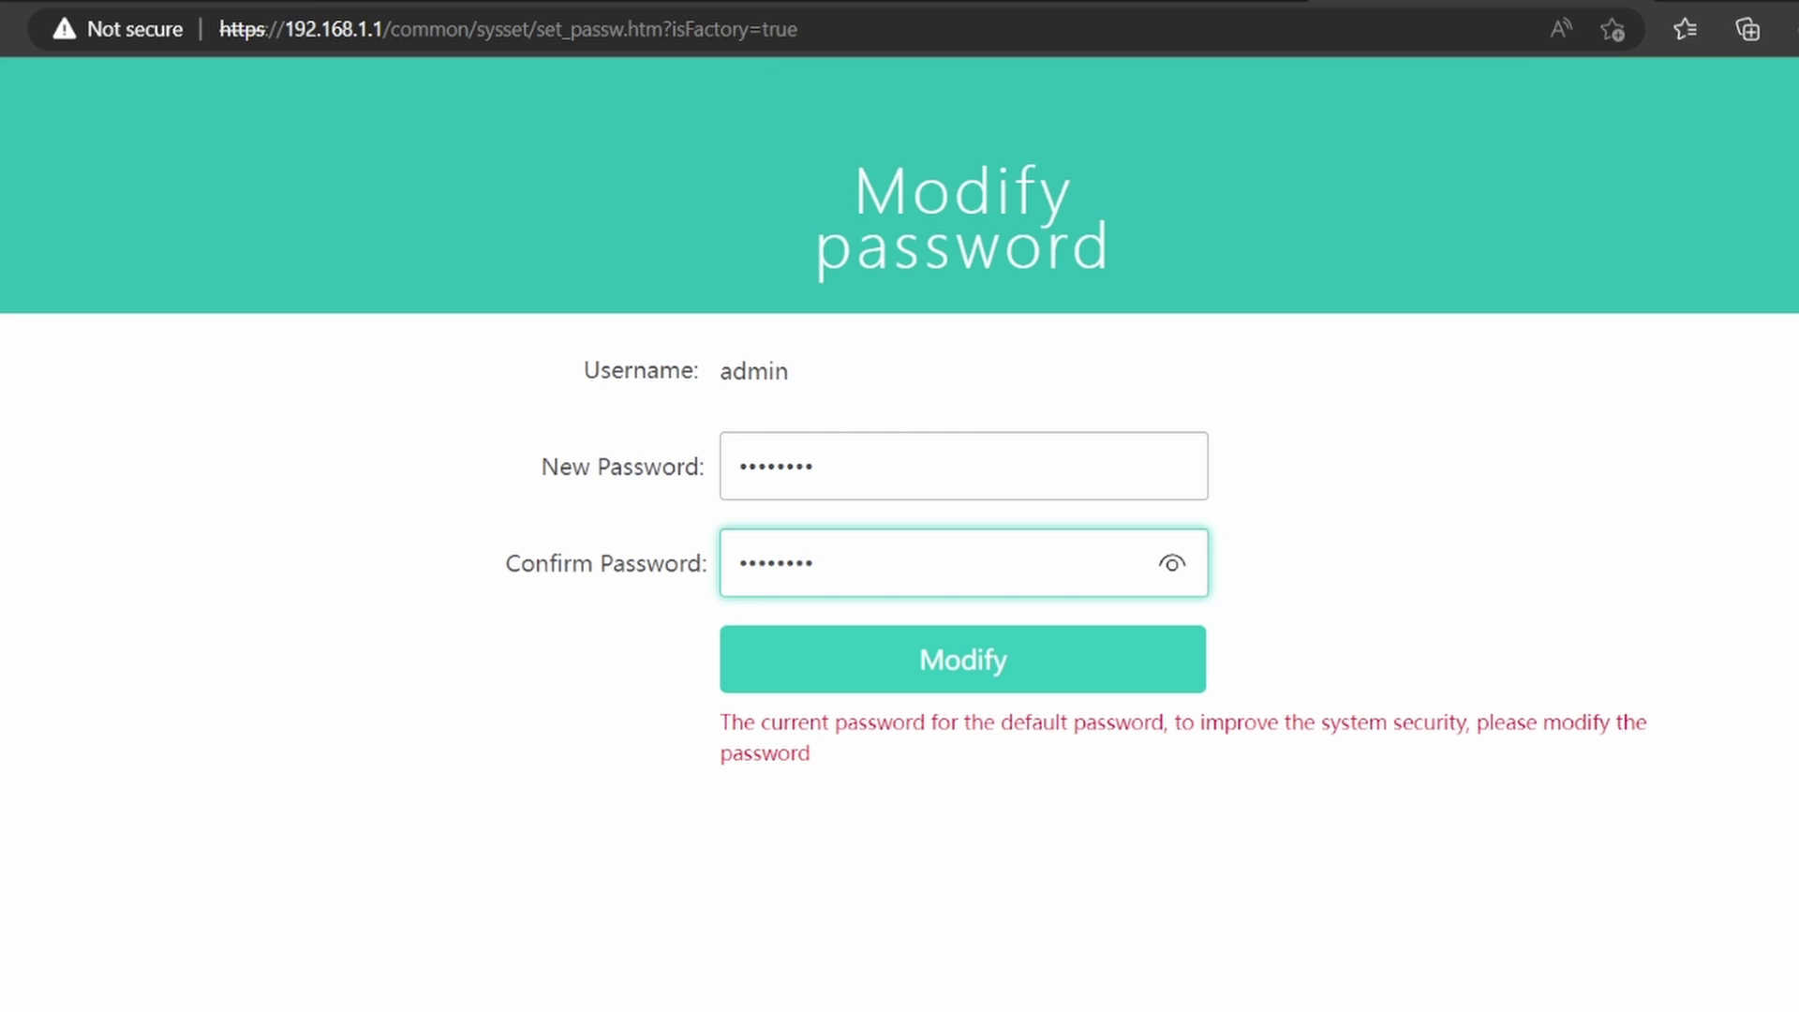
{"action": "left_click", "coordinate": [963, 659]}
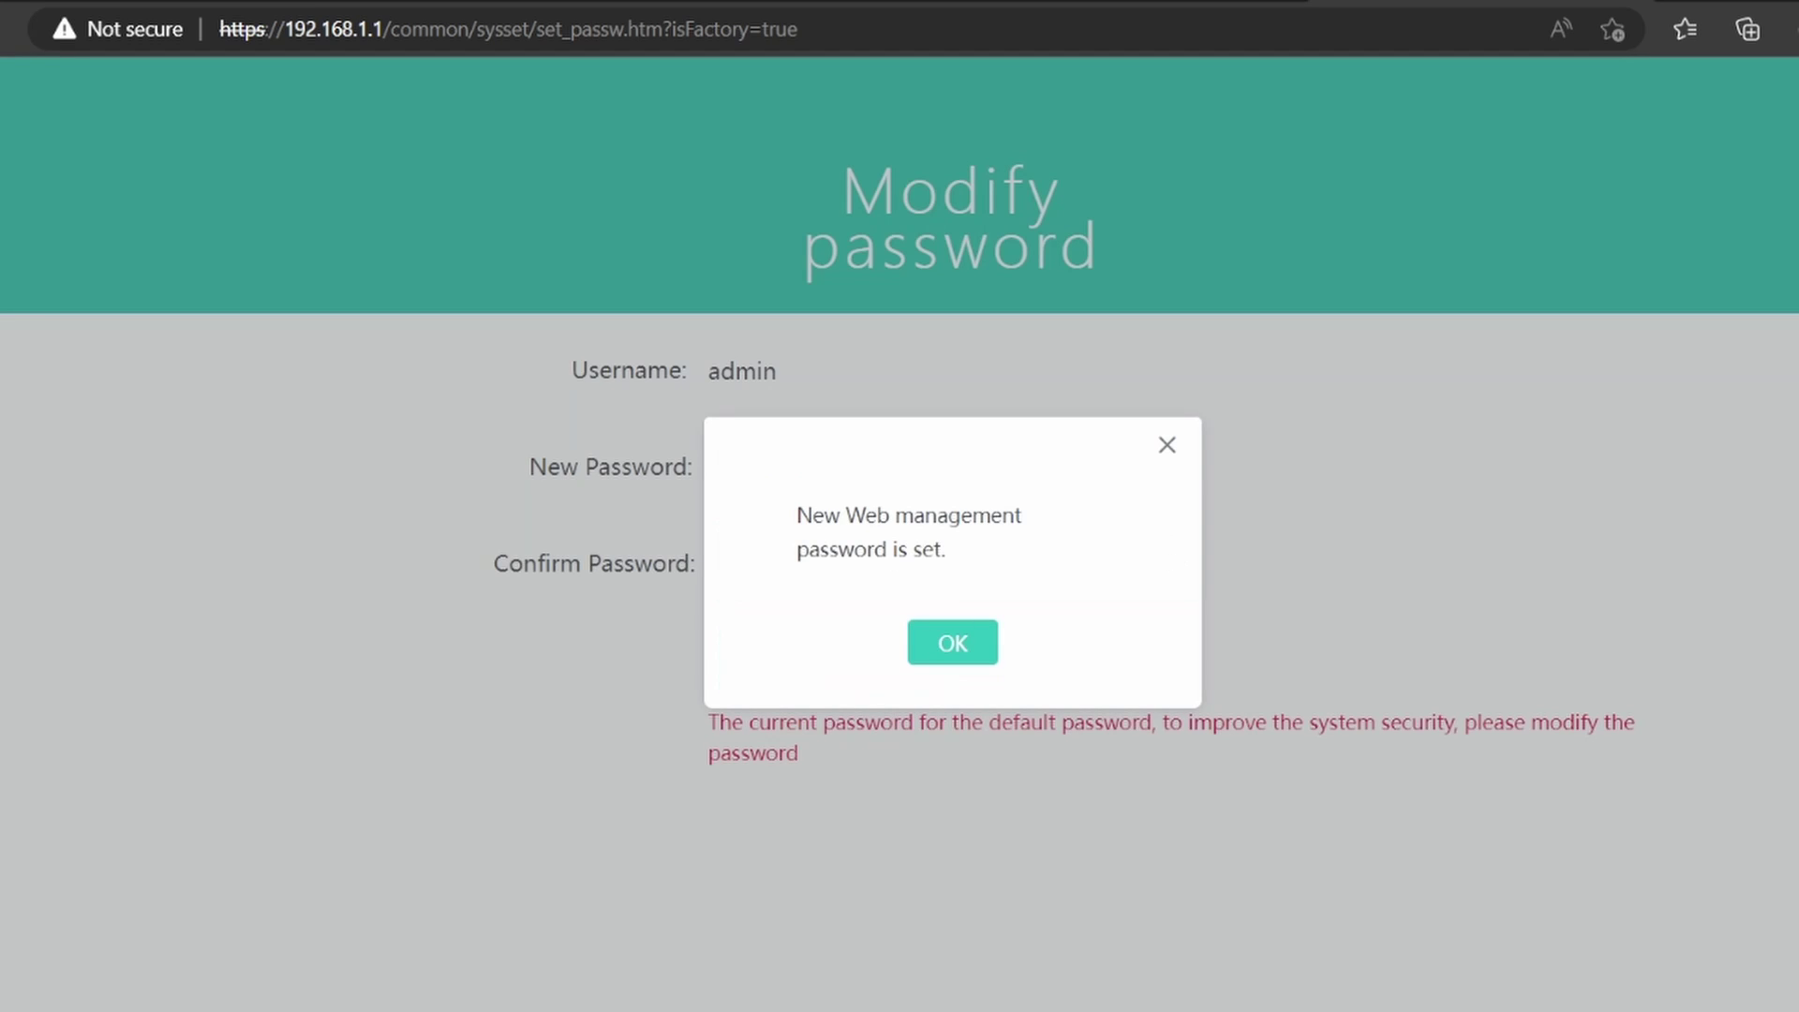
{"action": "left_click", "coordinate": [953, 643]}
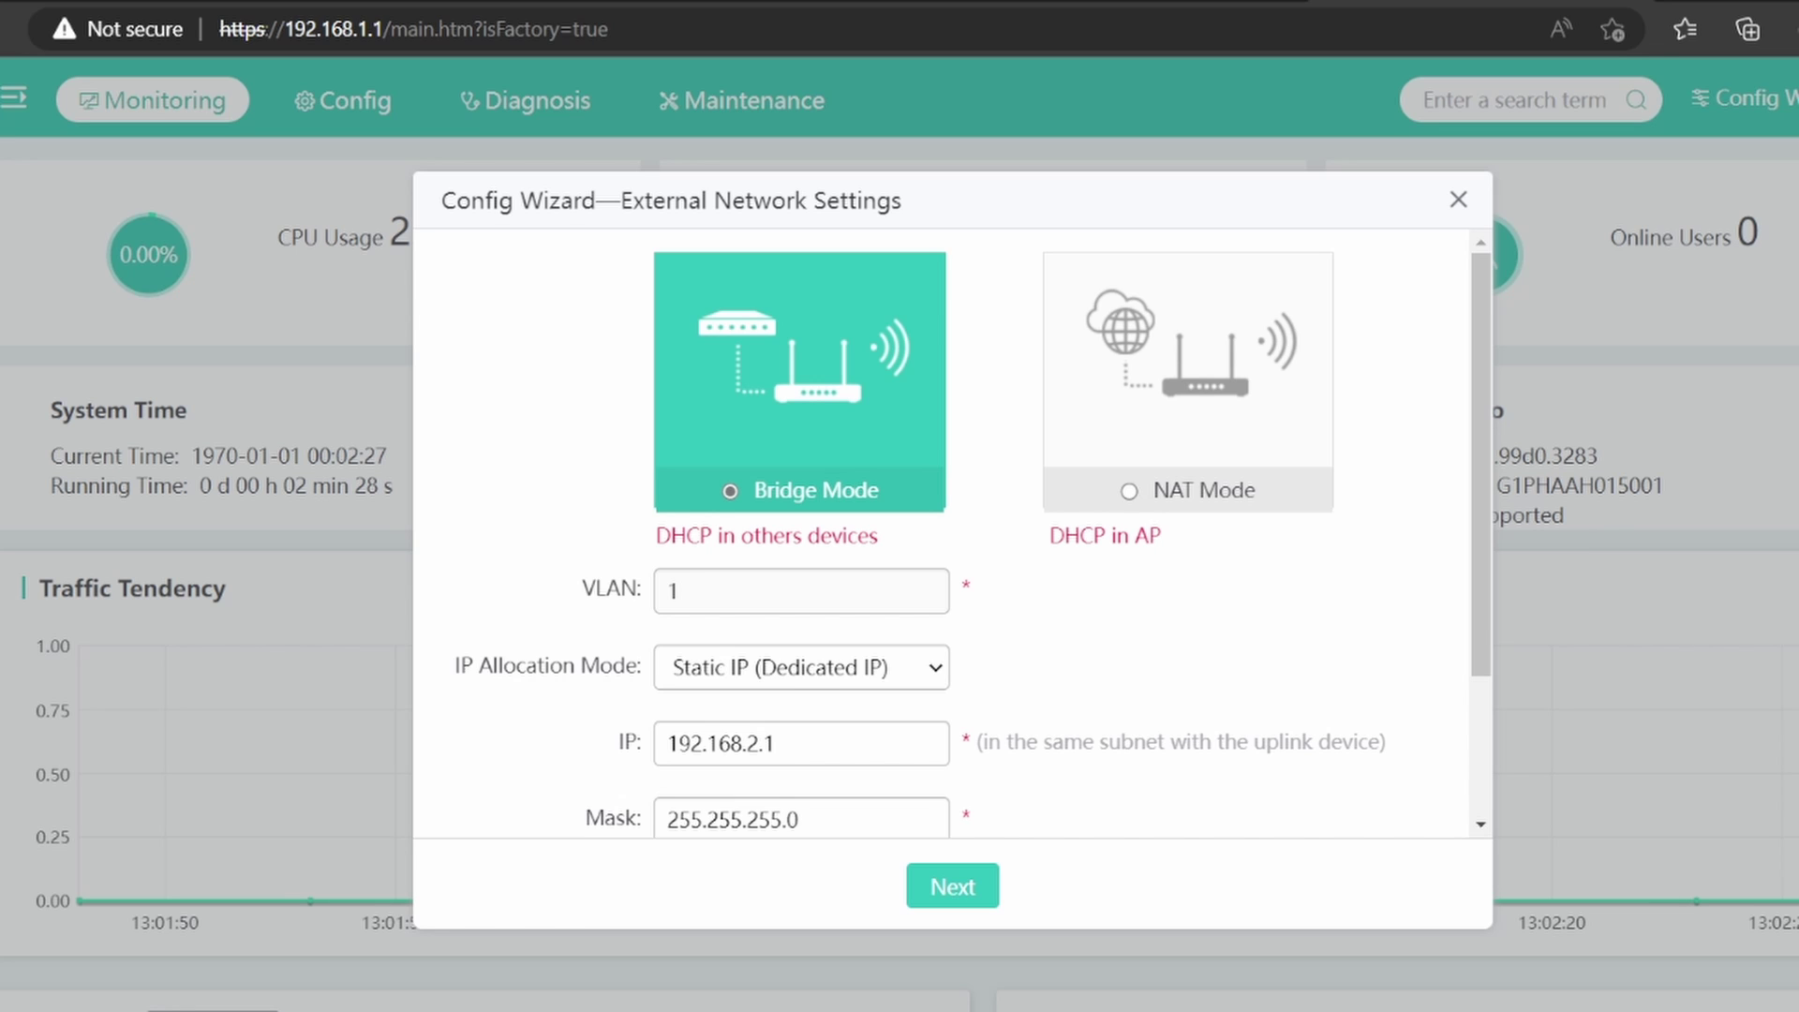
{"action": "scroll", "coordinate": [951, 534], "scroll_direction": "down", "scroll_amount": 2}
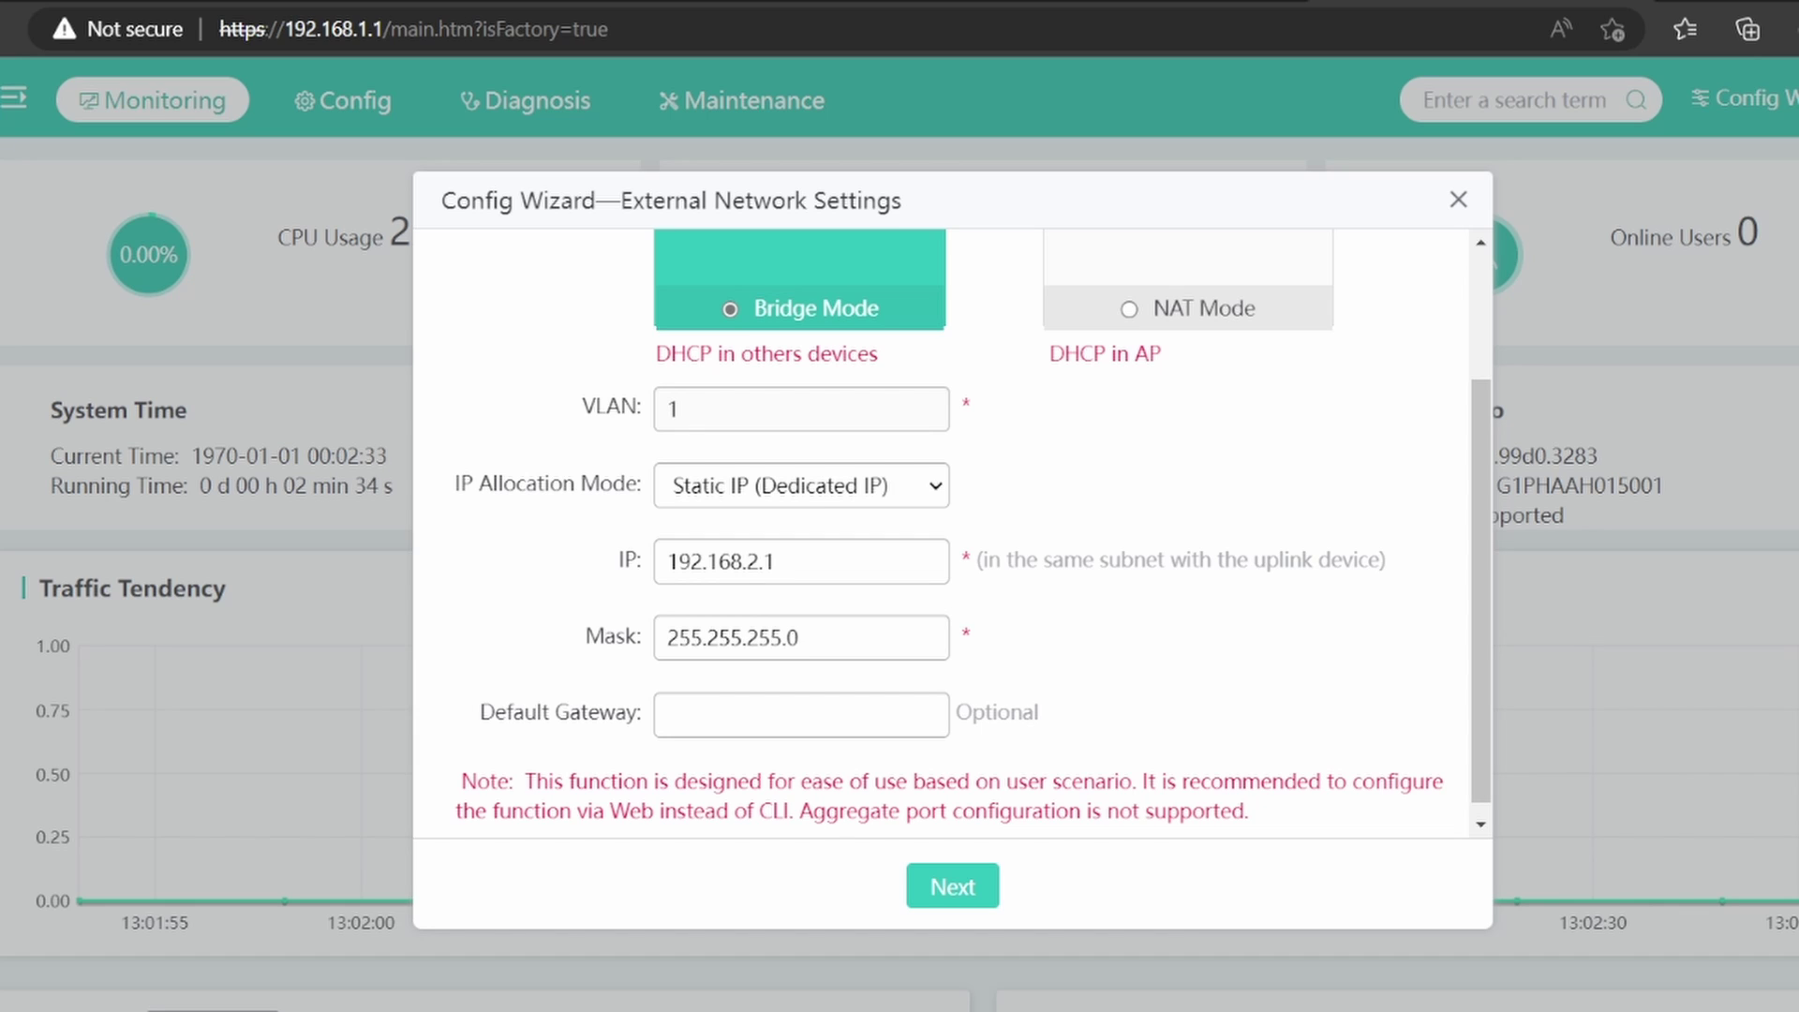
- Keep Bridge Mode with static IP 192.168.2.1 / 255.255.255.0 in External Network Settings
{"action": "key", "text": "Tab"}
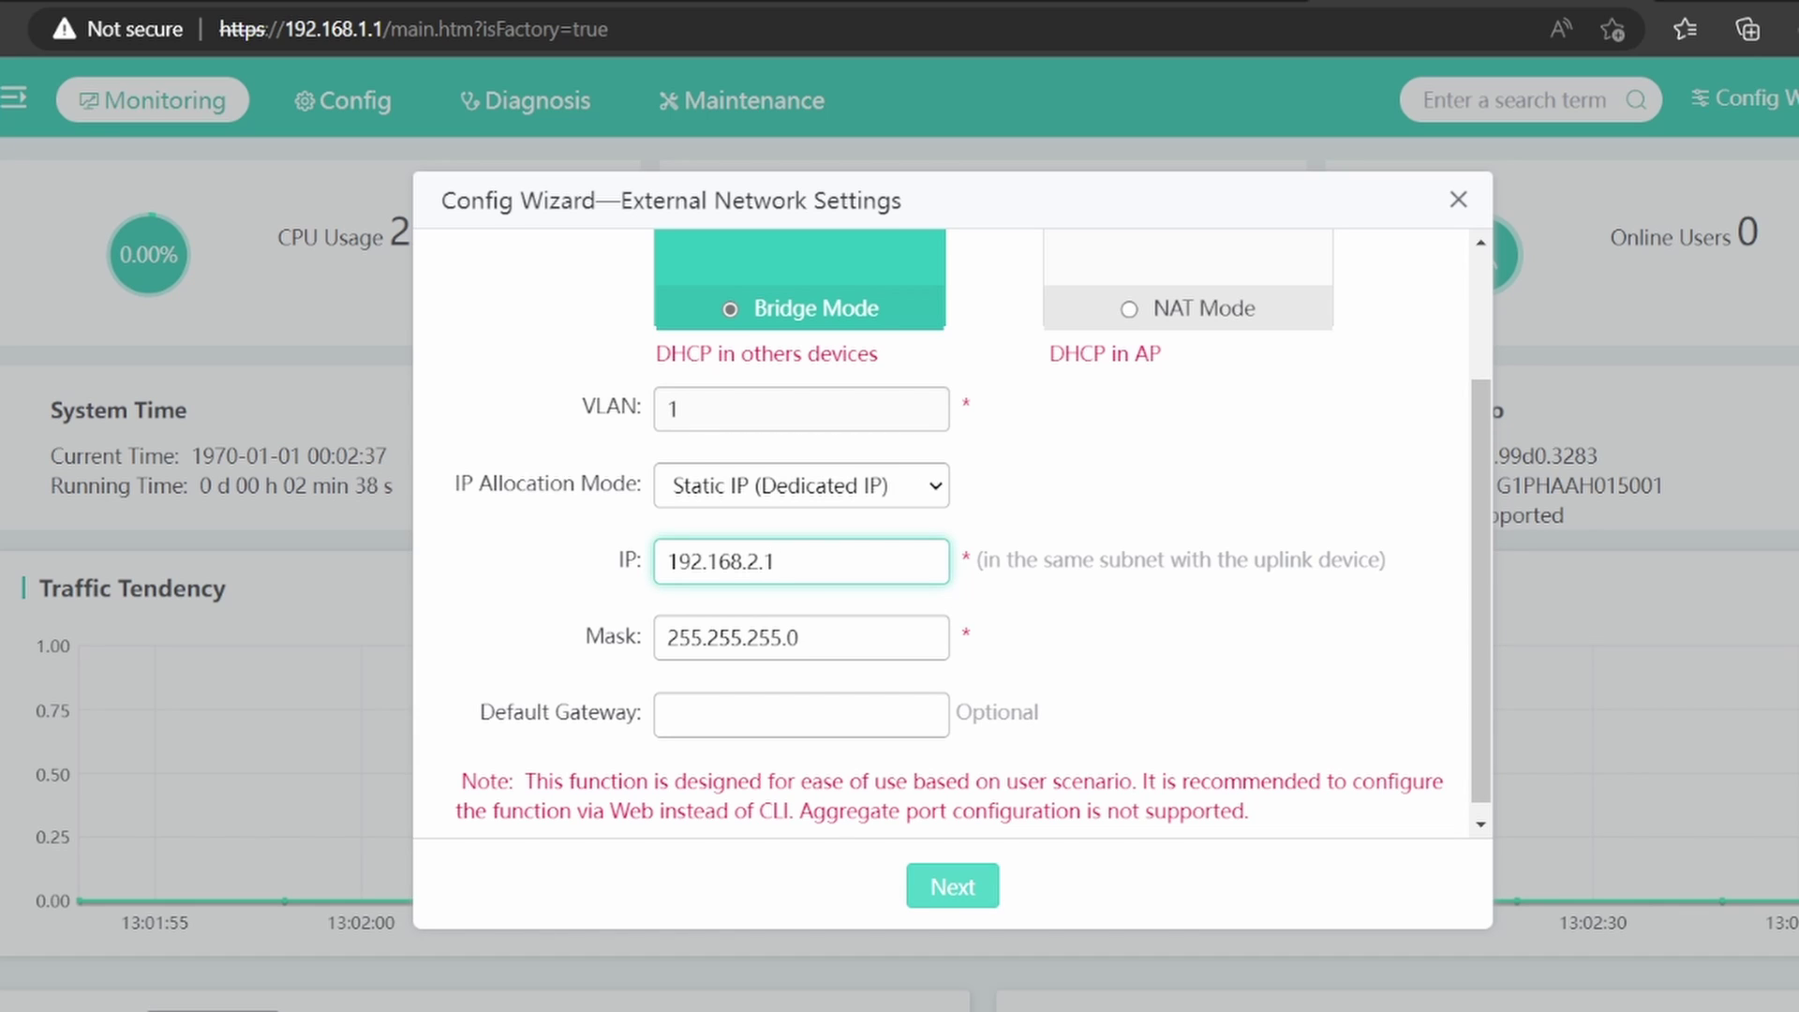
{"action": "key", "text": "Return"}
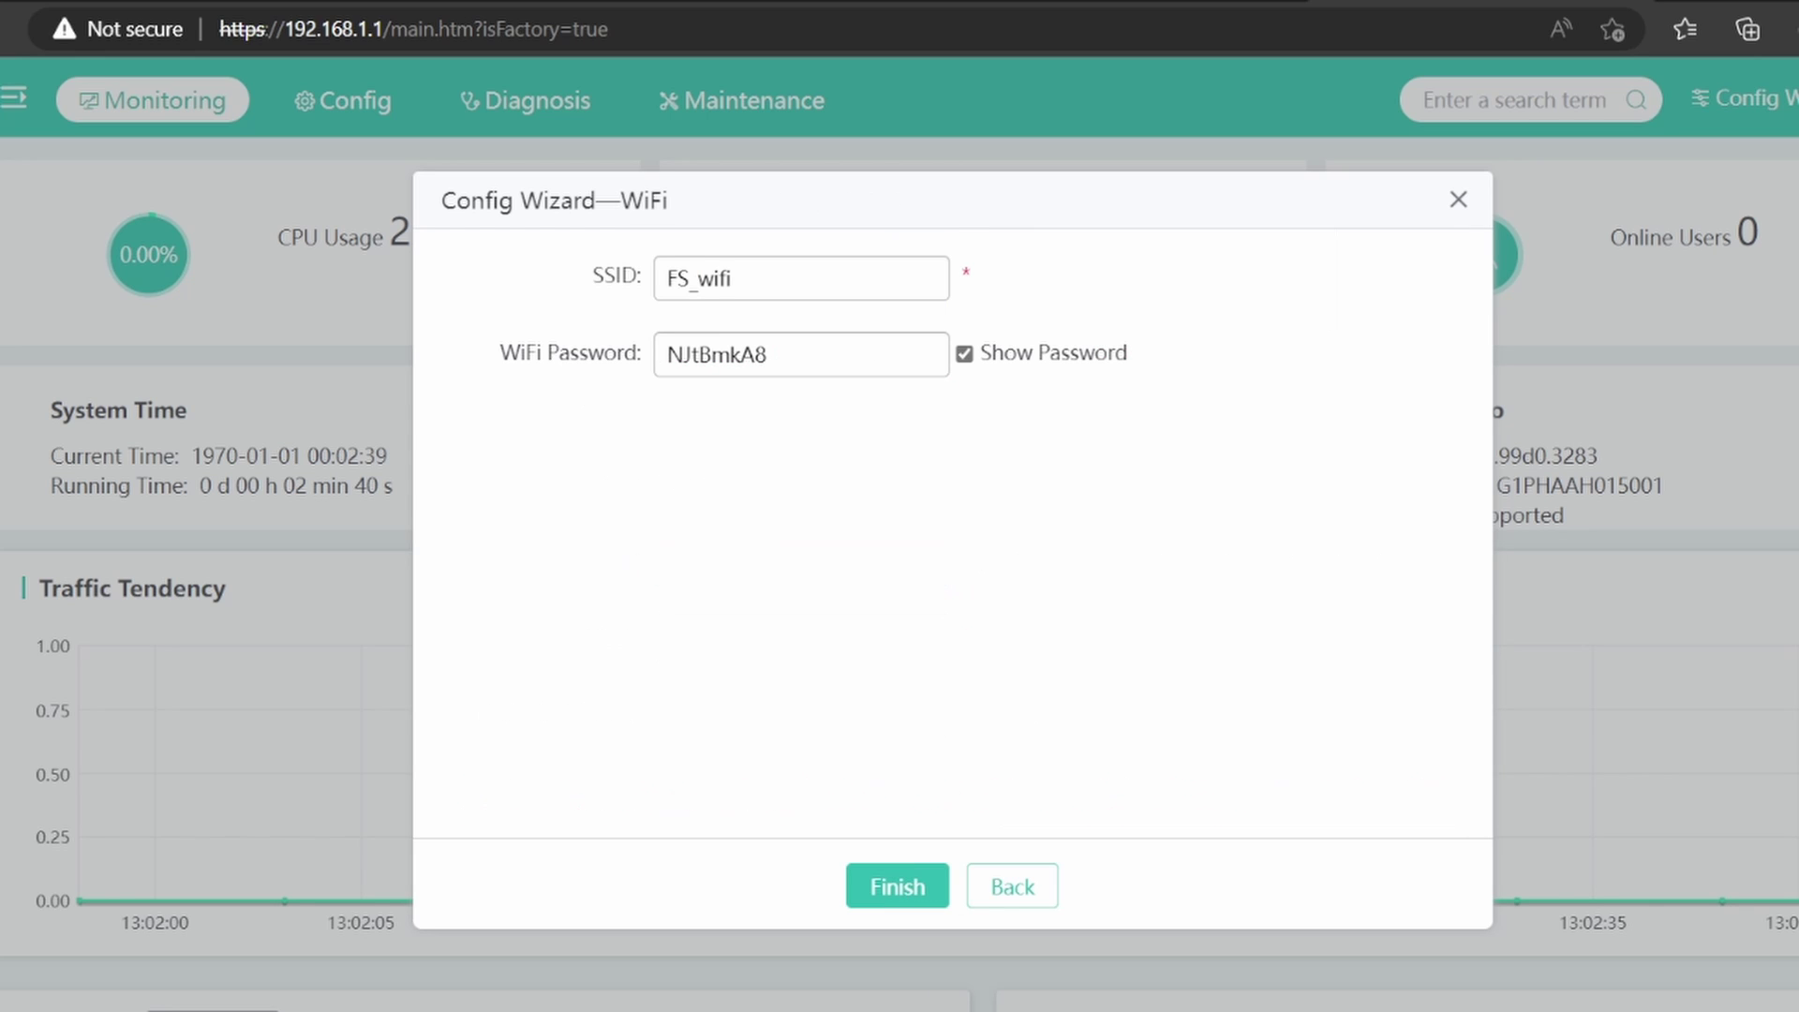
{"action": "left_click", "coordinate": [710, 278]}
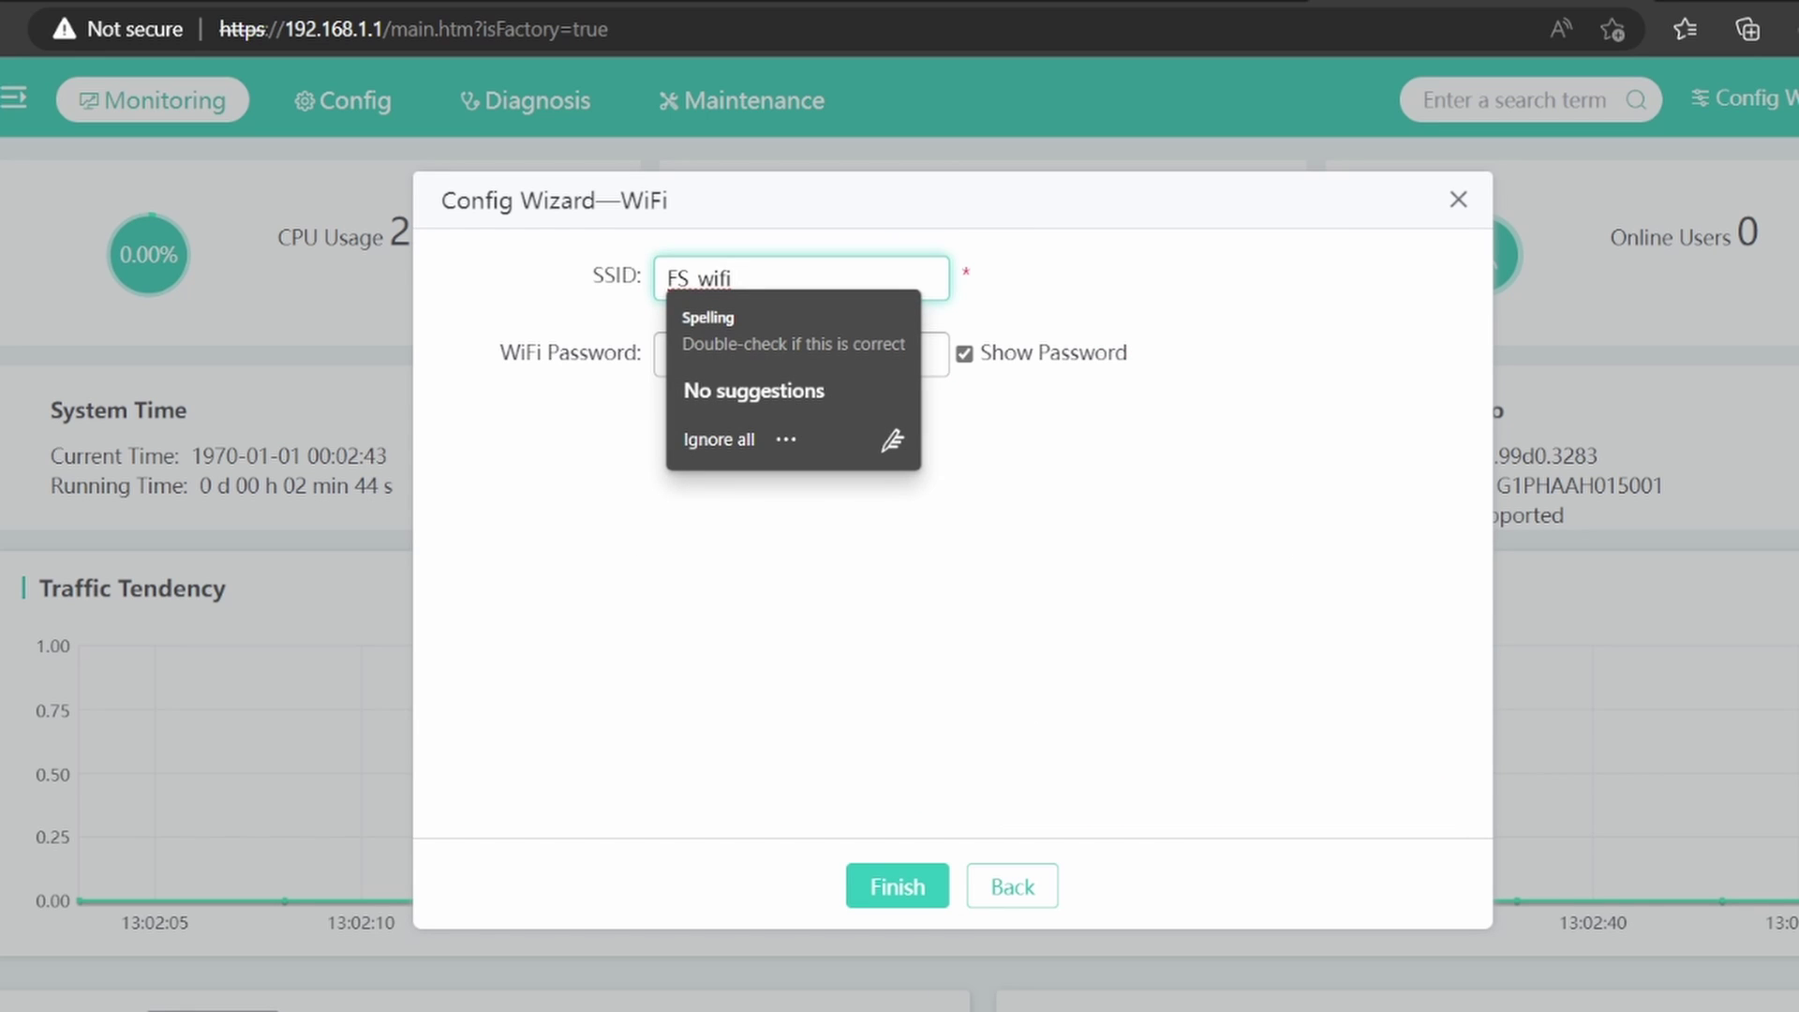
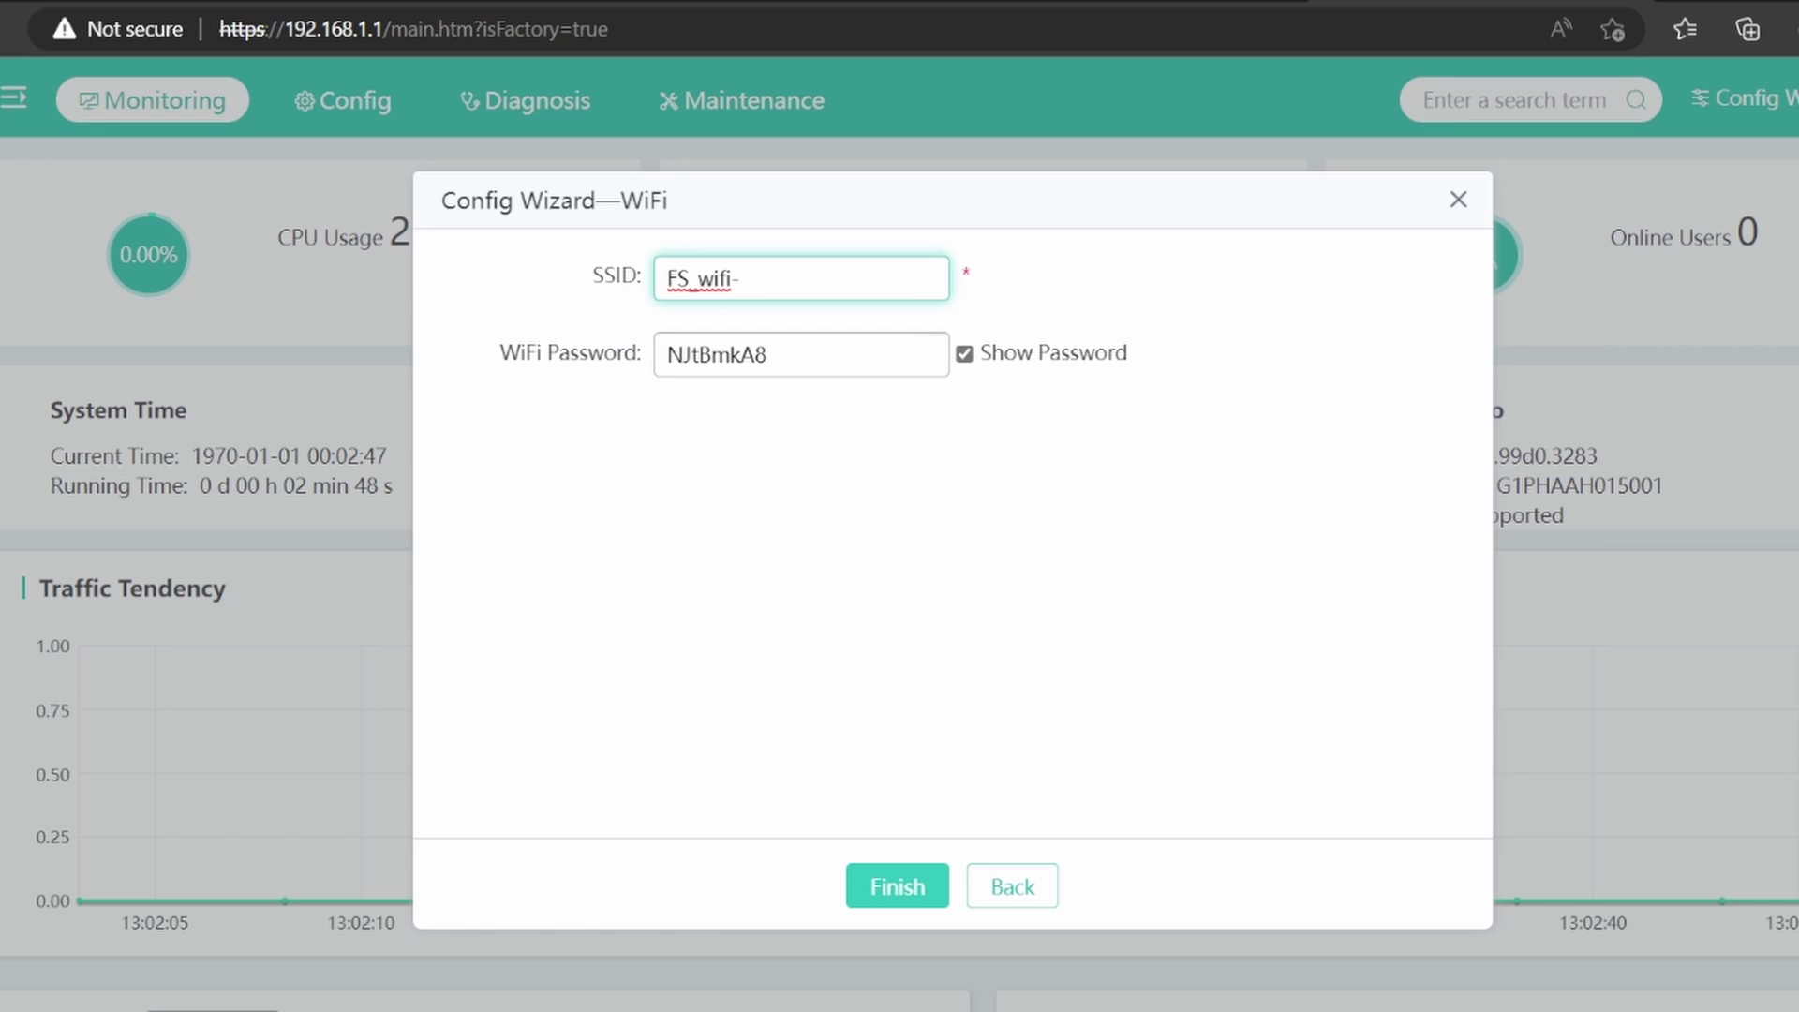
{"action": "key", "text": "BackSpace"}
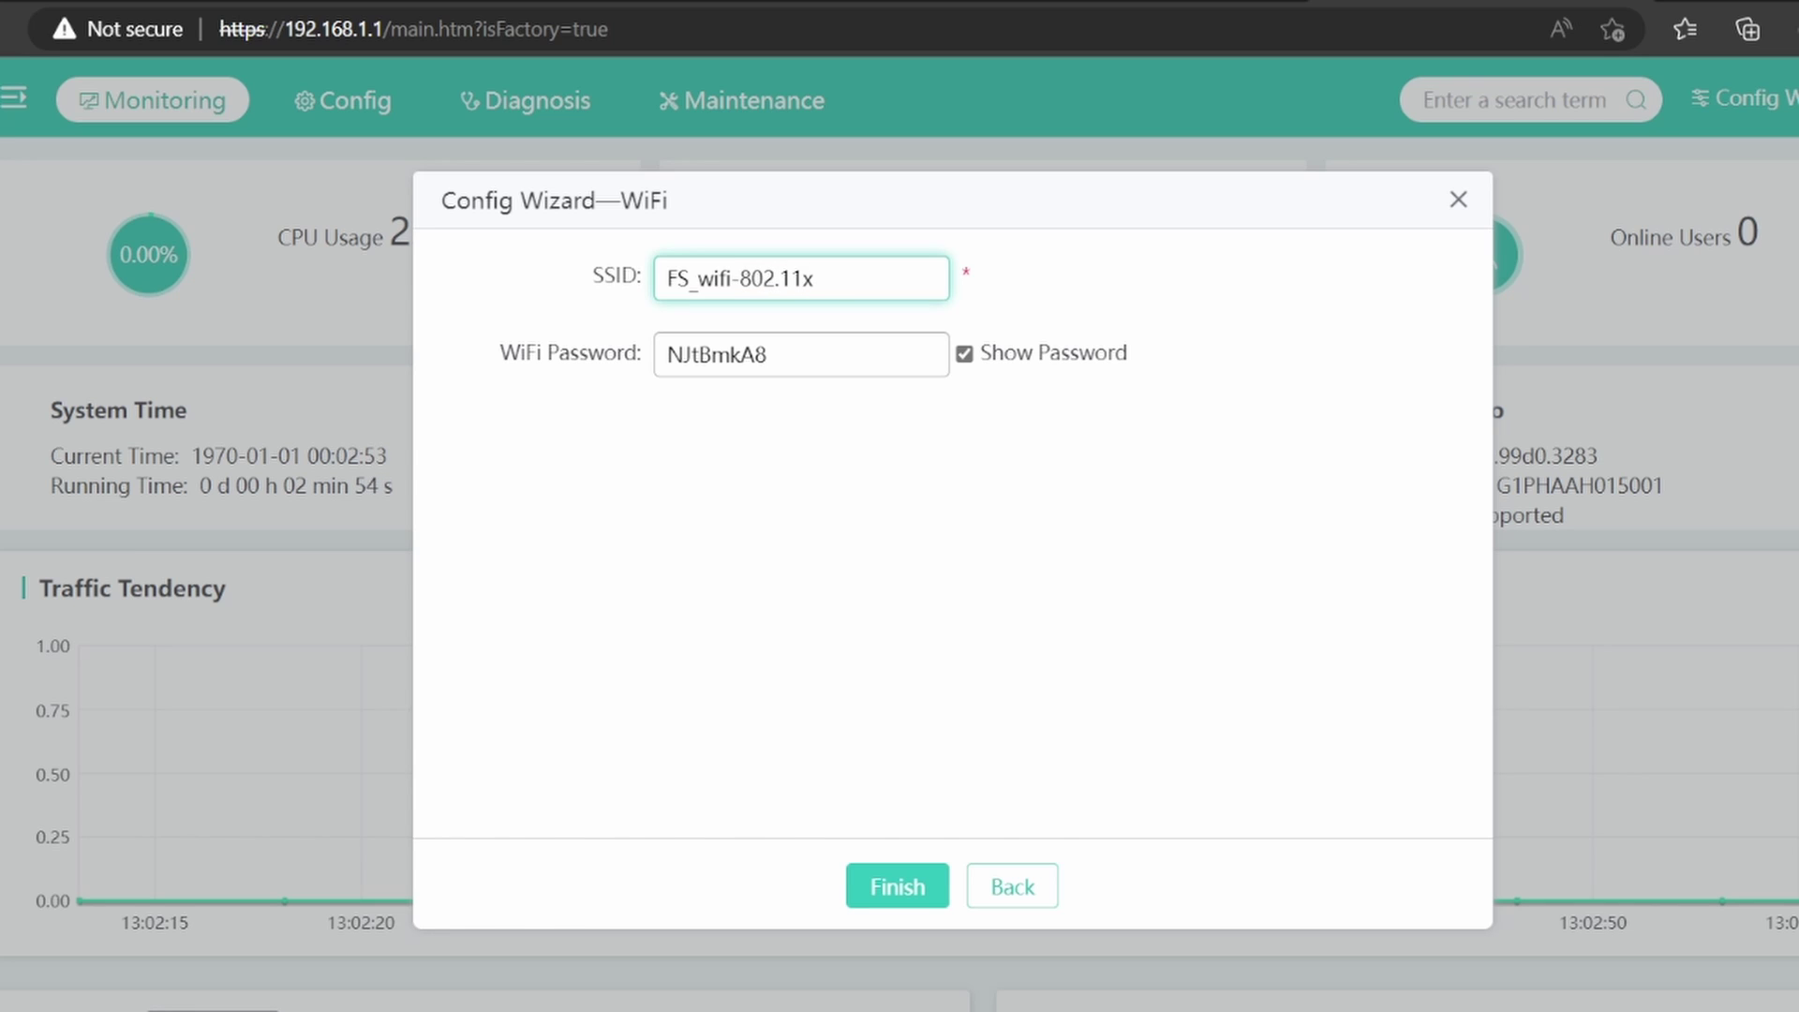
{"action": "key", "text": "Tab"}
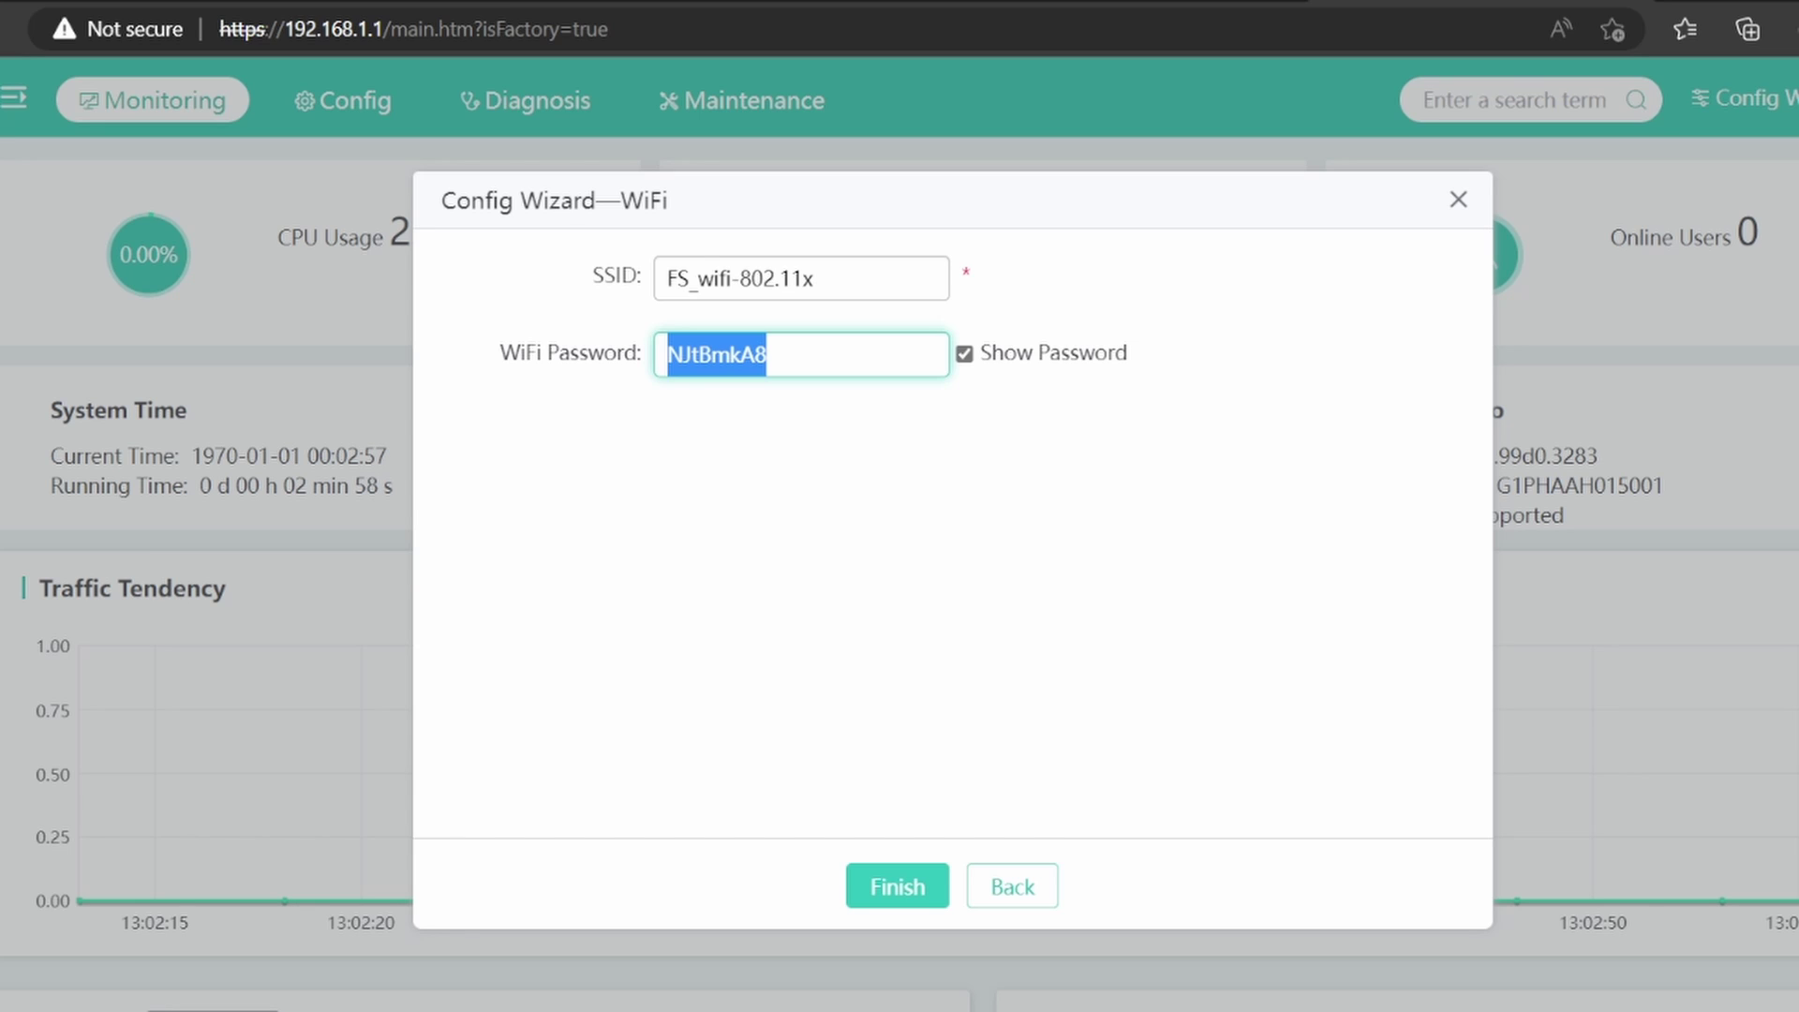
{"action": "key", "text": "Down"}
{"action": "key", "text": "Return"}
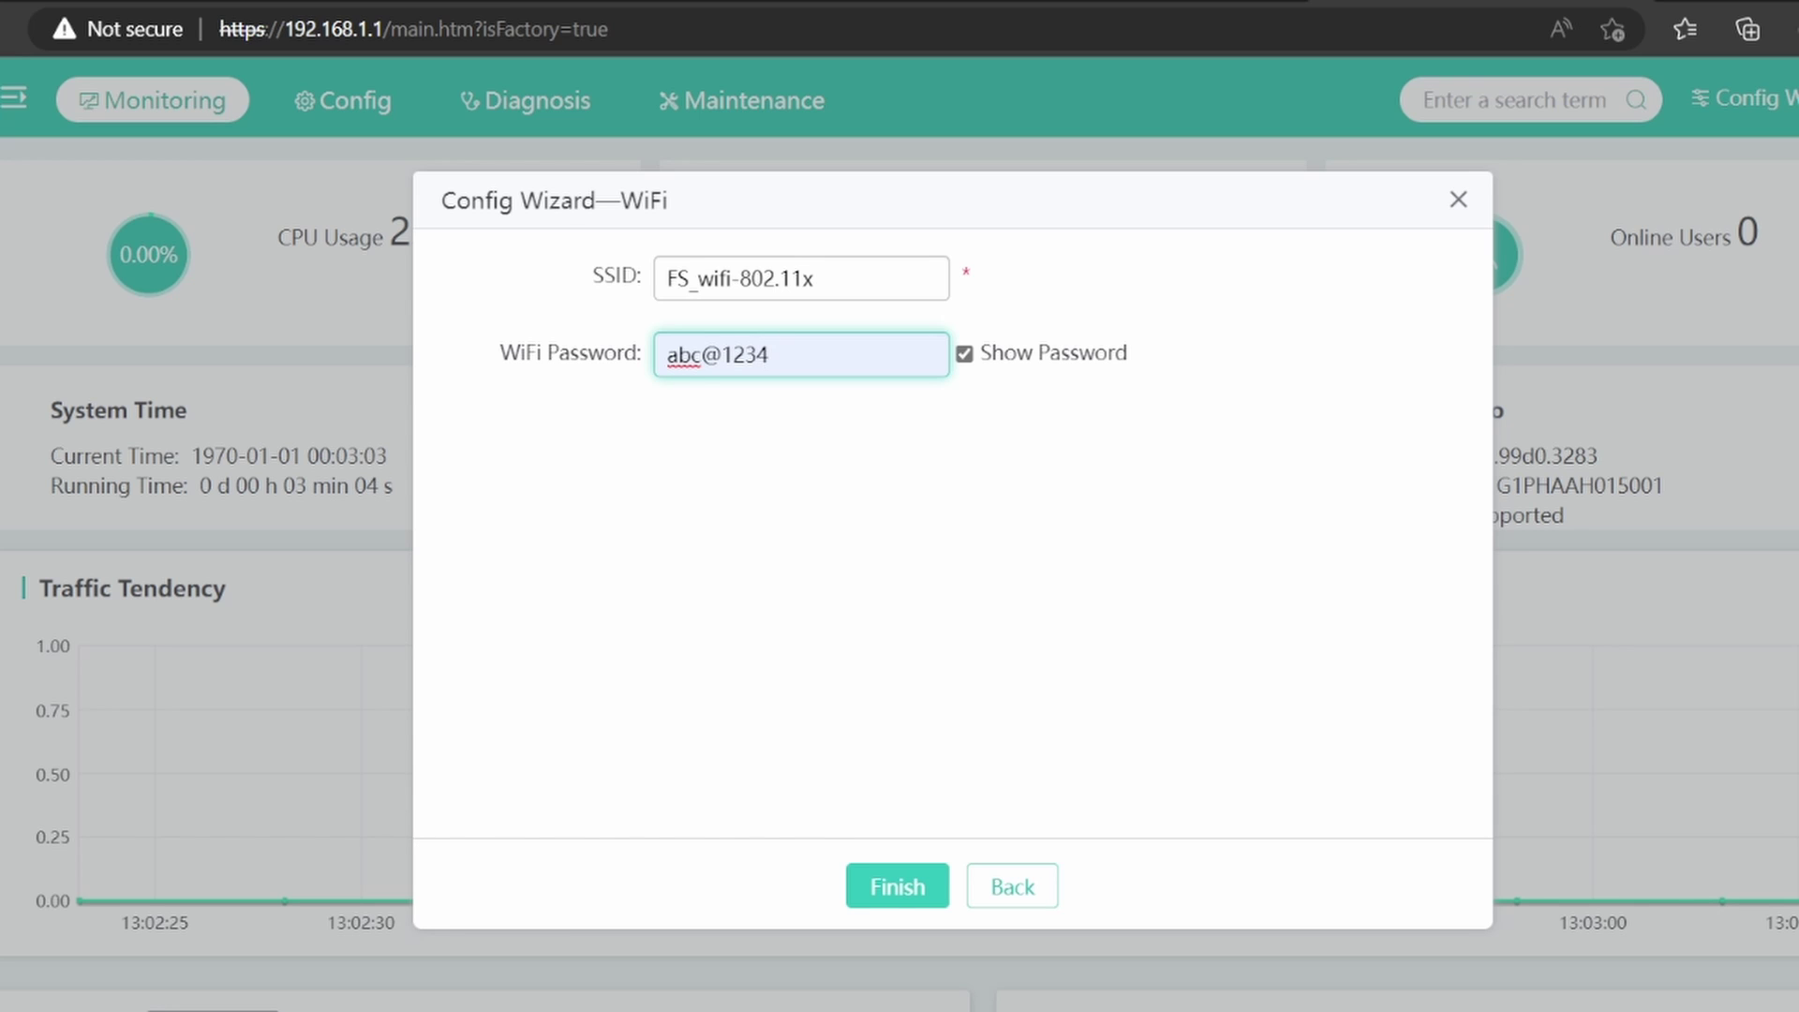
{"action": "left_click", "coordinate": [896, 885]}
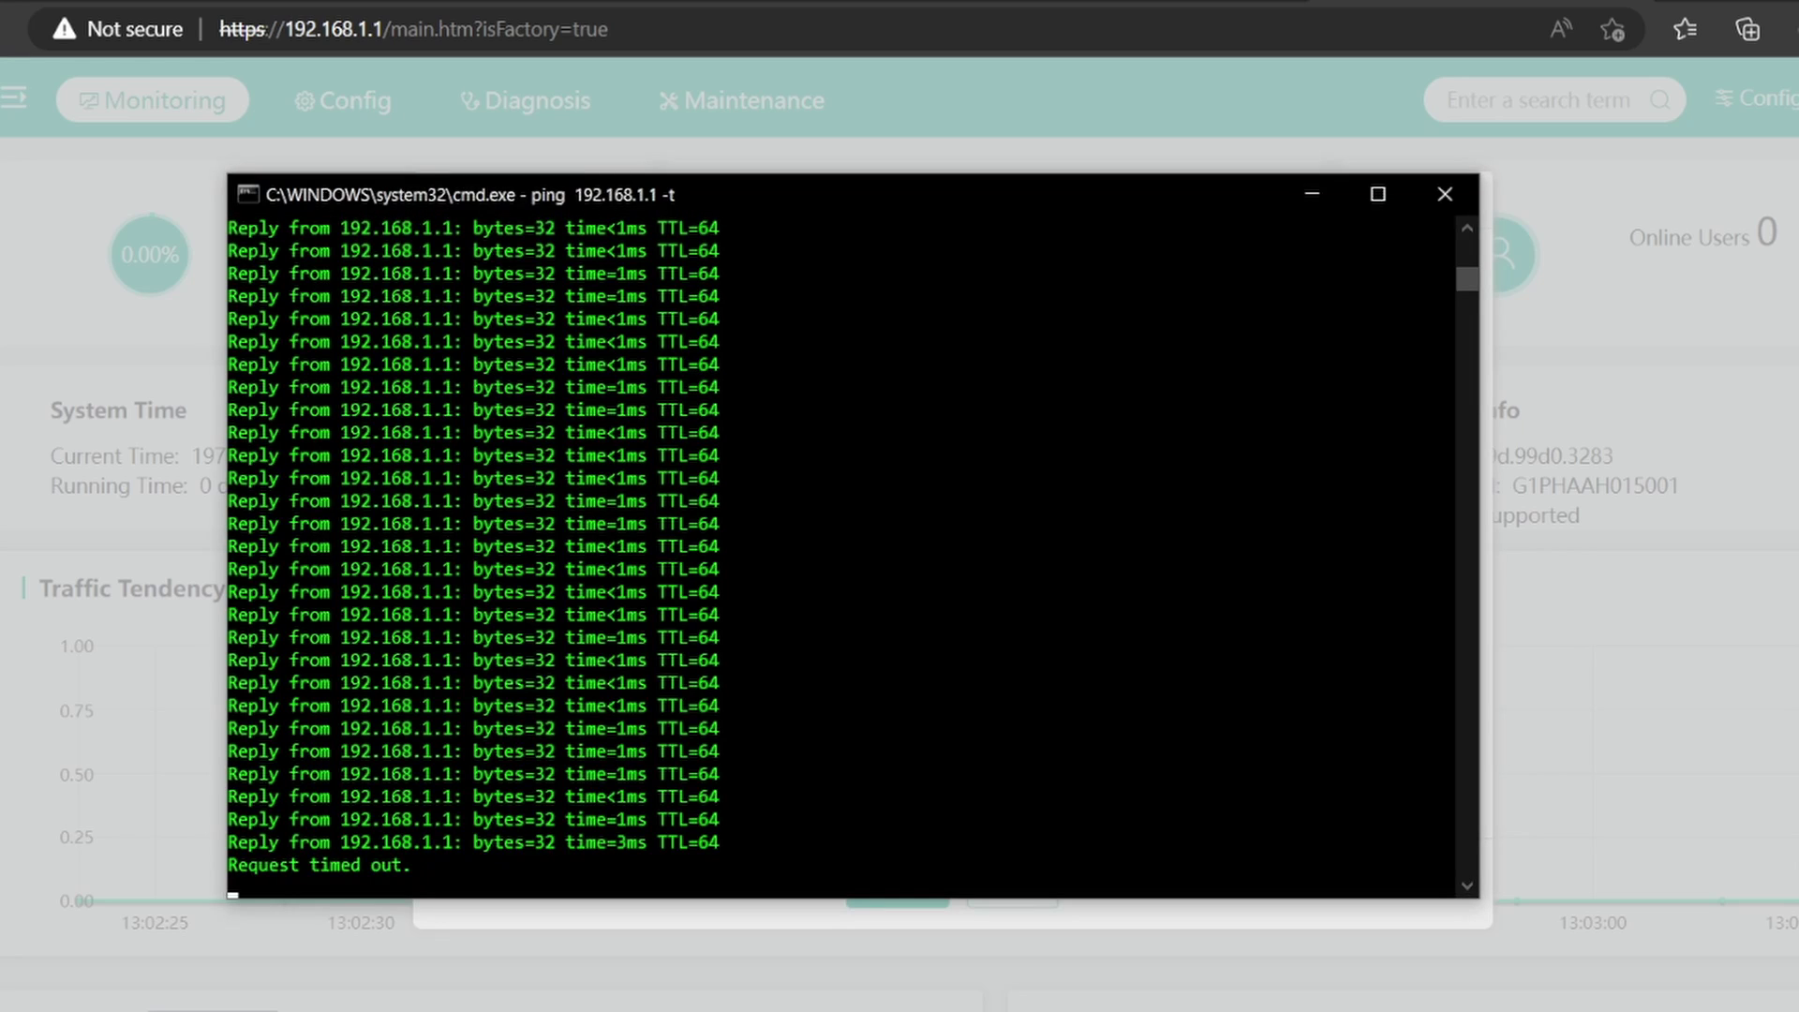
- Move the cmd.exe ping window aside and minimize it to reveal the browser wizard
{"action": "left_click_drag", "start_coordinate": [703, 195], "coordinate": [810, 249]}
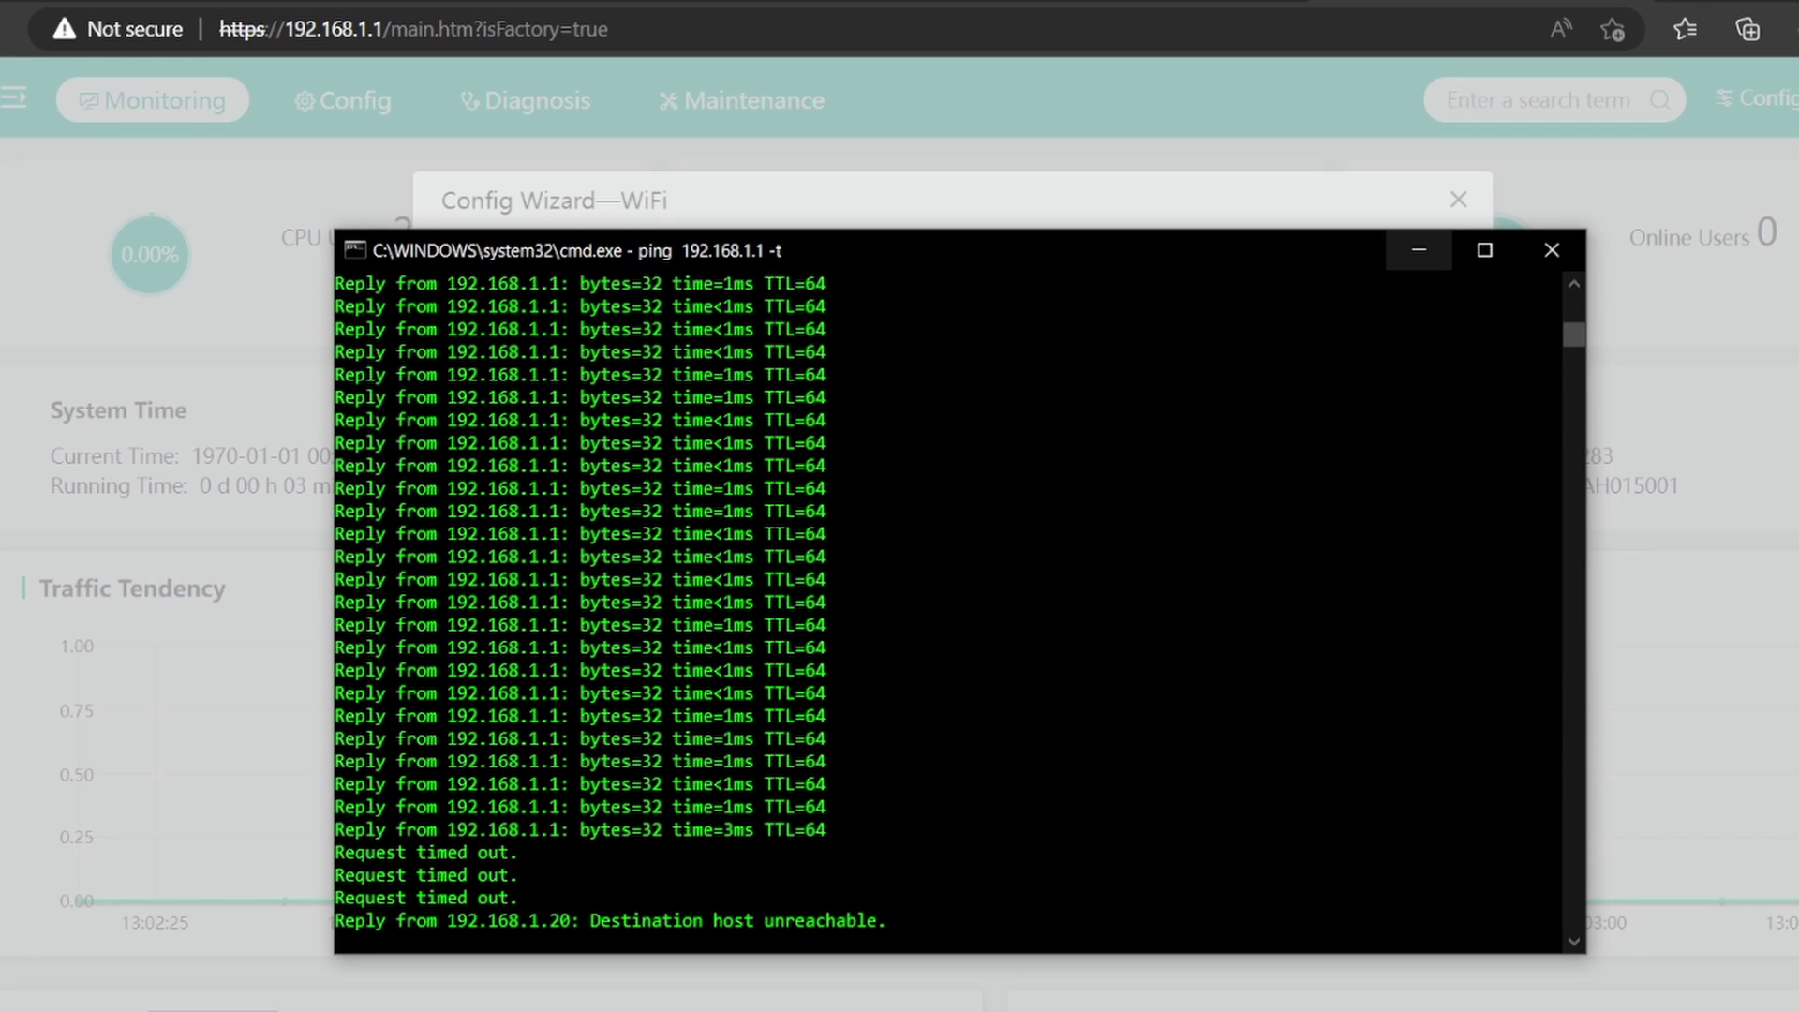
{"action": "left_click", "coordinate": [1417, 250]}
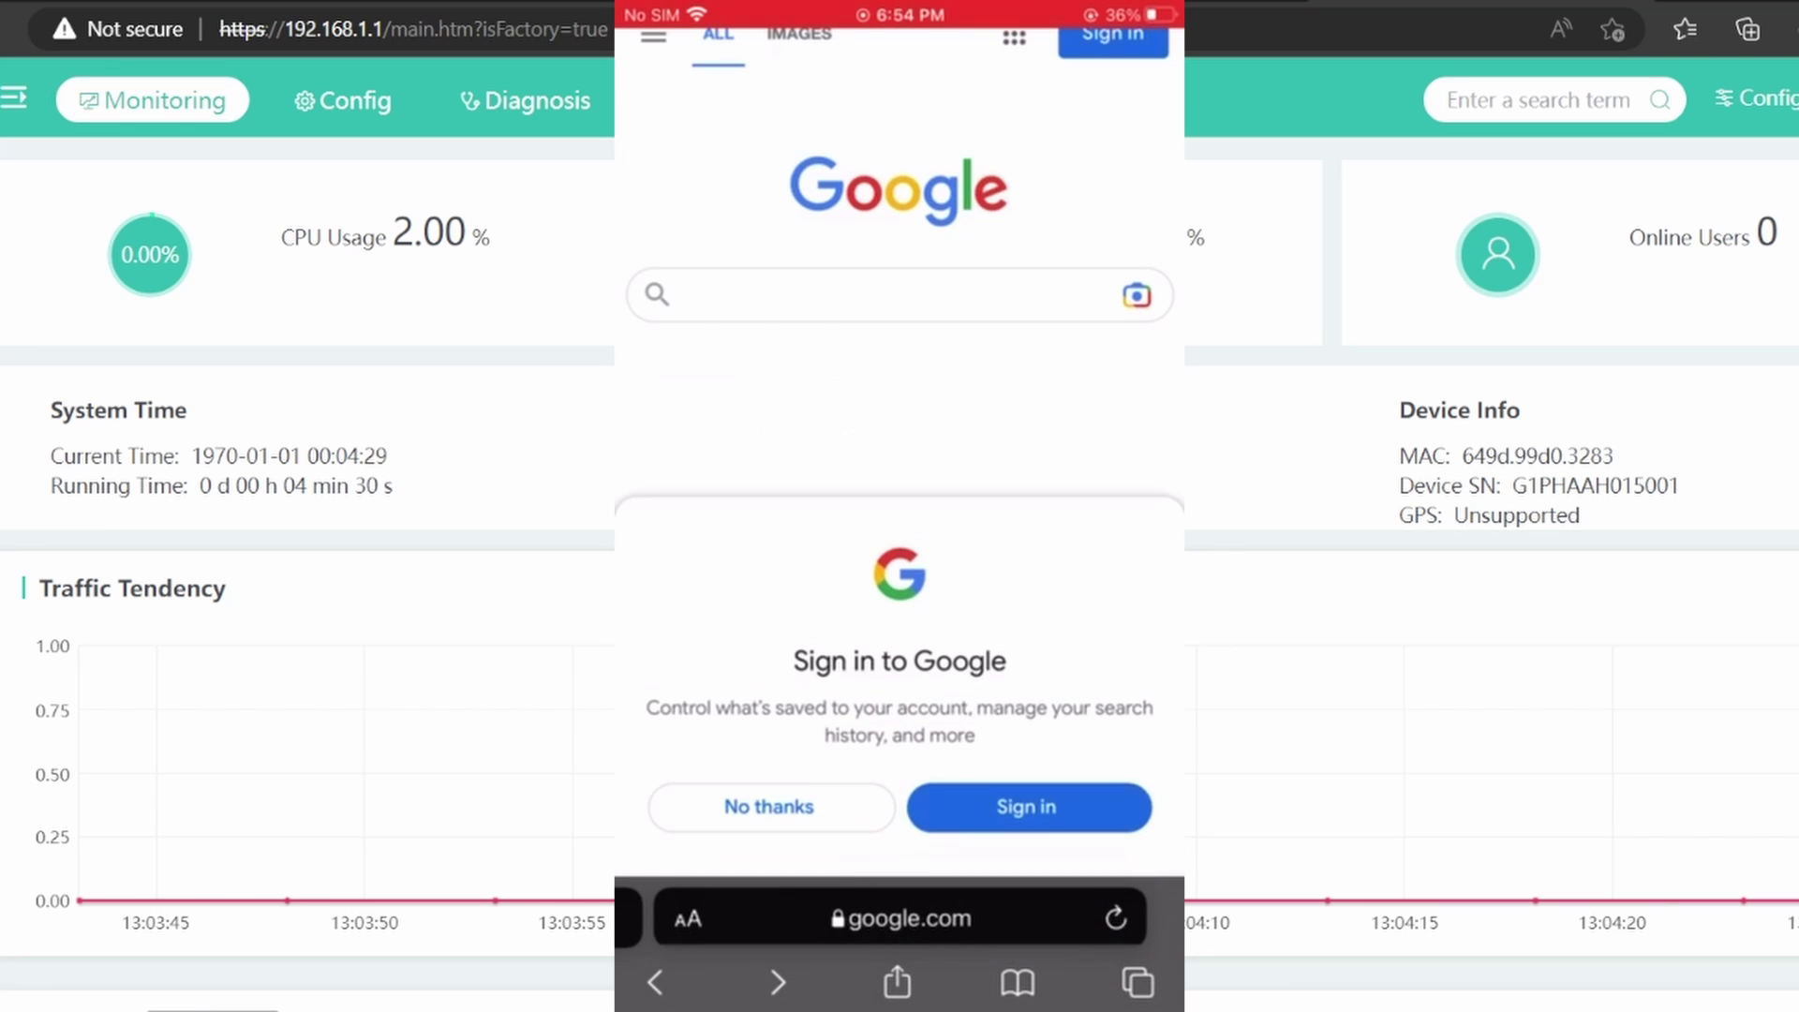
- Dismiss the Google sign-in sheet and search for 'hello' to confirm browsing works
{"action": "left_click", "coordinate": [899, 294]}
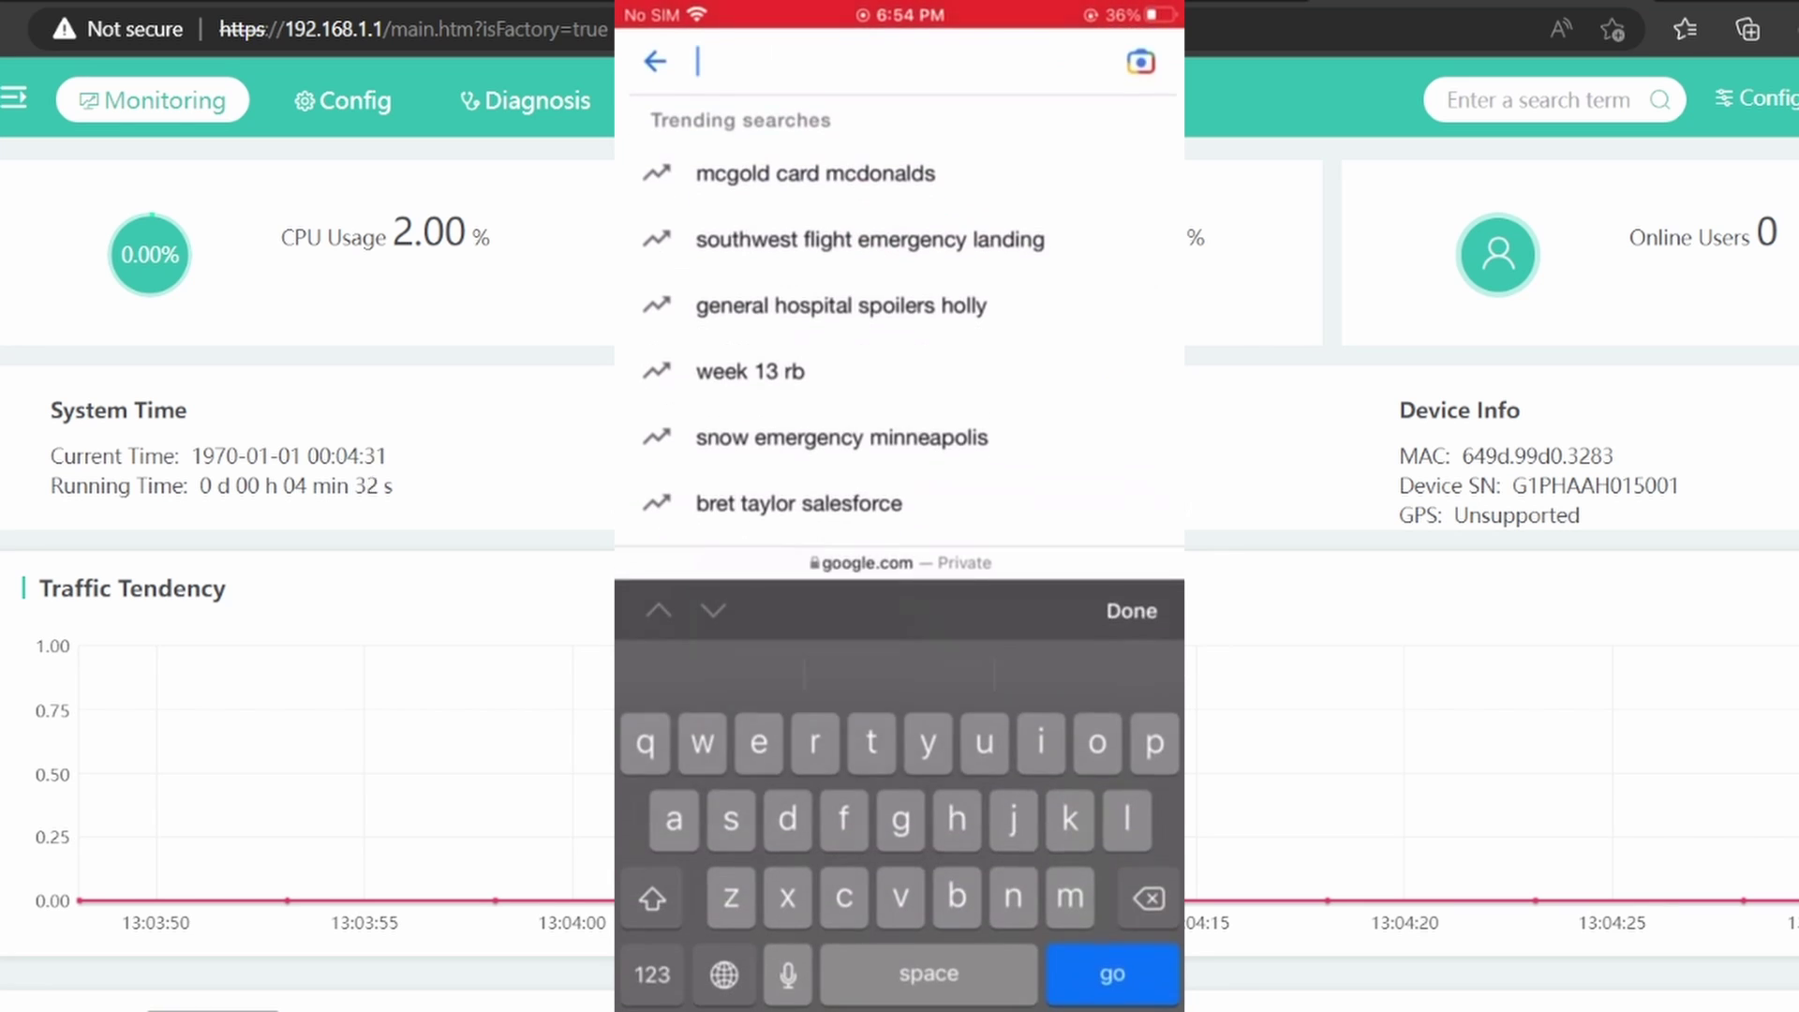
{"action": "type", "text": "hell"}
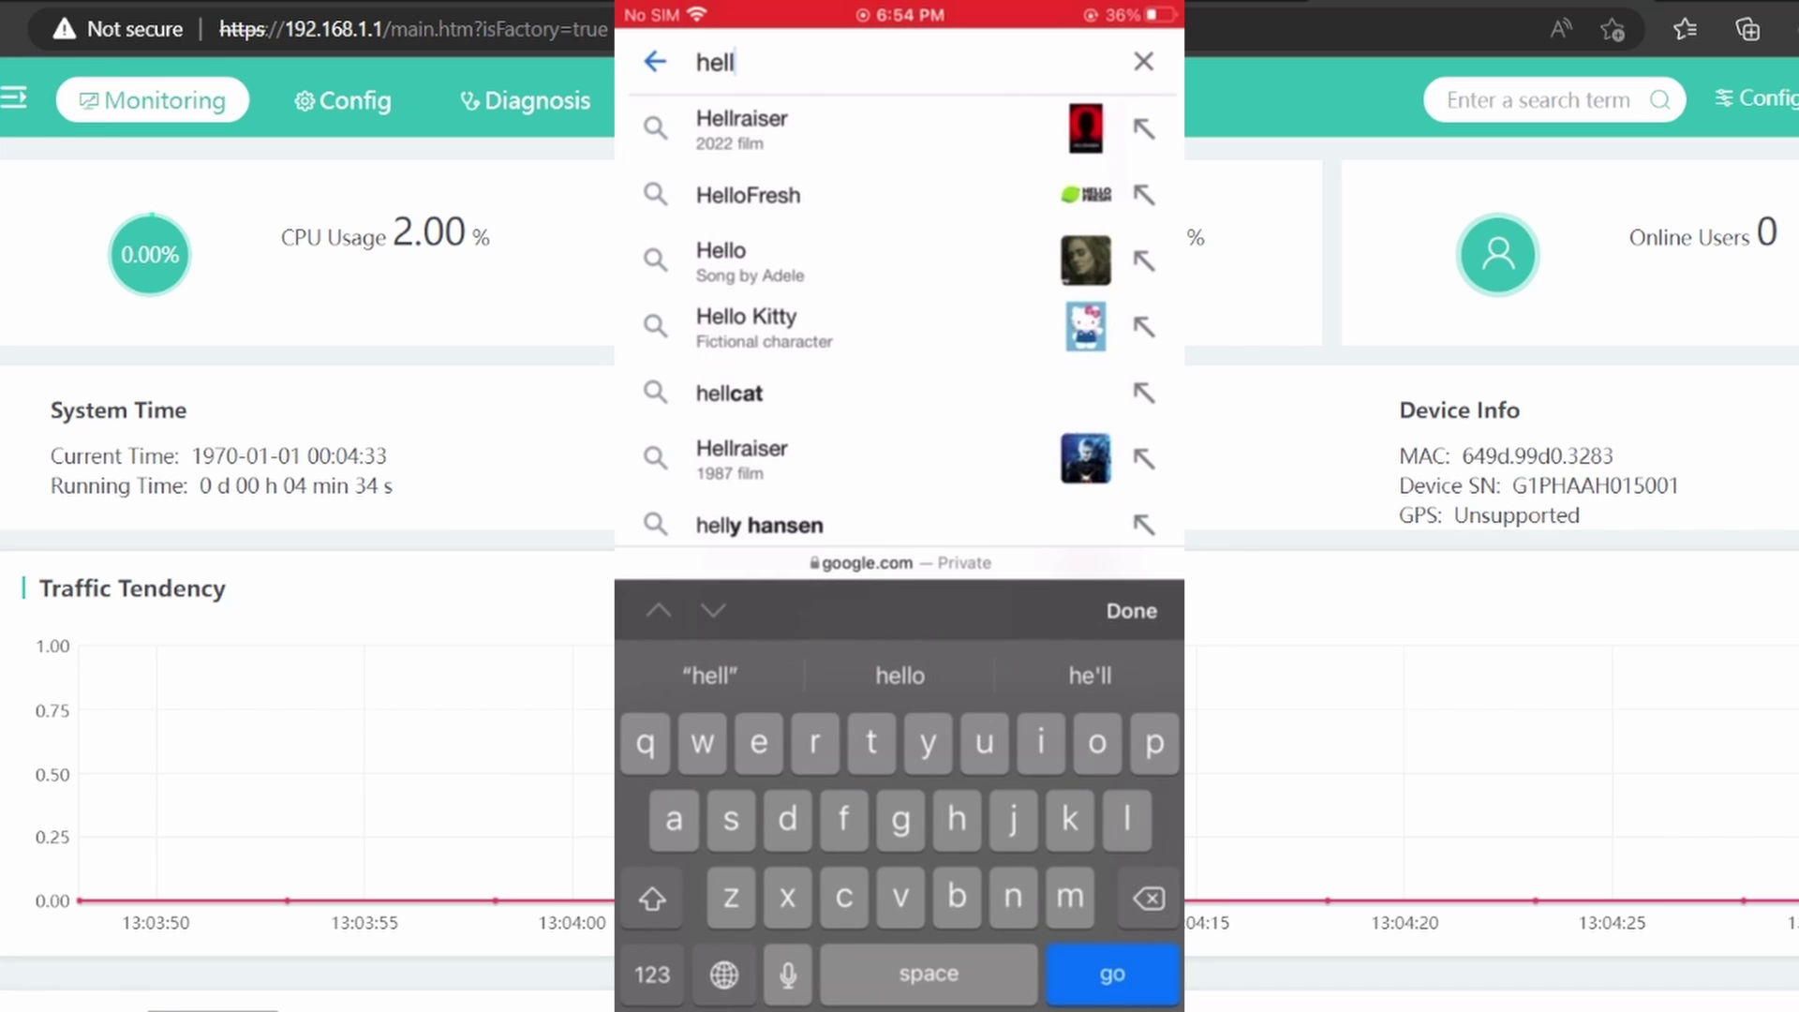
{"action": "type", "text": "o"}
{"action": "key", "text": "Return"}
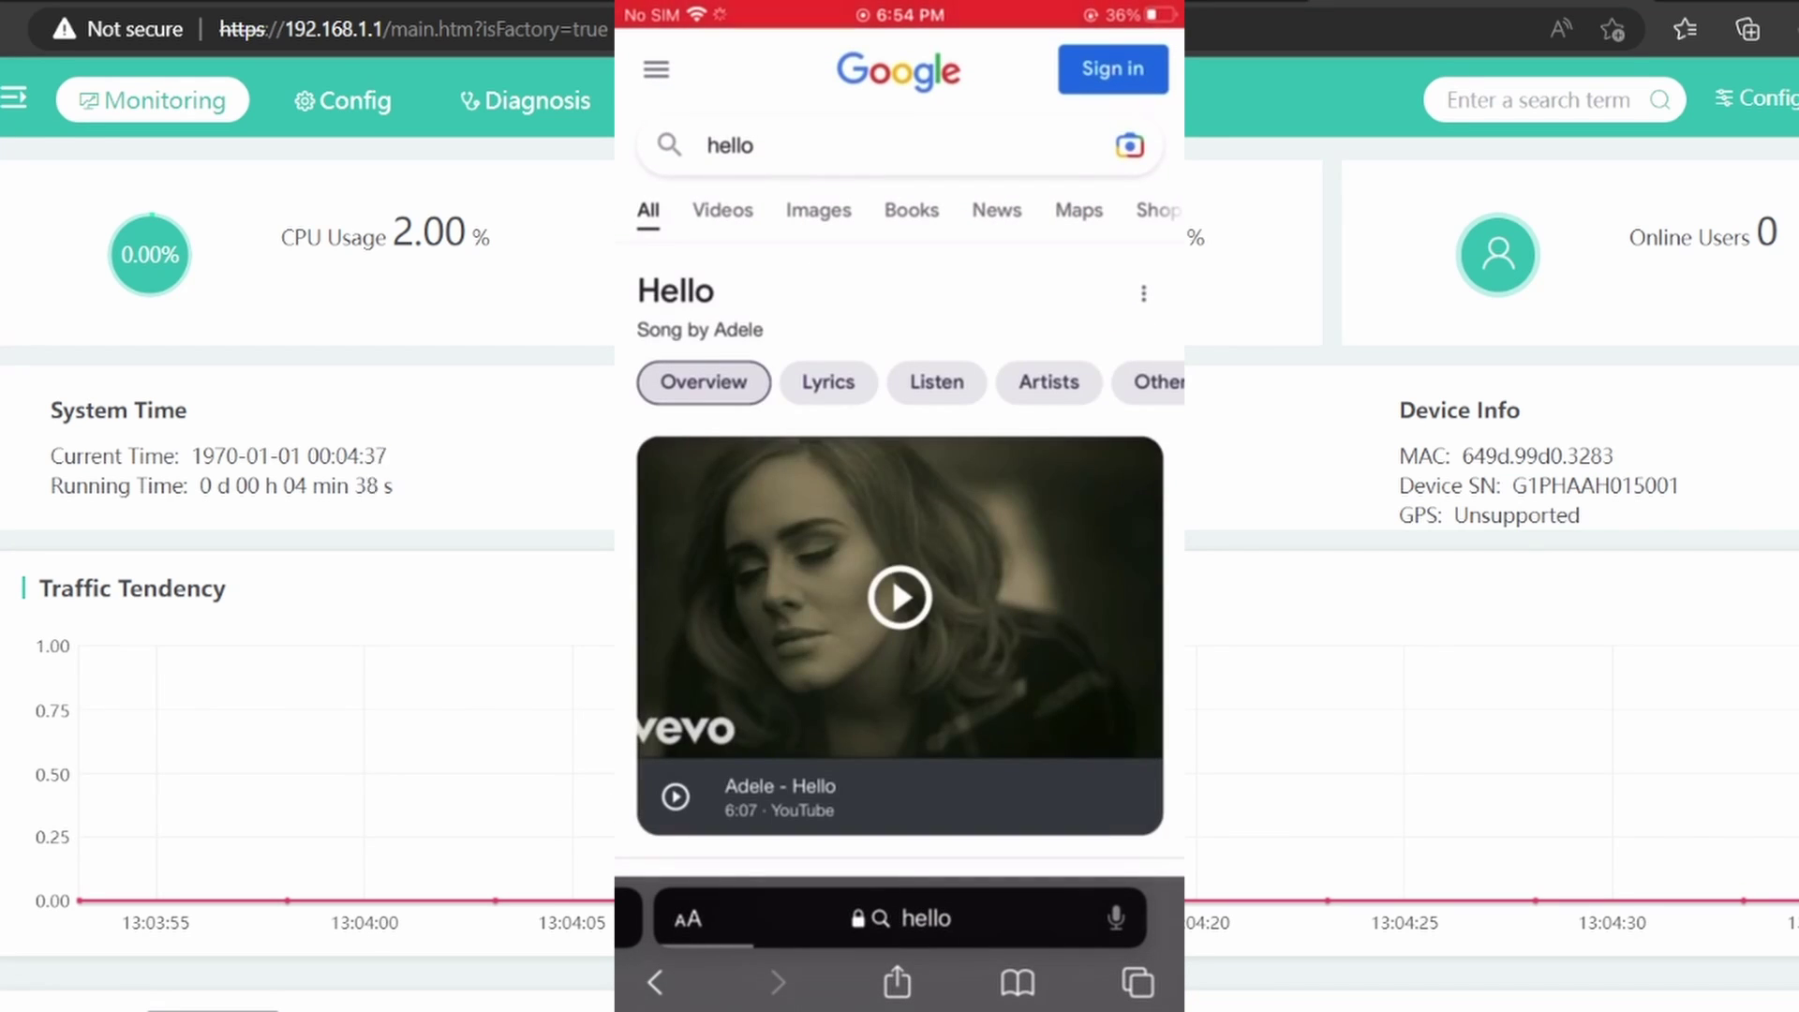
{"action": "scroll", "coordinate": [899, 563], "scroll_direction": "down", "scroll_amount": 10}
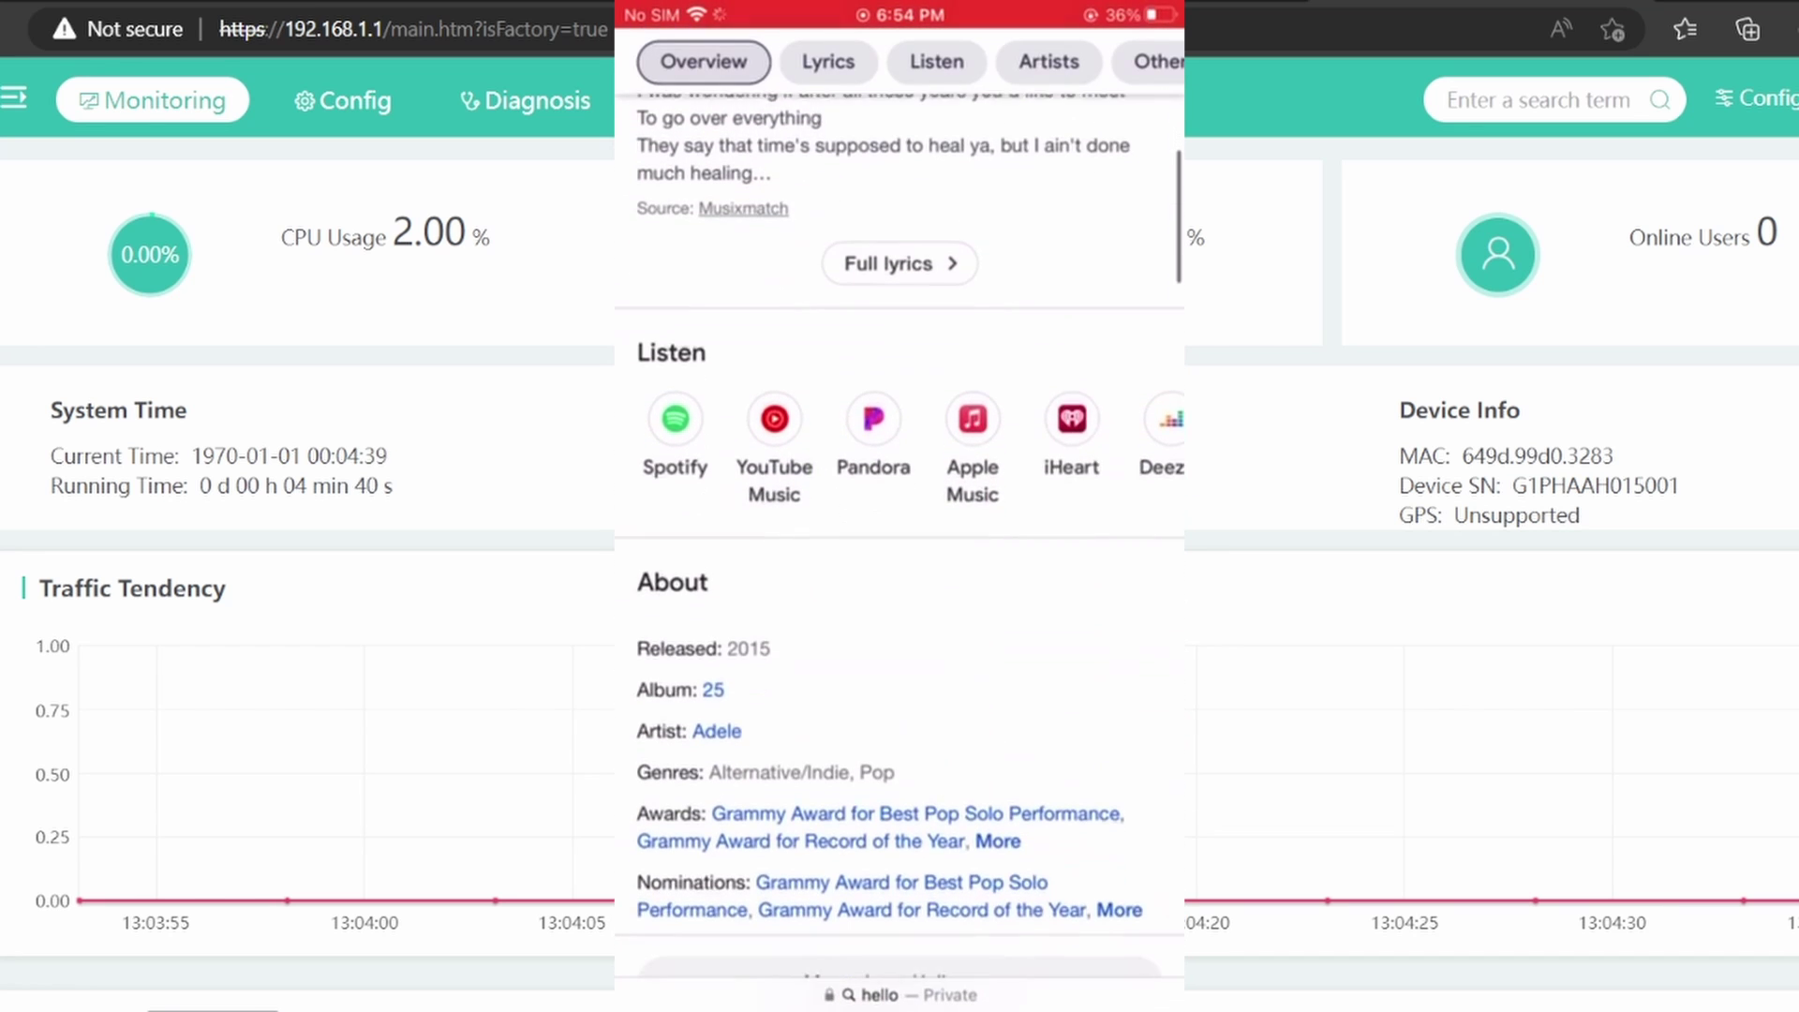